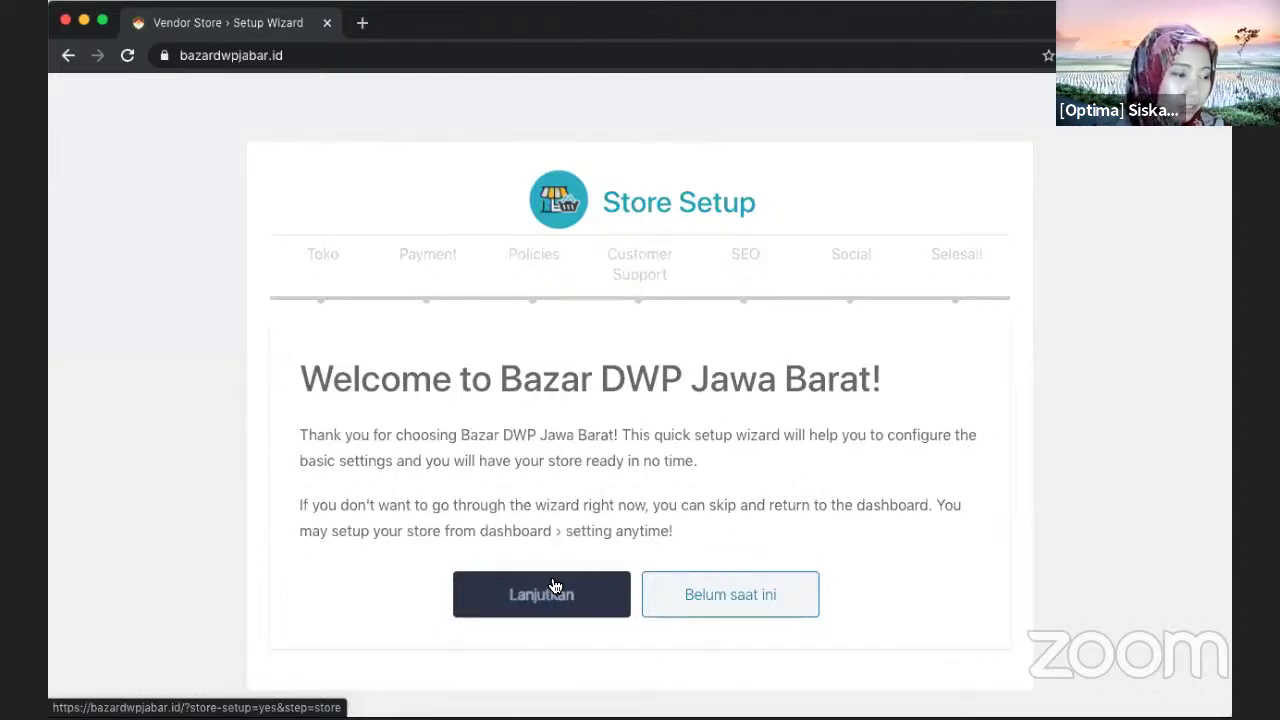
Step: Start the store setup wizard and upload logo-dok.png as the store logo
click(555, 588)
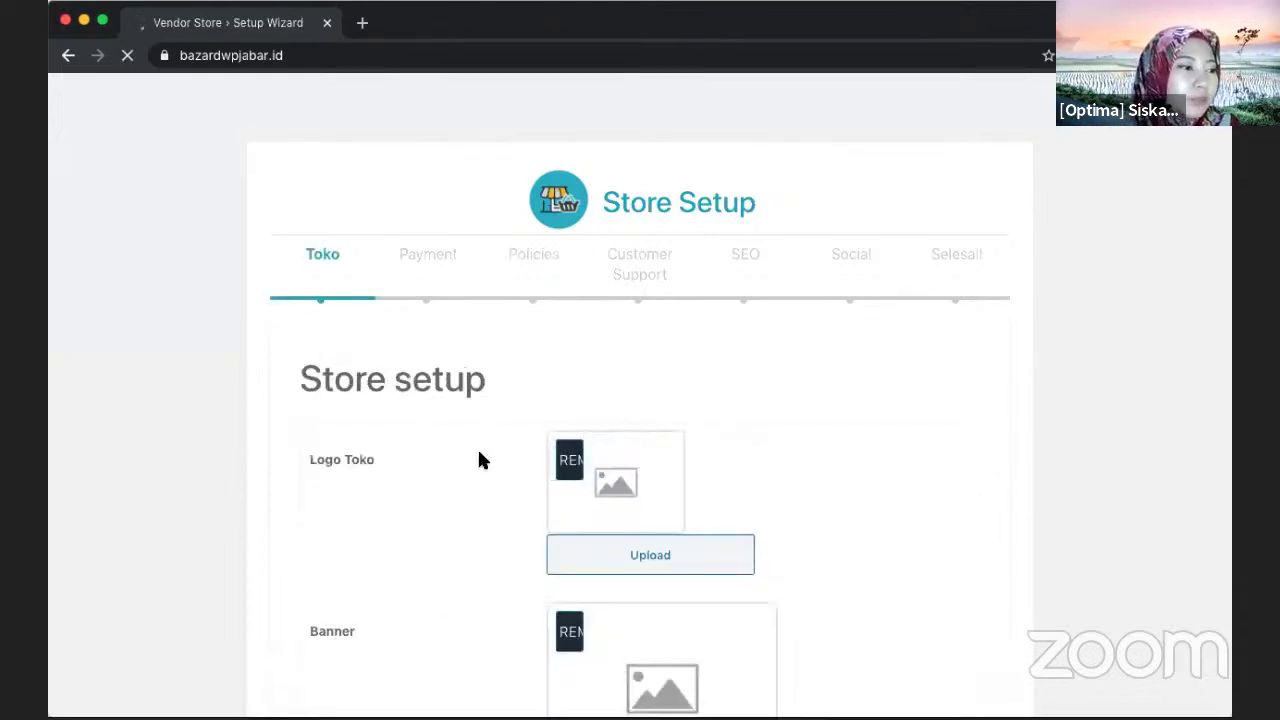
scroll(477, 459, down, 1)
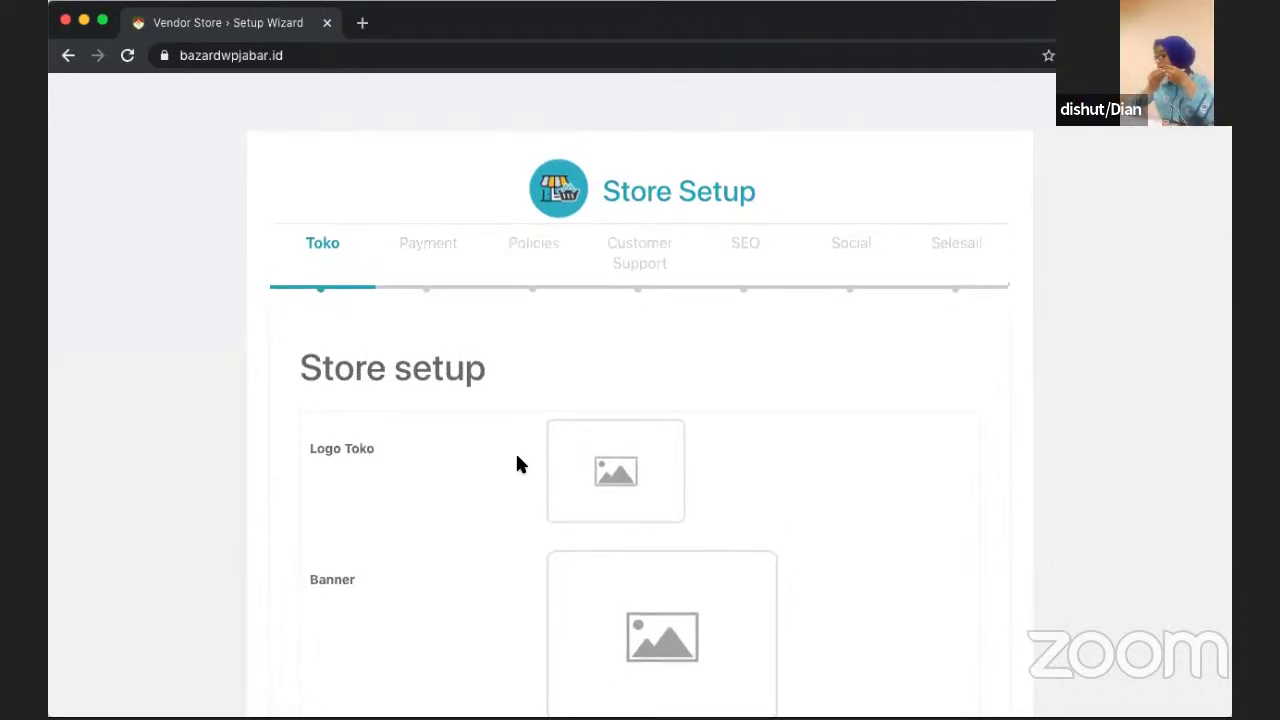
scroll(517, 458, down, 3)
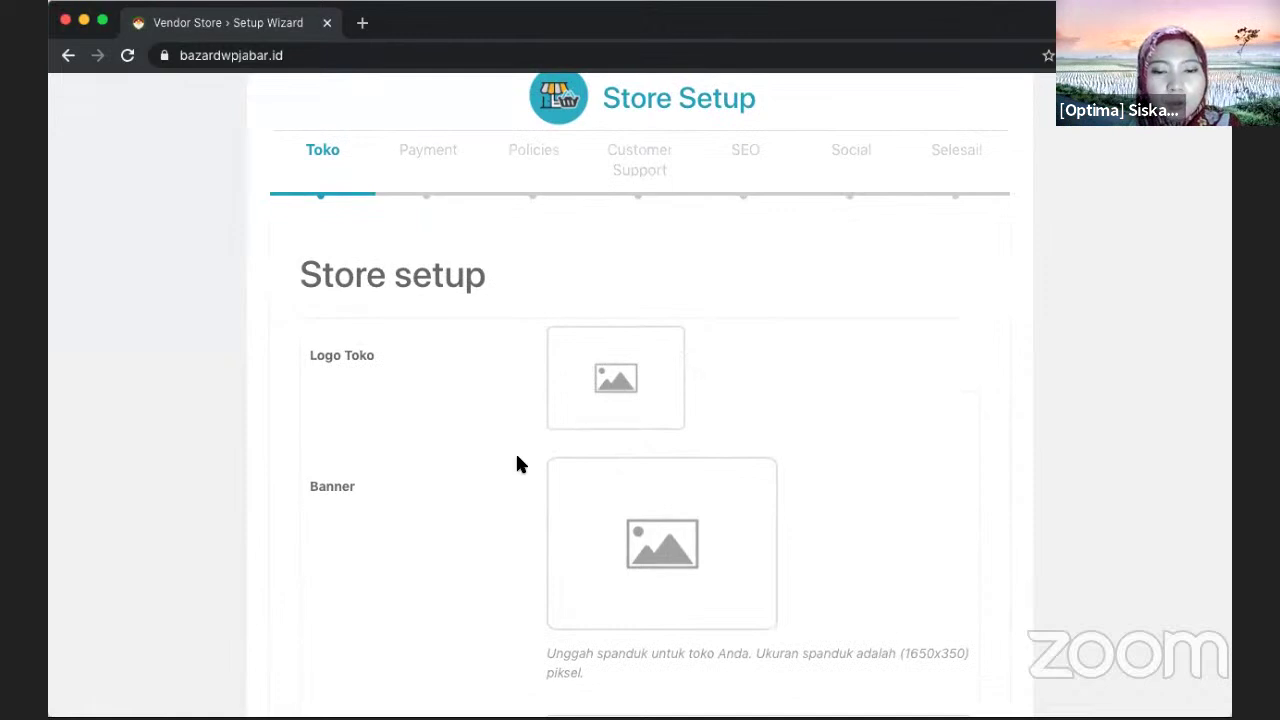
click(587, 401)
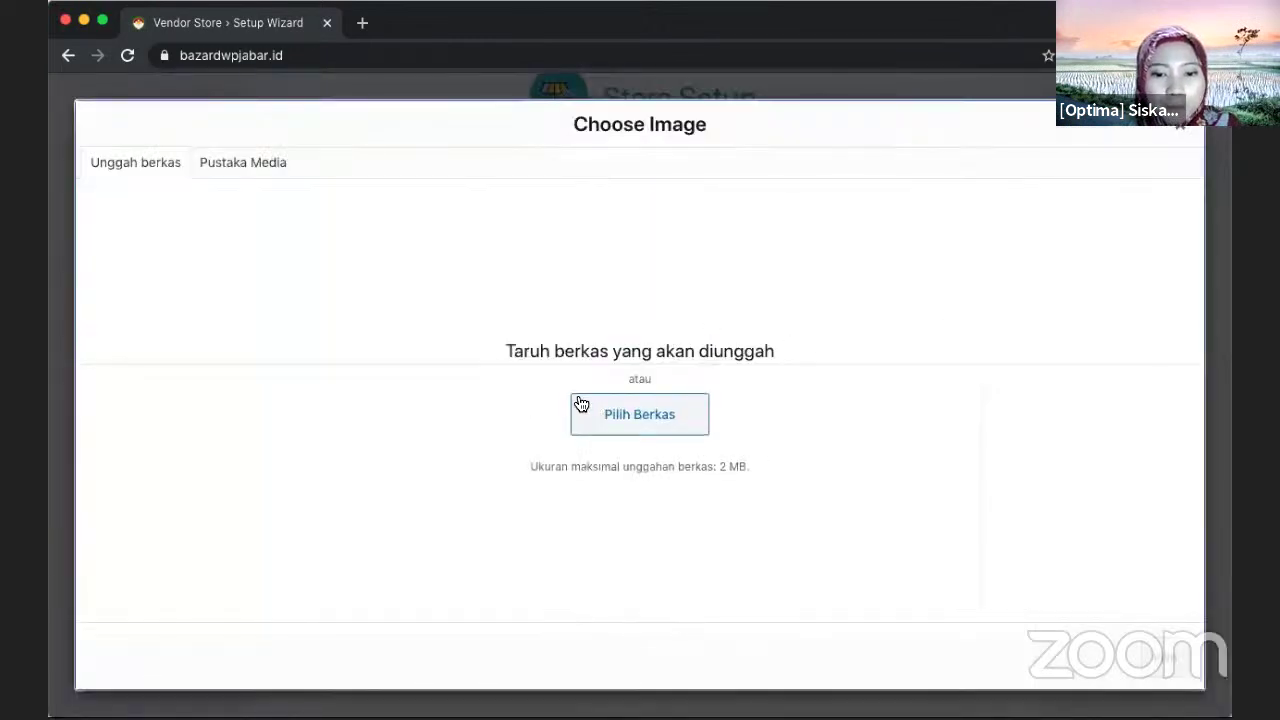
click(574, 409)
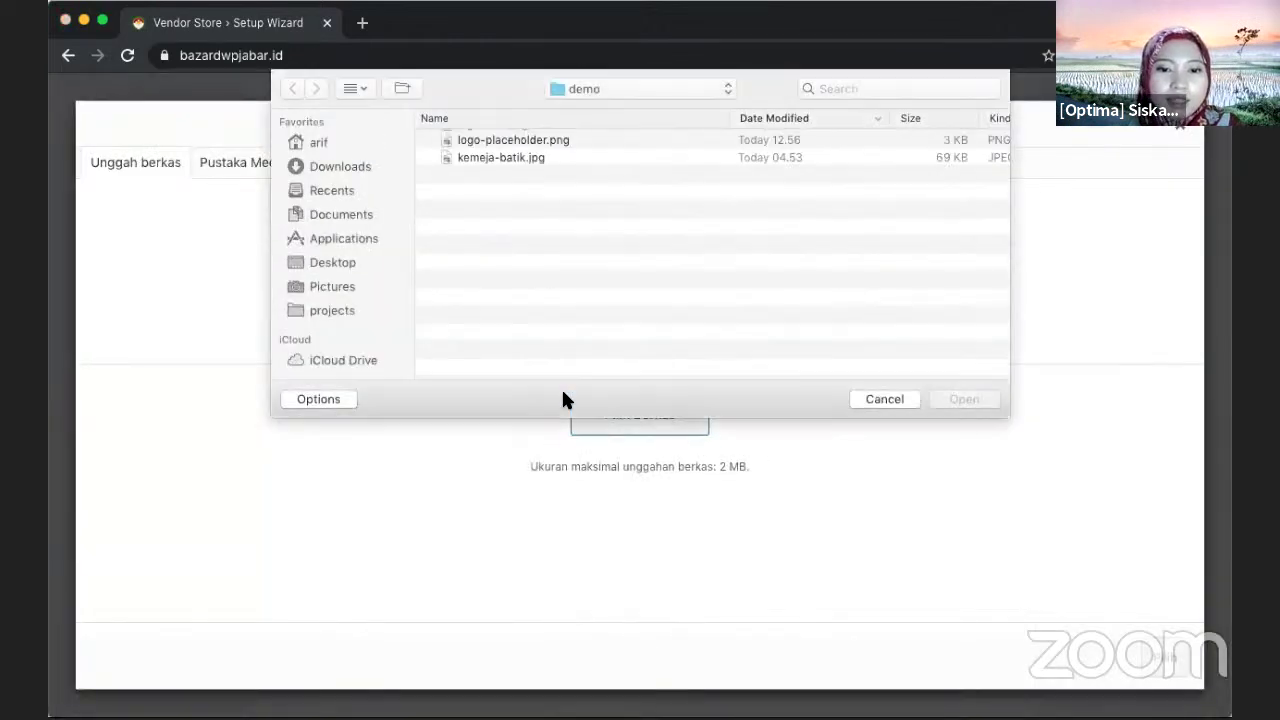
double_click(512, 140)
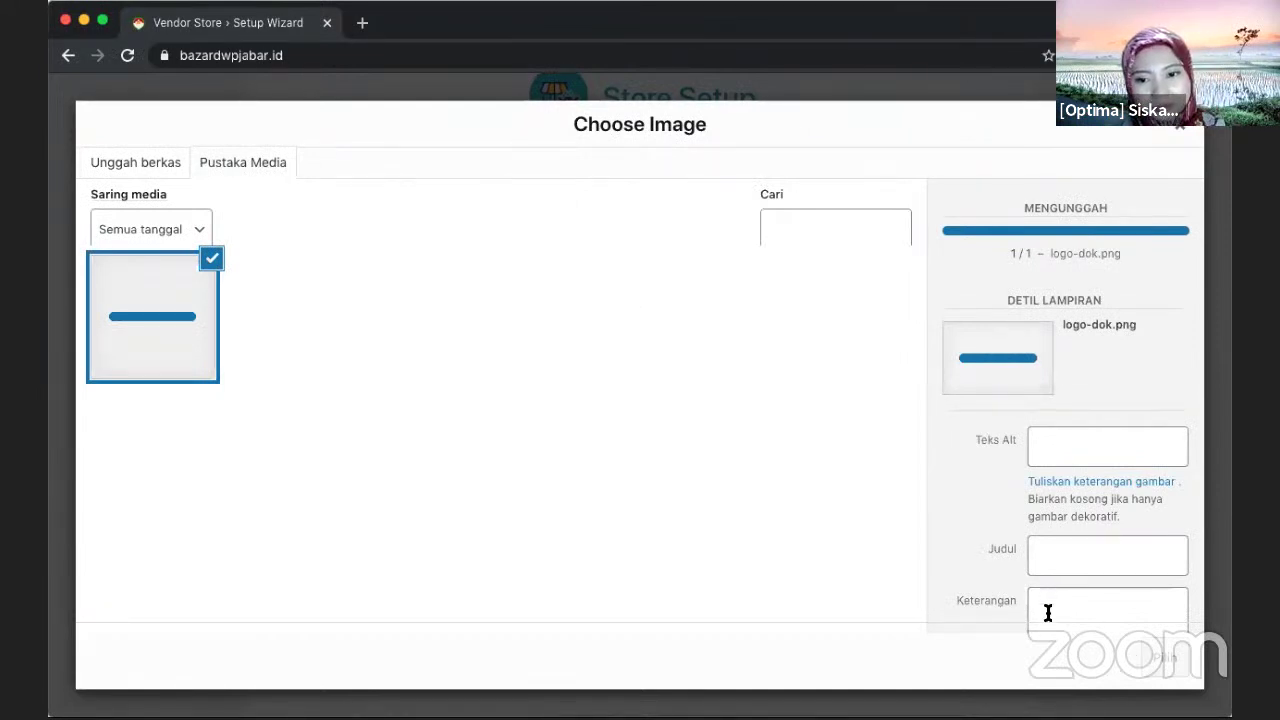
click(1167, 658)
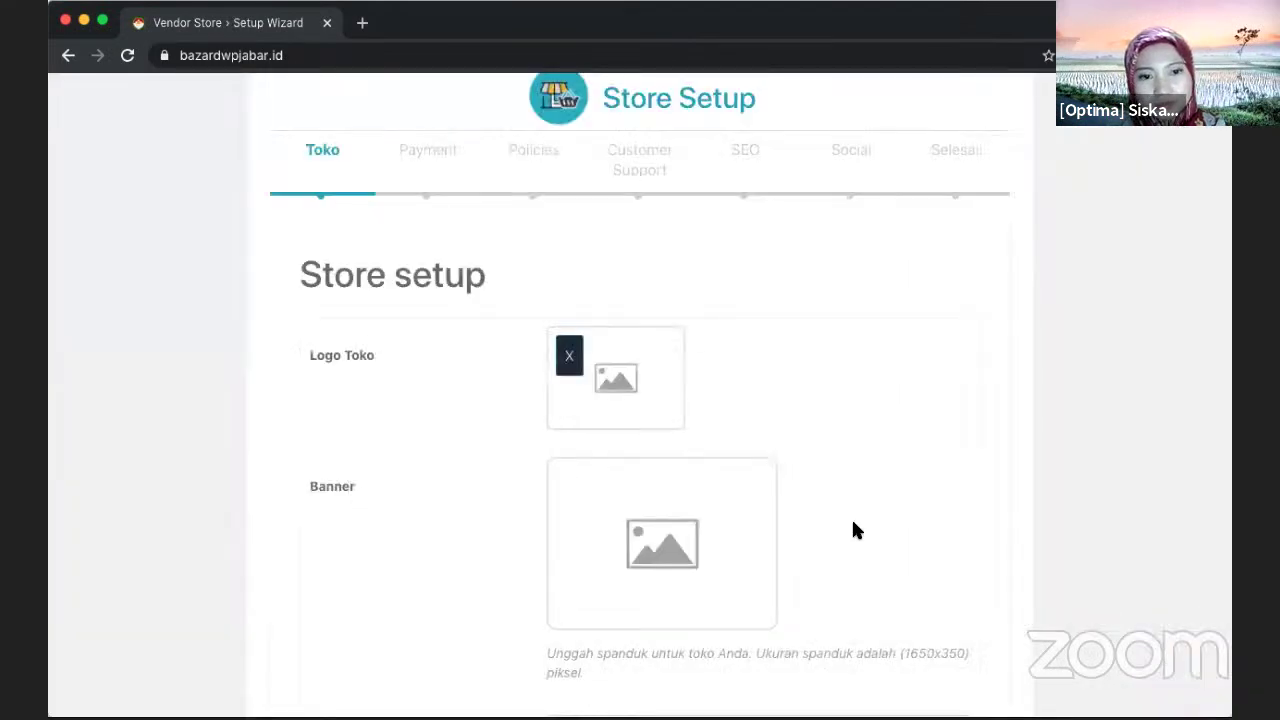
Step: Fill in the store's first address line, city and postcode
scroll(851, 517, down, 2)
scroll(853, 522, down, 4)
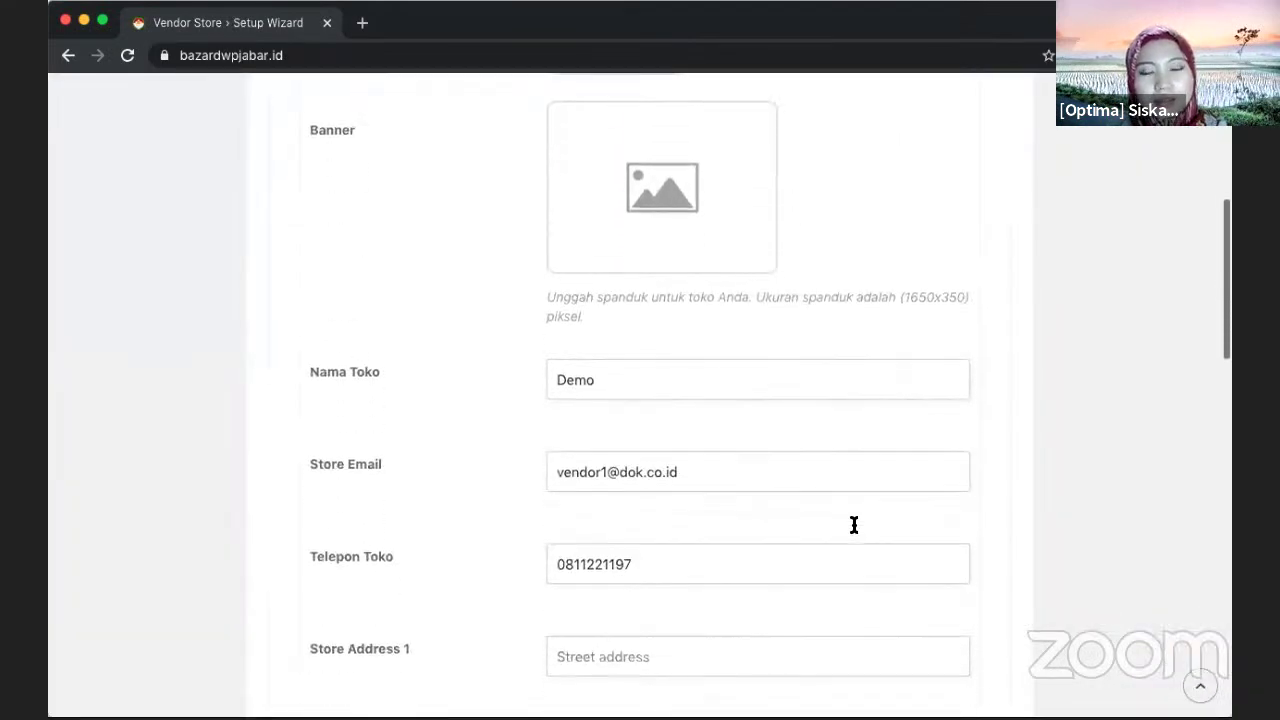
scroll(852, 523, down, 2)
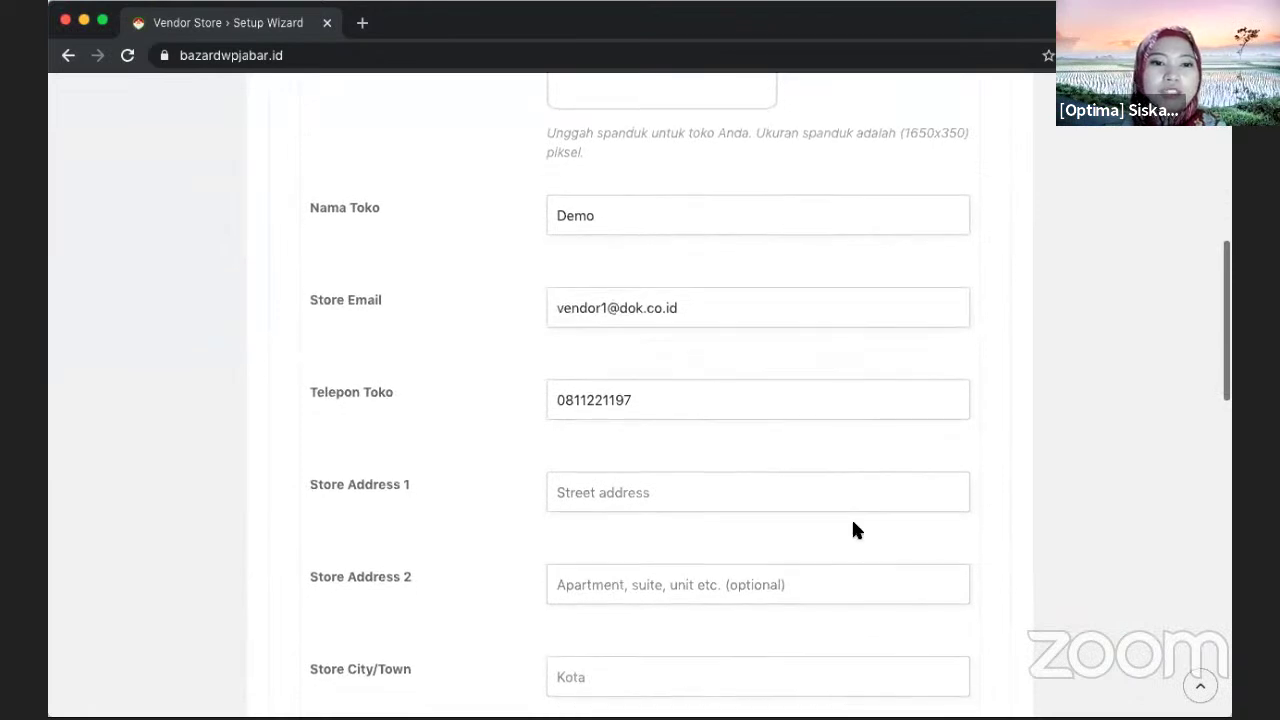
click(707, 491)
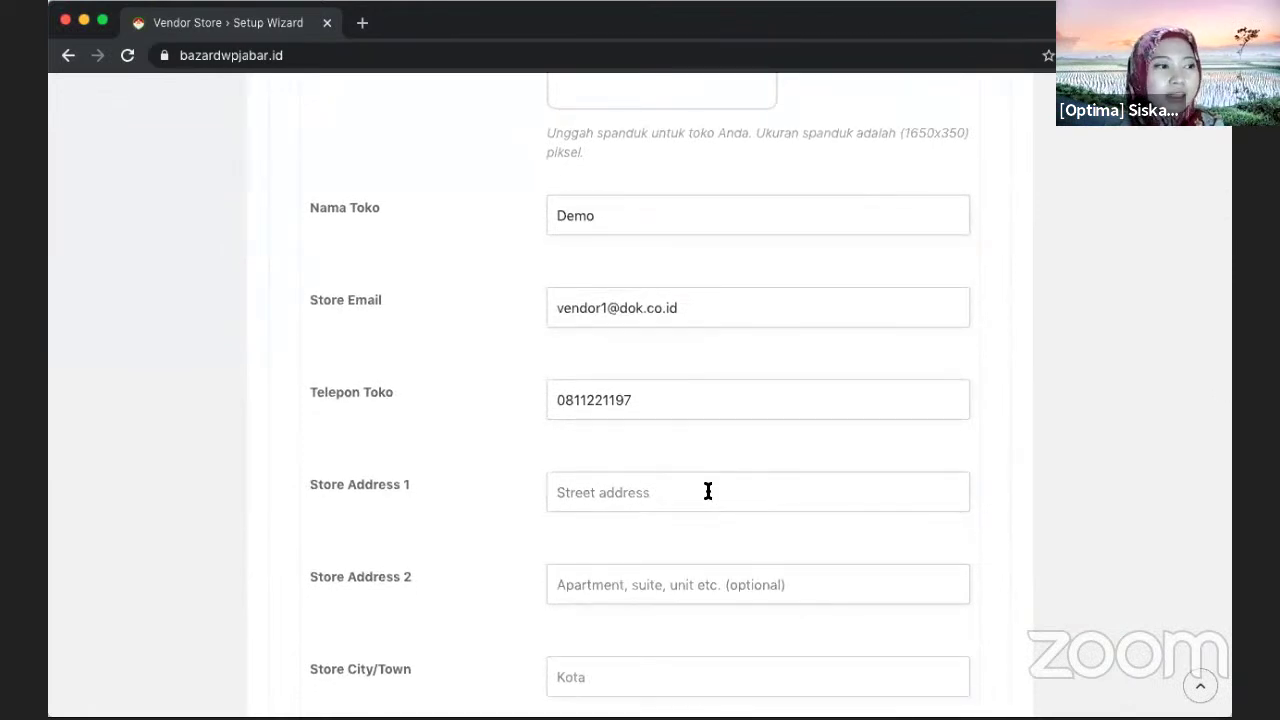
text(Test)
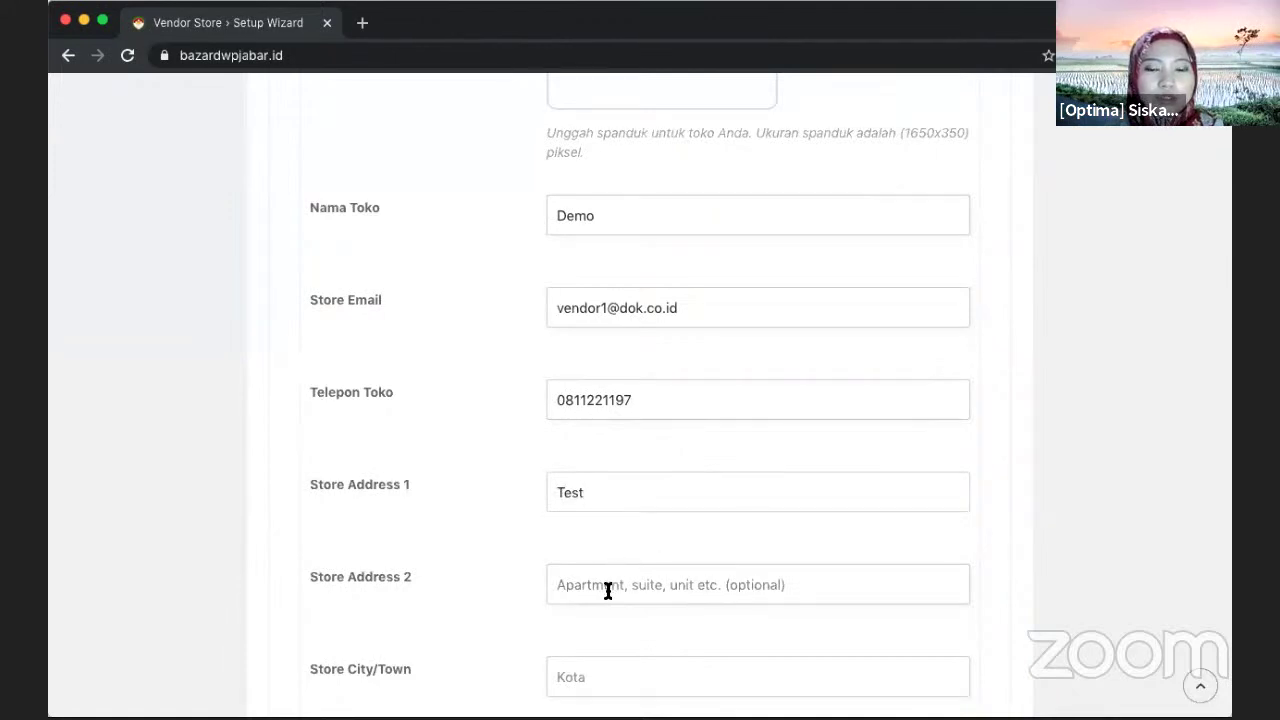
click(566, 682)
scroll(566, 682, down, 3)
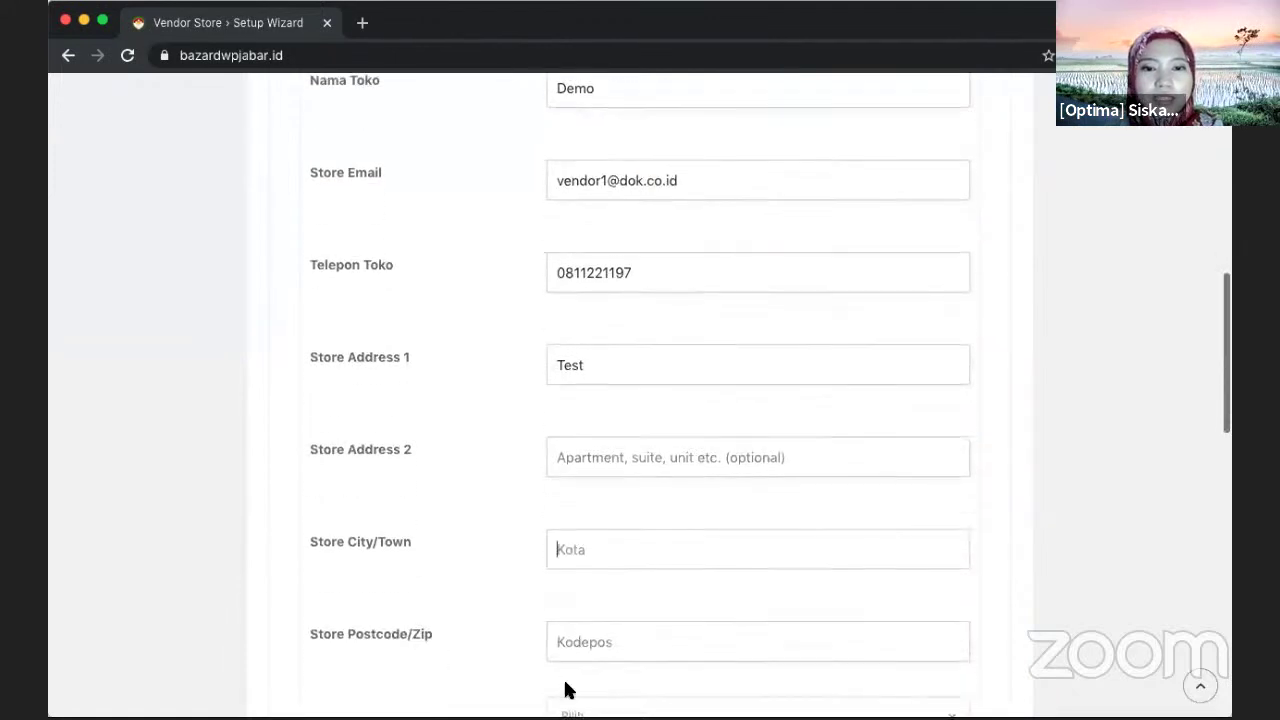
text(Bandun)
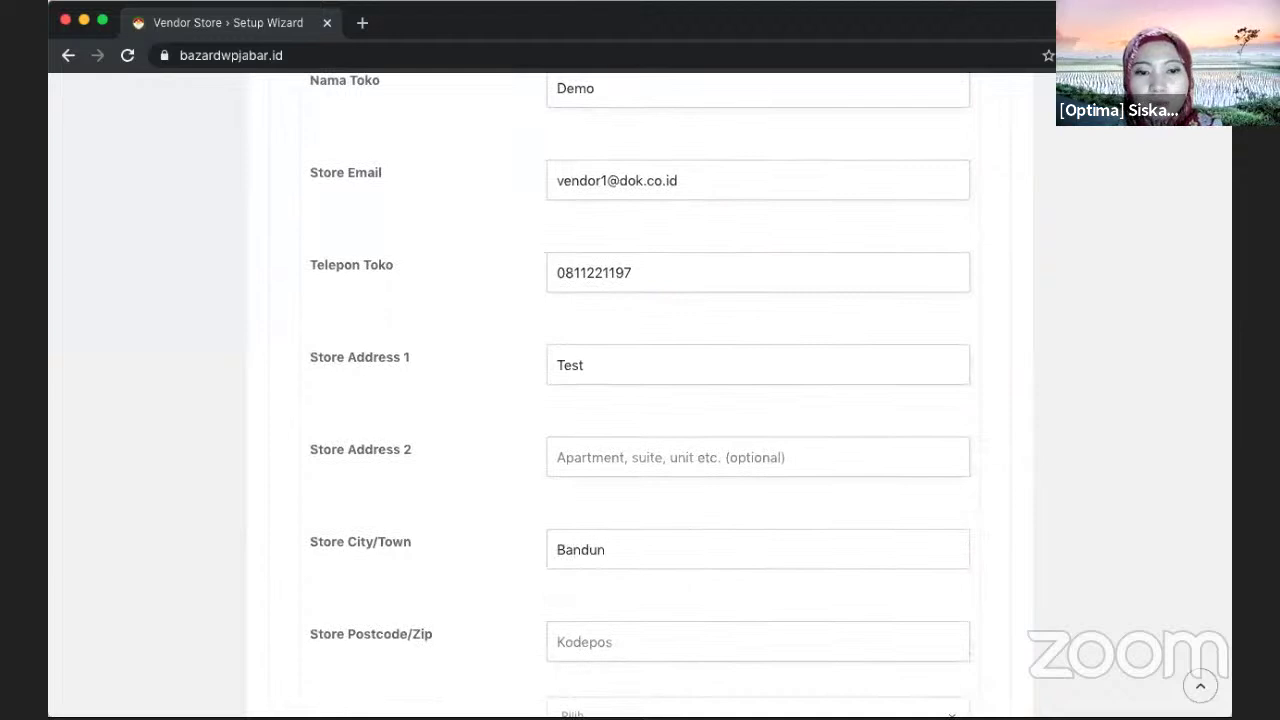
text(g)
click(580, 641)
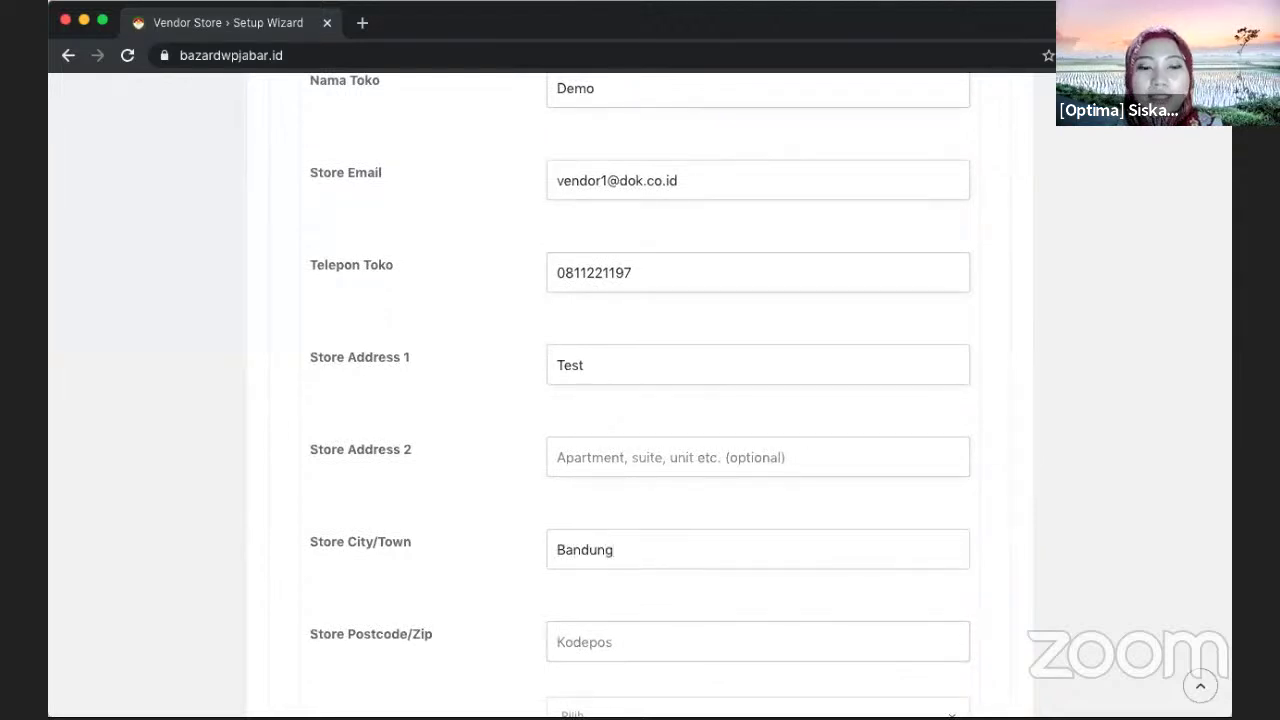
text(12345)
scroll(640, 400, down, 3)
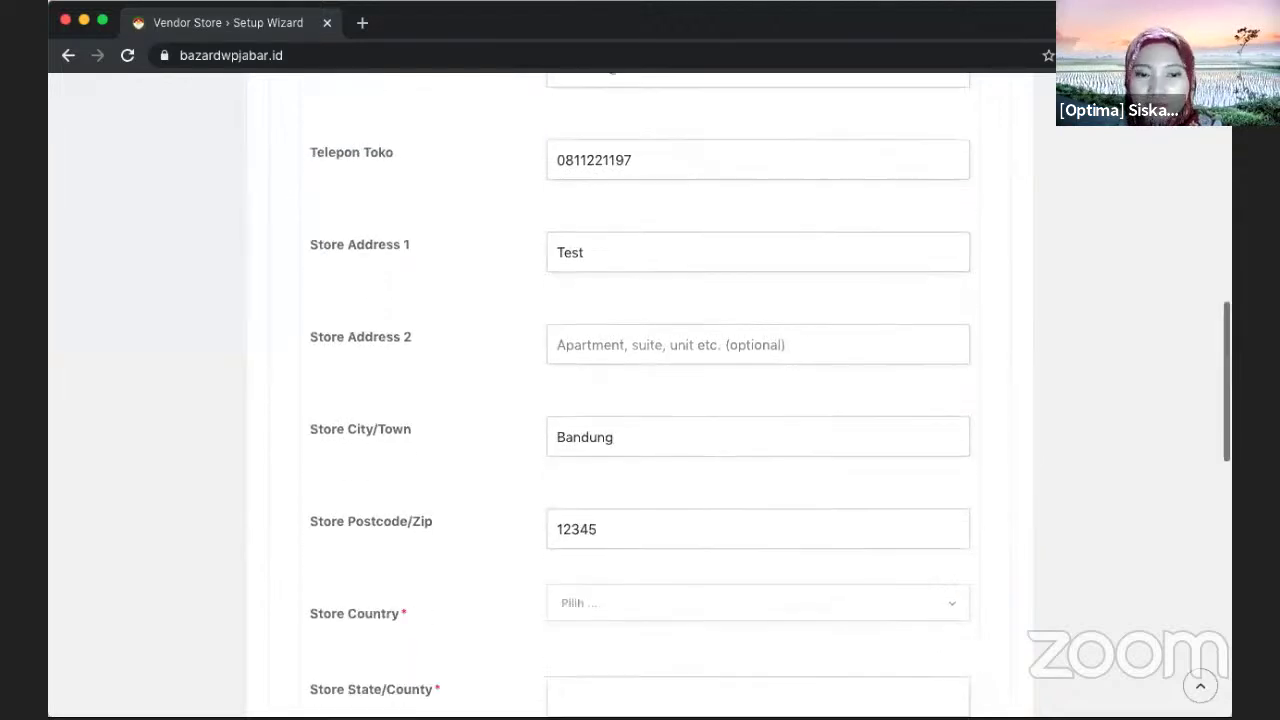
Step: Try to select the store country by searching the country list for "ind"
click(591, 607)
text(i)
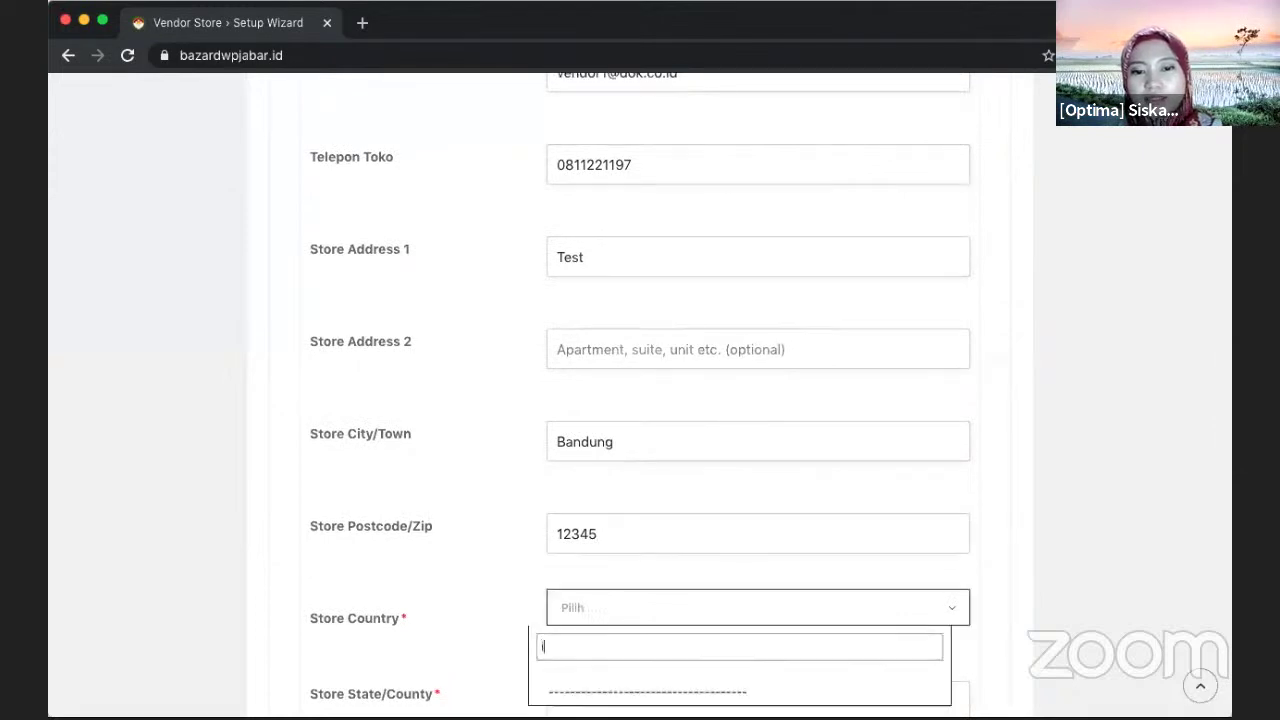
text(nd)
scroll(580, 608, down, 2)
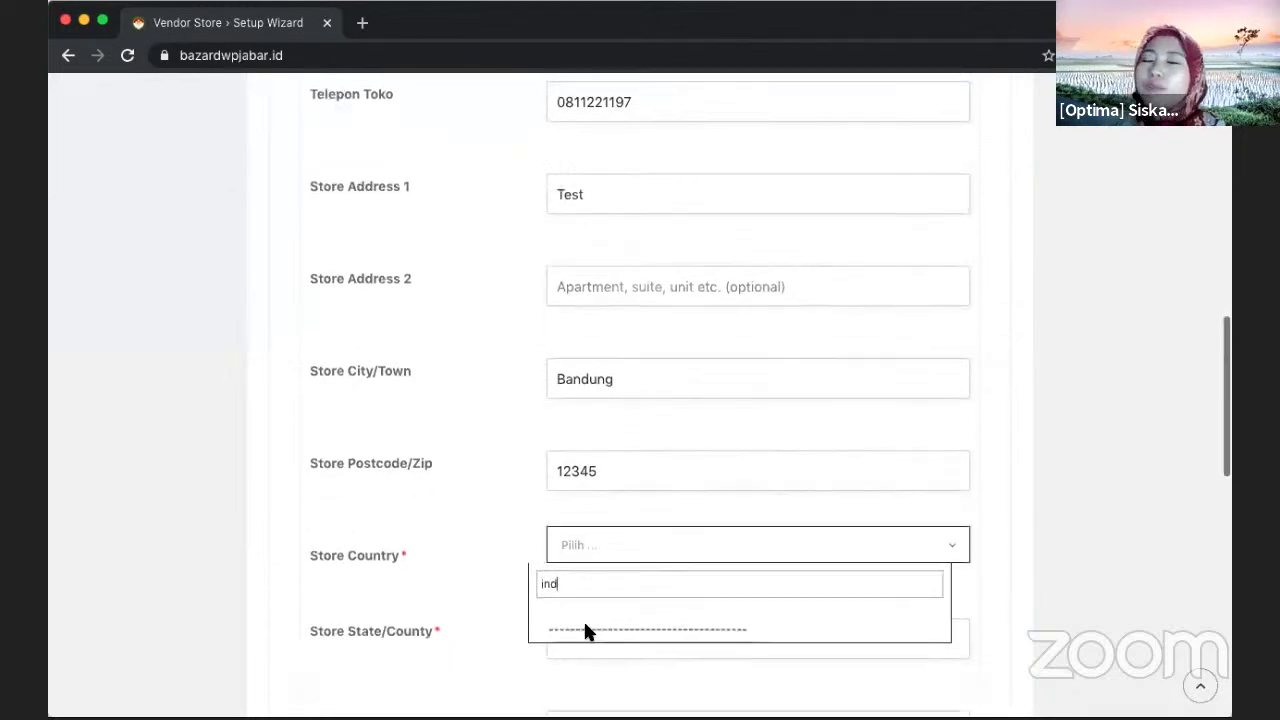
scroll(585, 631, down, 1)
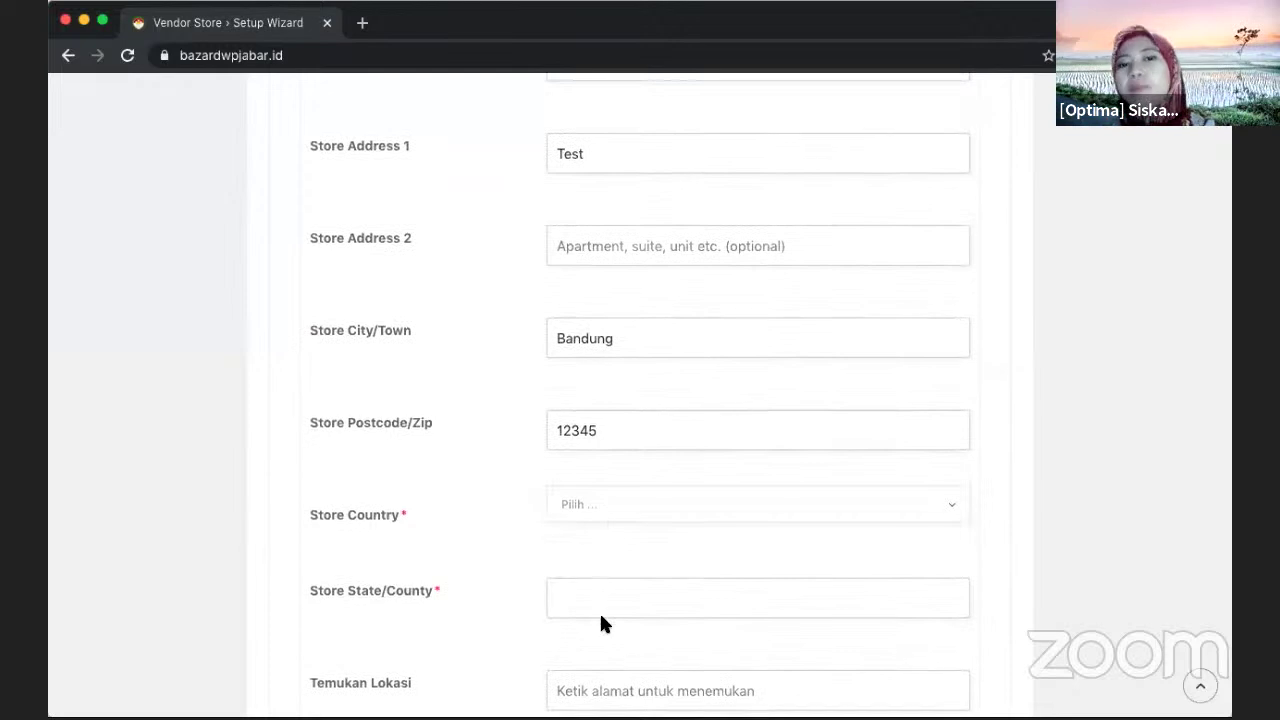
click(574, 604)
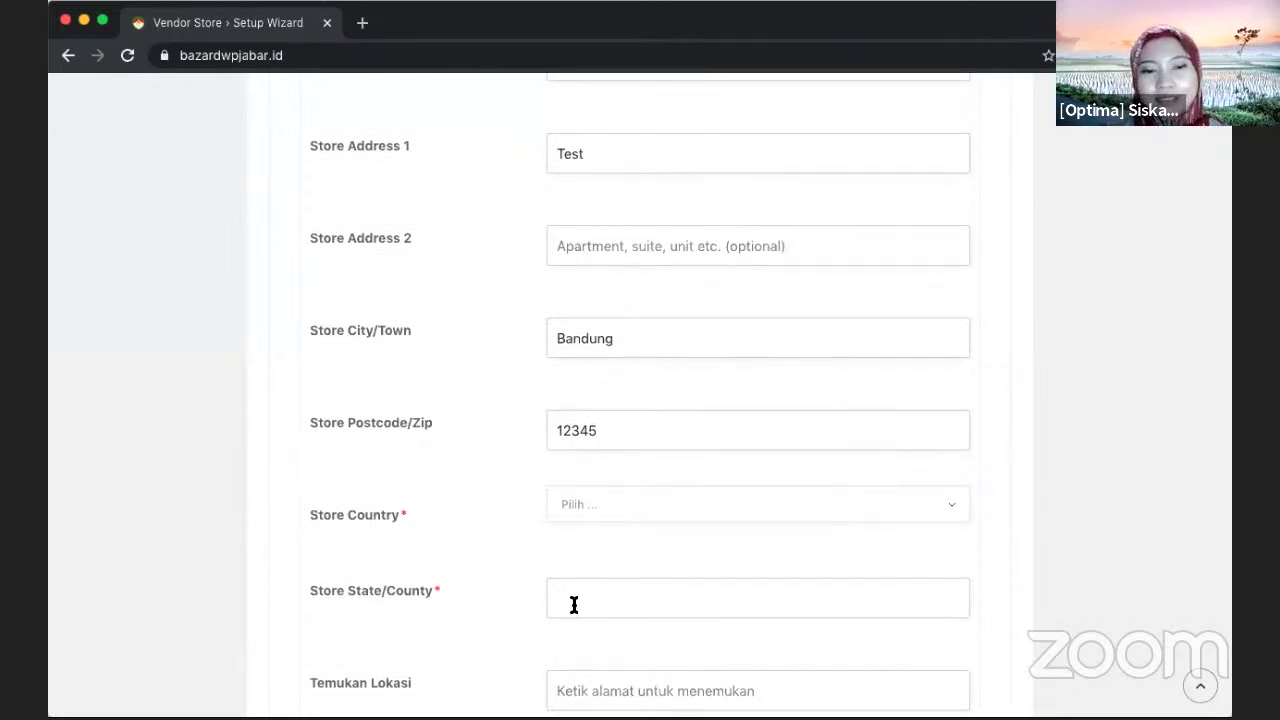
Step: Submit the store details and continue to the payment setup
scroll(574, 604, down, 6)
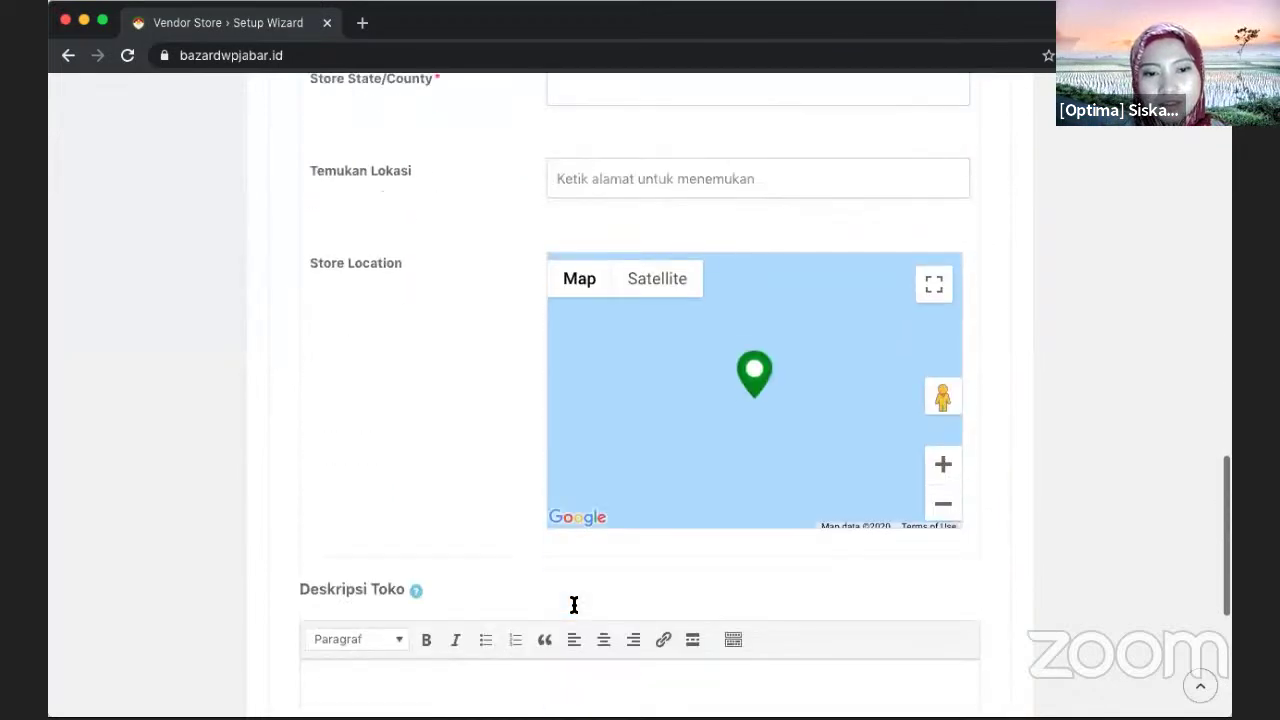
scroll(604, 607, down, 3)
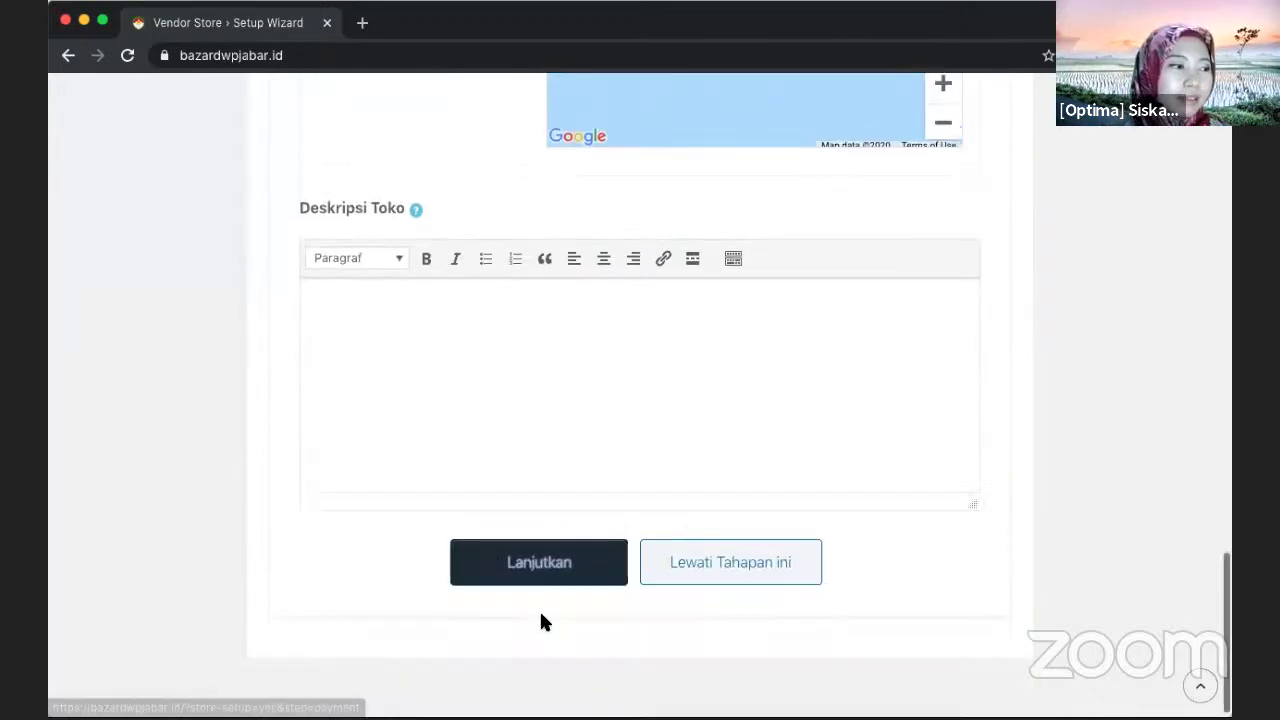
click(546, 565)
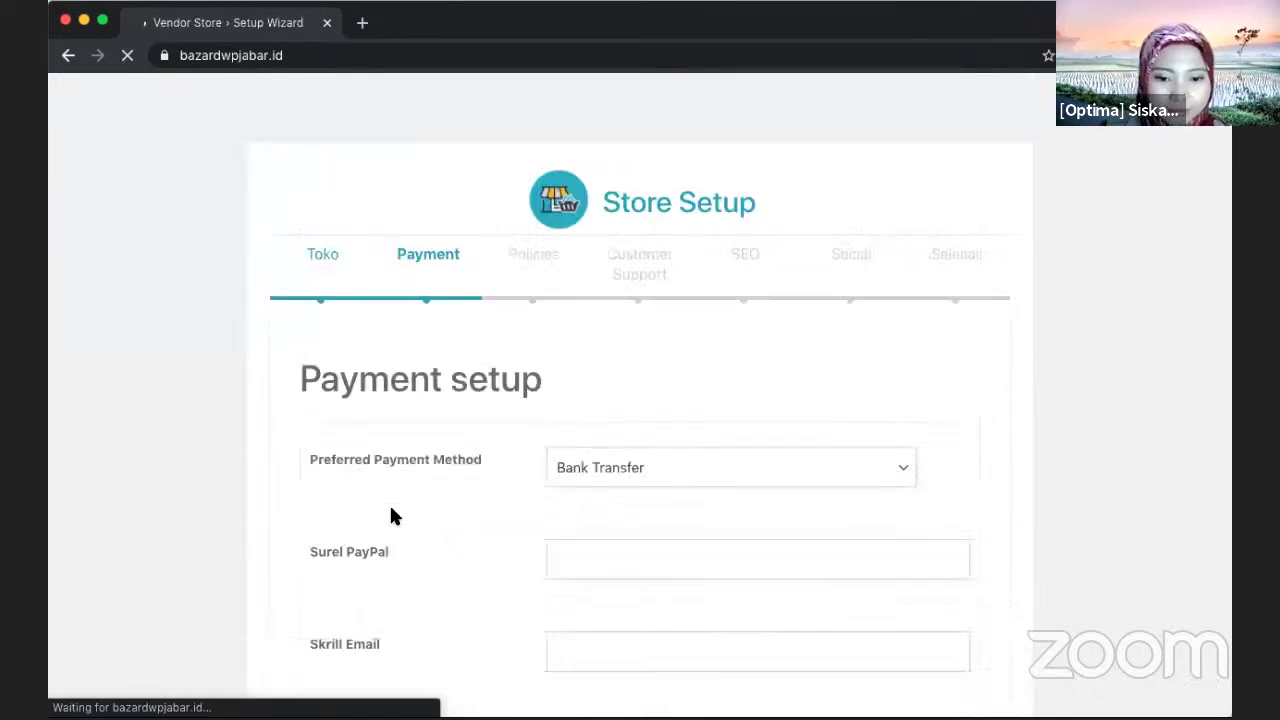
Step: Enter the bank transfer details with account name Test, the account number, bank BCA and bank address Bandung, and continue to the policy setup
scroll(445, 514, down, 1)
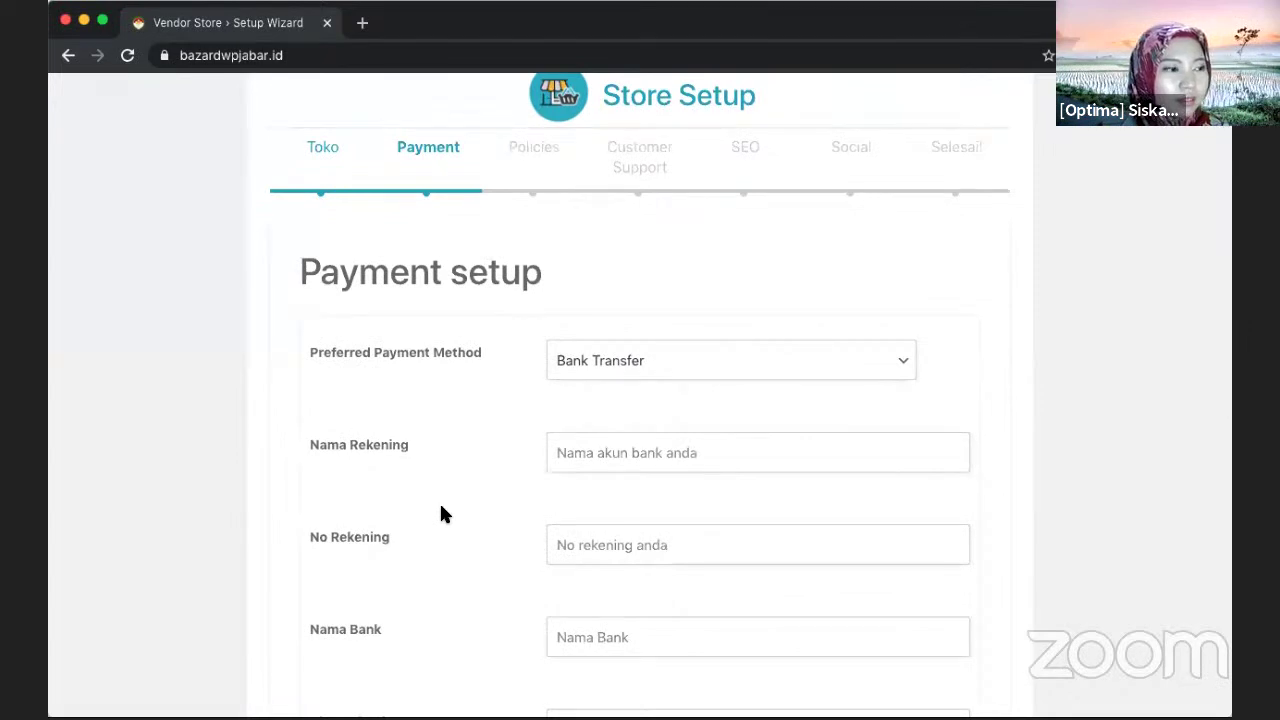
scroll(443, 512, down, 1)
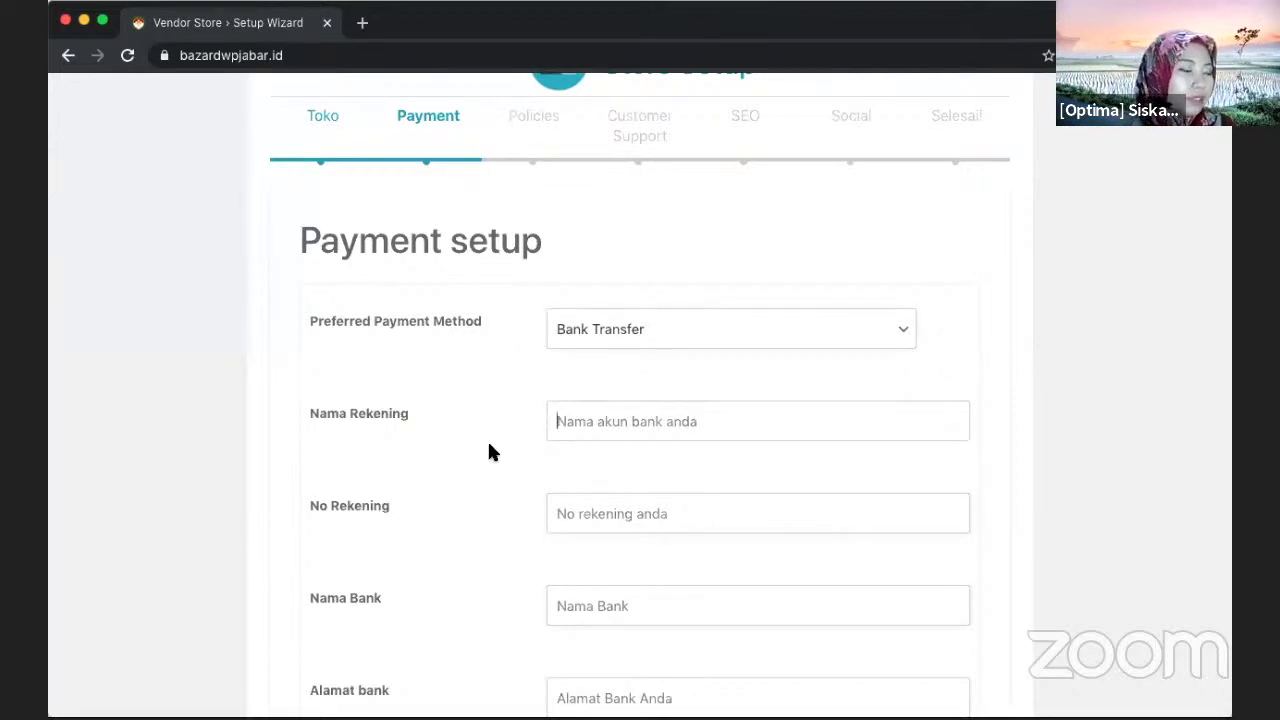
text(Test)
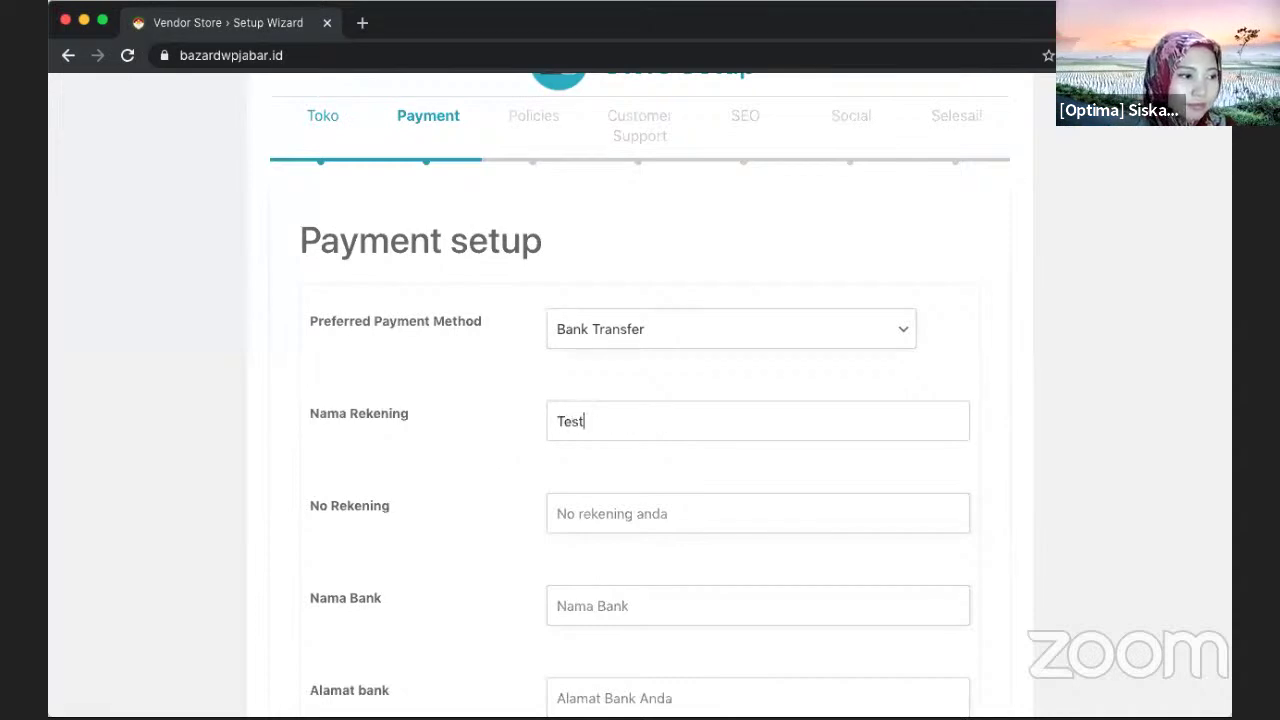
key(Tab)
text(1234567)
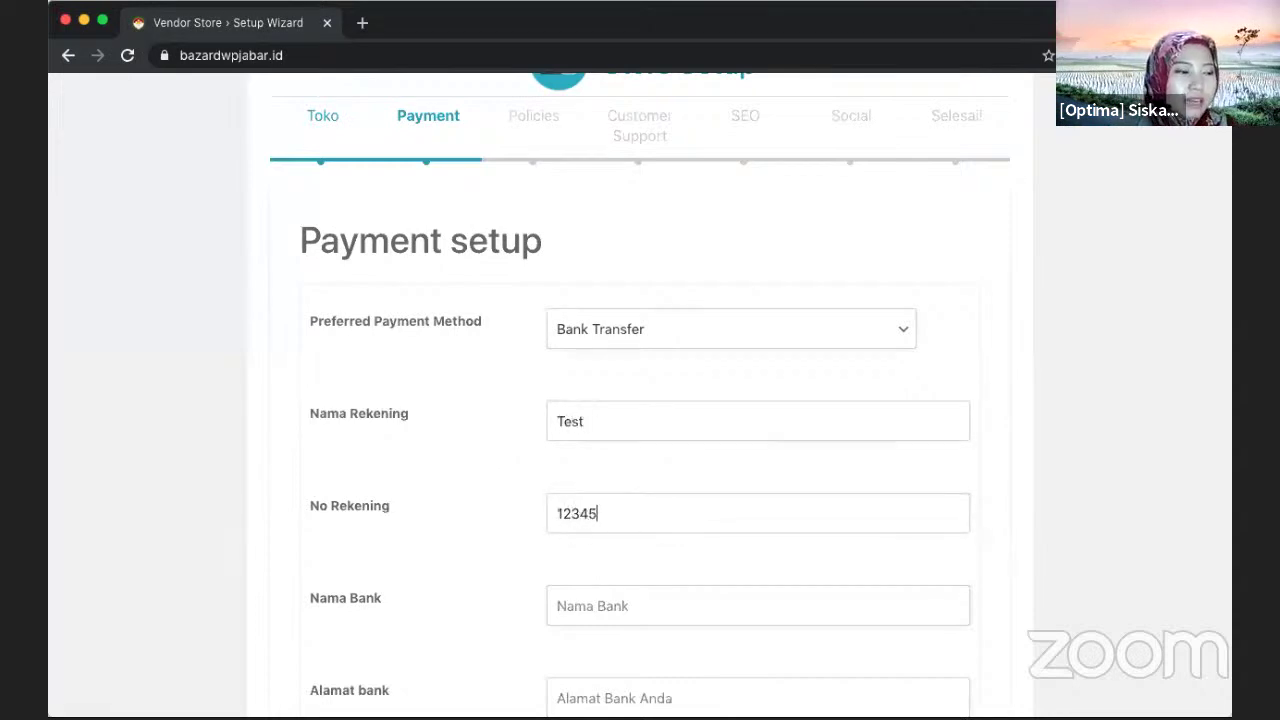
click(610, 606)
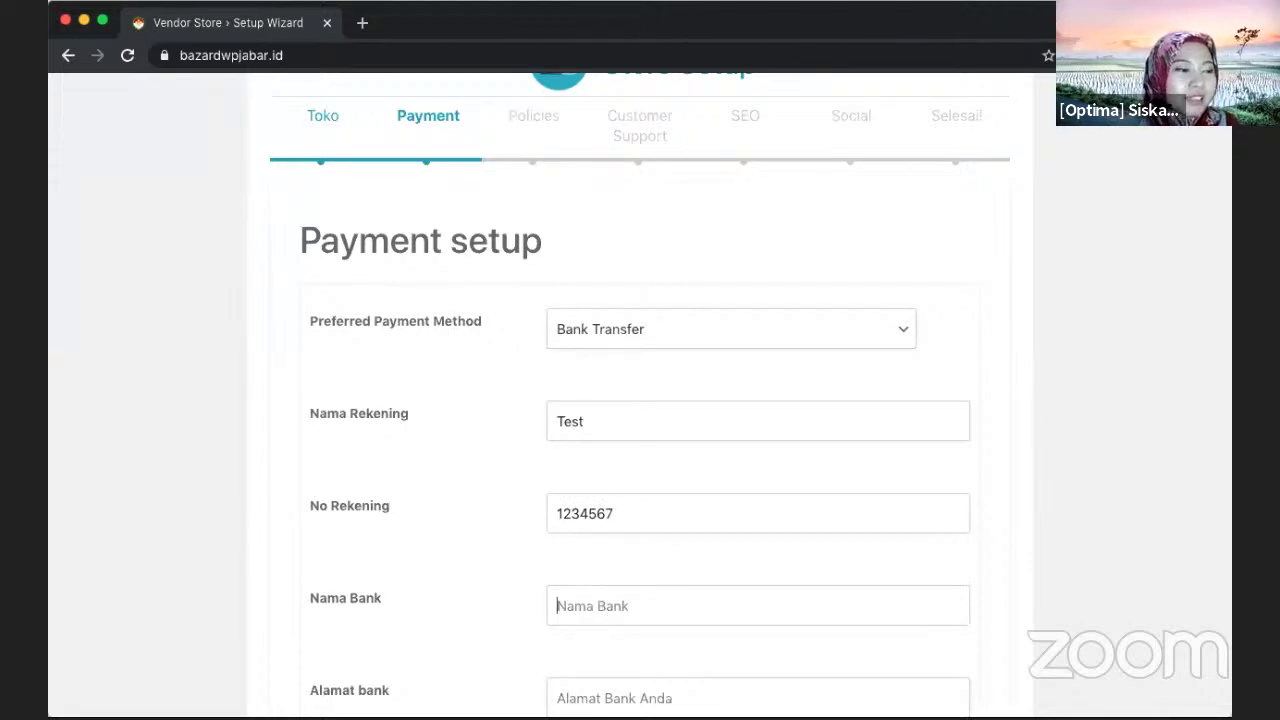
text(BCA)
key(Tab)
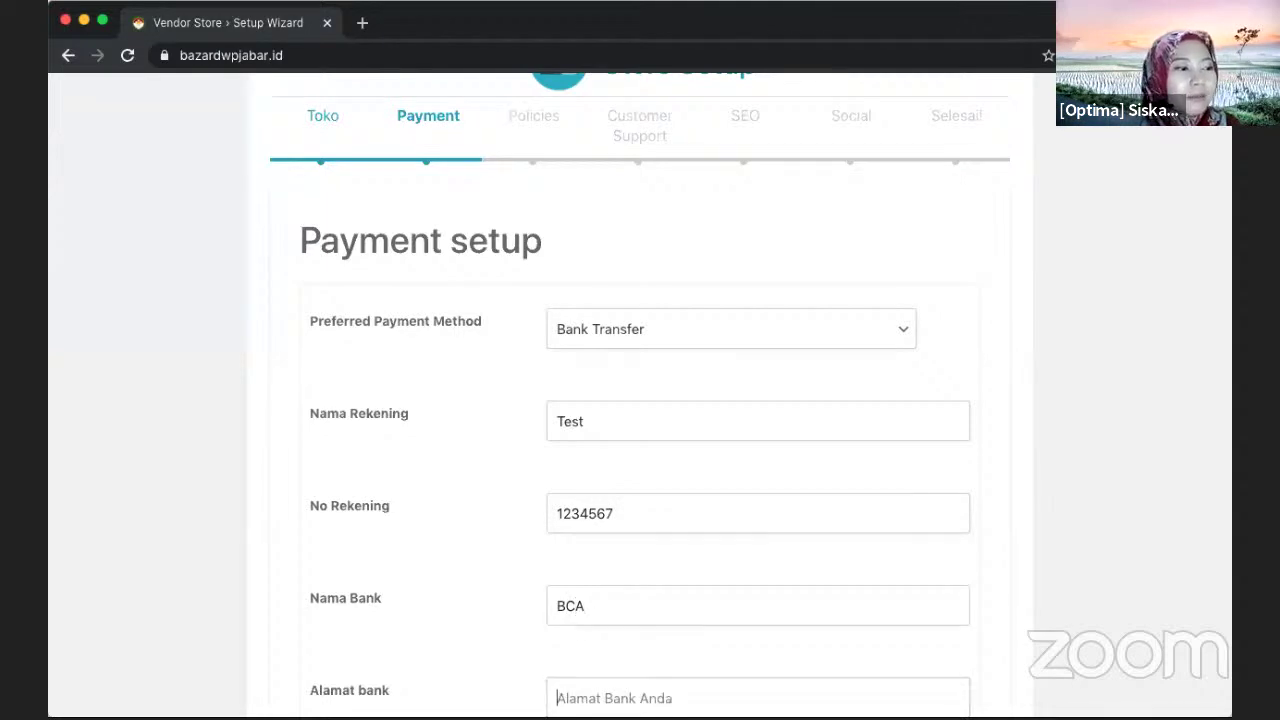
text(Bandung)
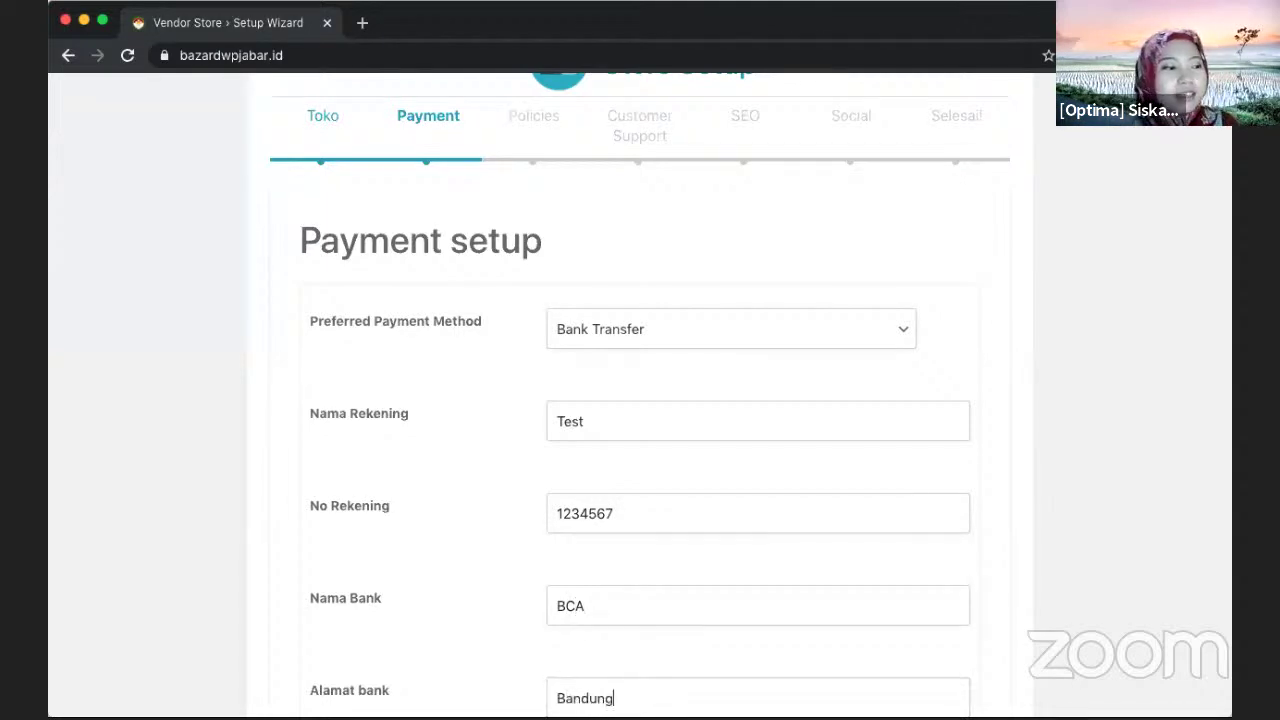
scroll(590, 620, down, 6)
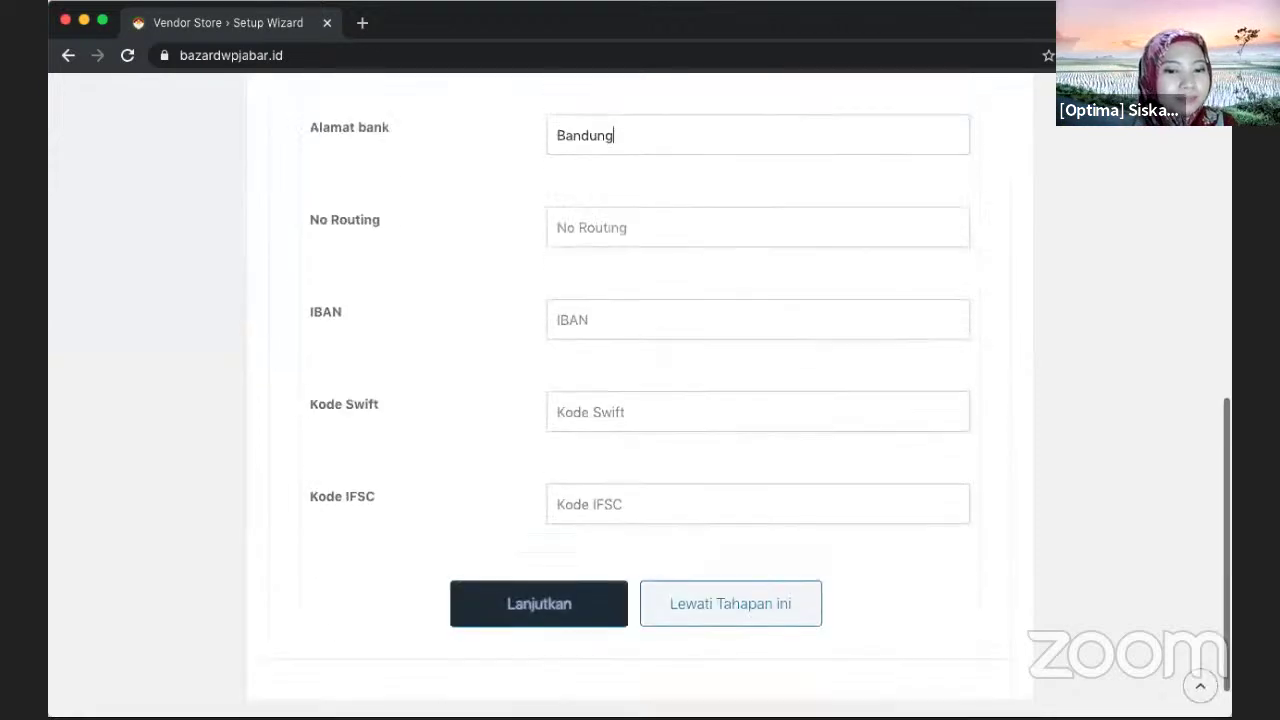
click(534, 563)
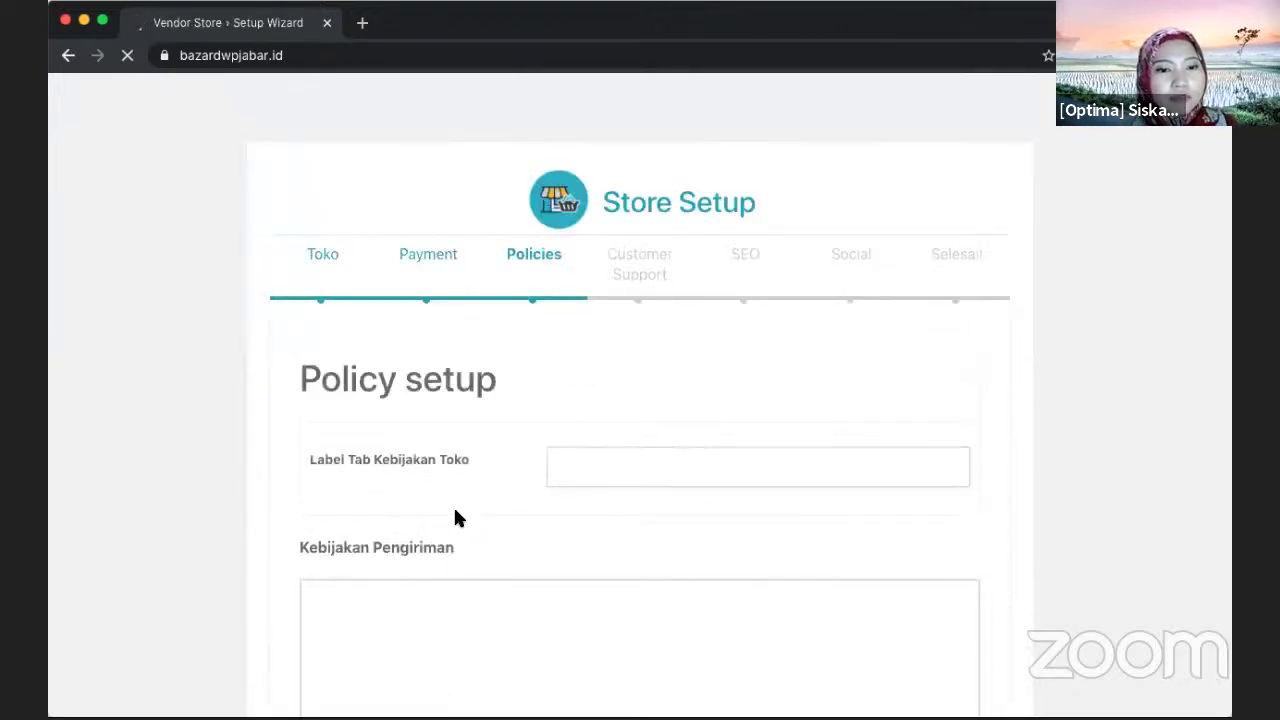
Step: Review the policy setup fields, from the policy tab label and shipping policy to the cancellation, return and exchange policy
scroll(453, 505, down, 4)
scroll(455, 514, up, 2)
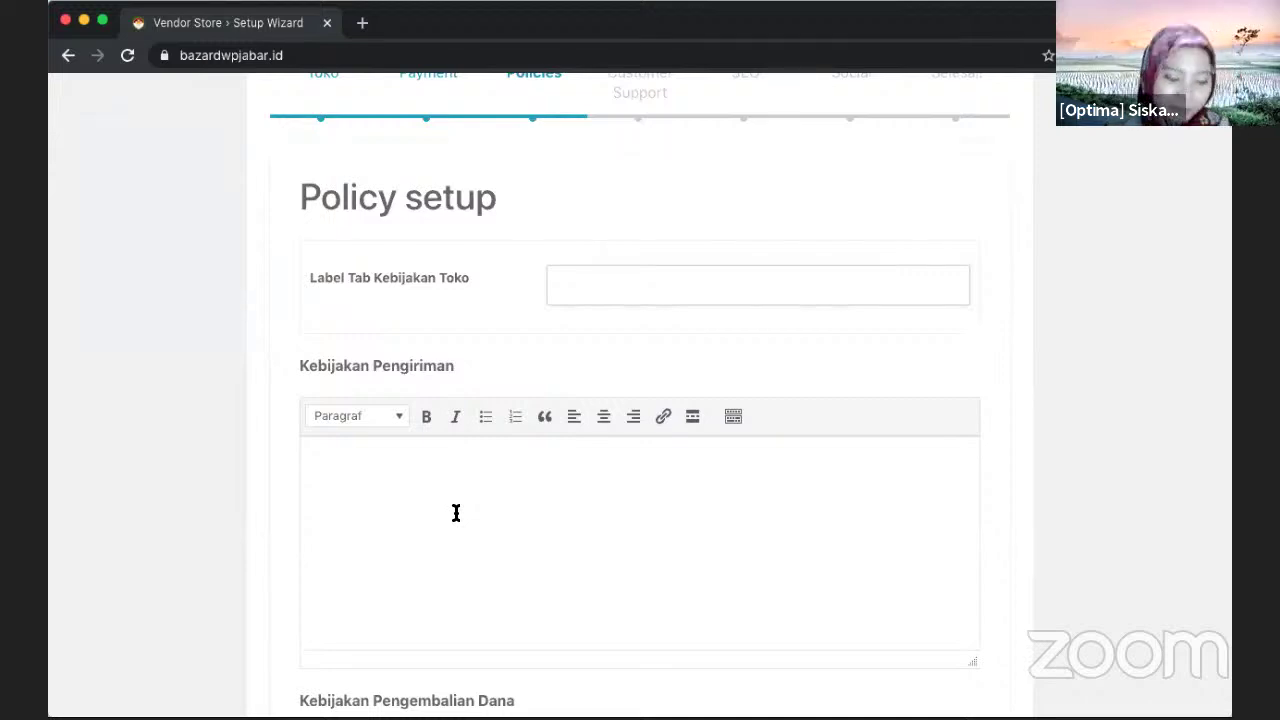
scroll(456, 513, down, 1)
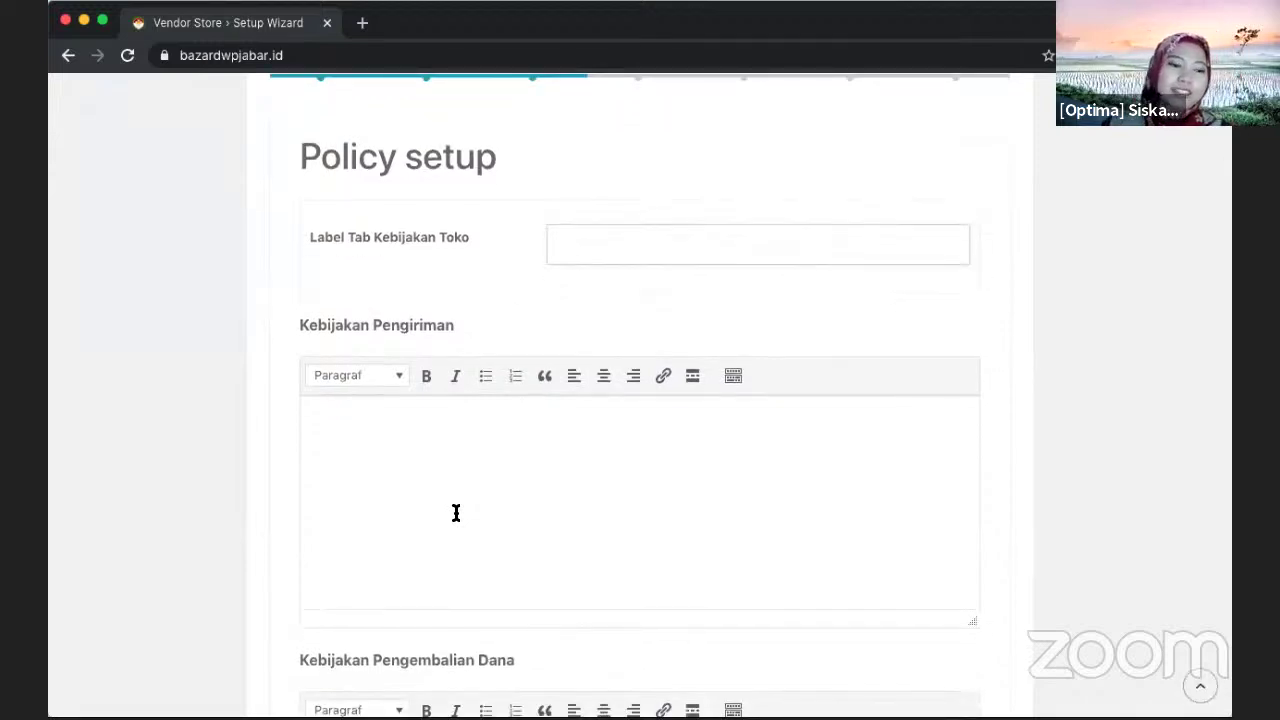
scroll(456, 513, up, 2)
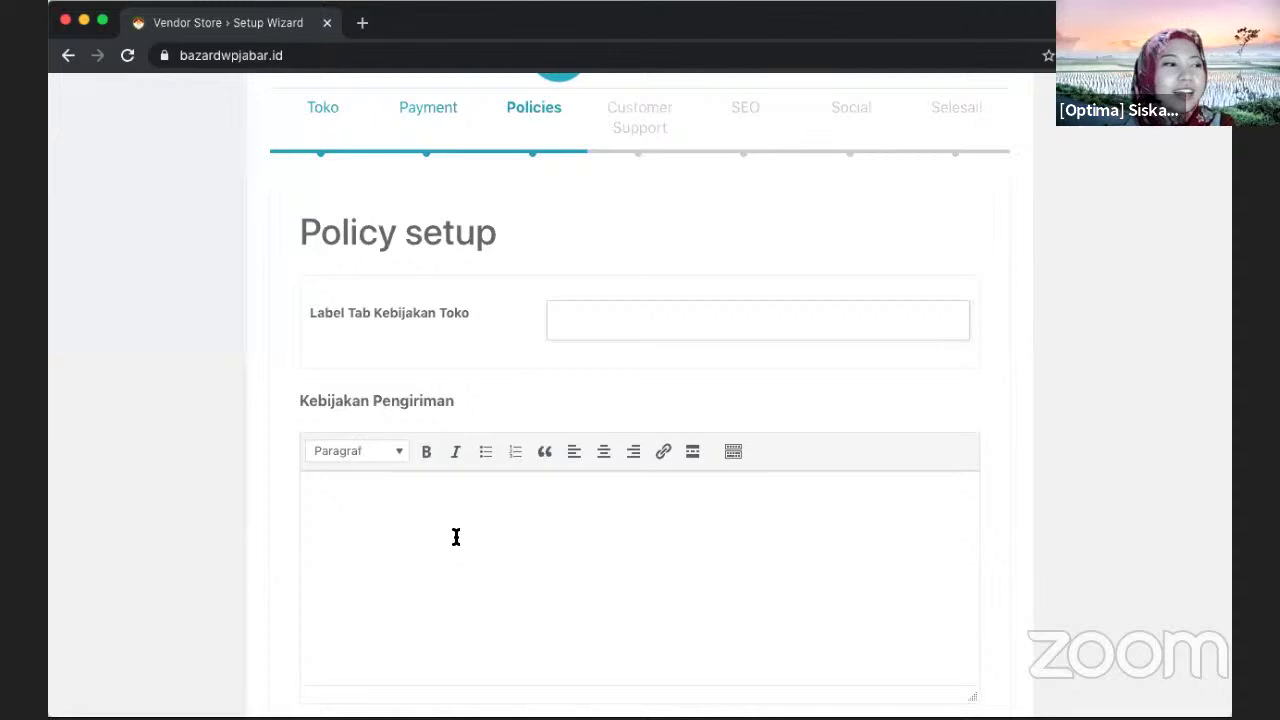
scroll(456, 537, down, 5)
scroll(456, 537, down, 1)
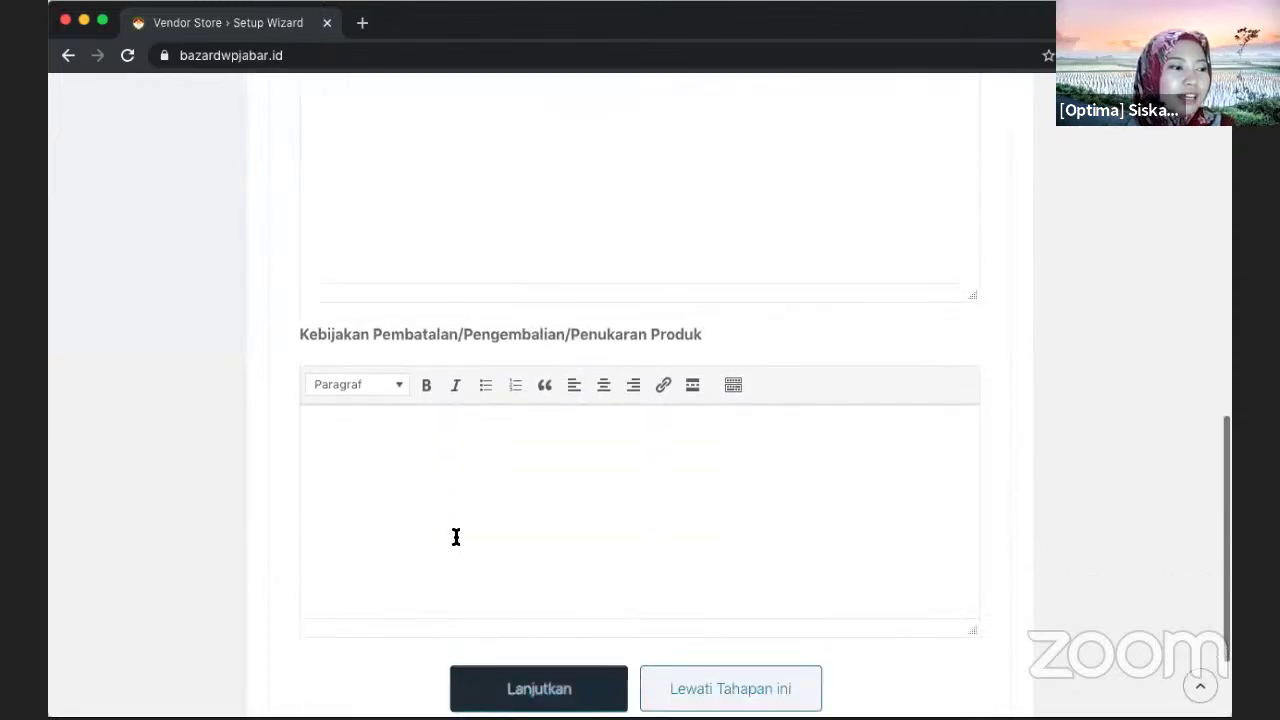
Step: Leave the policy fields blank and continue to the customer support setup
scroll(456, 537, down, 1)
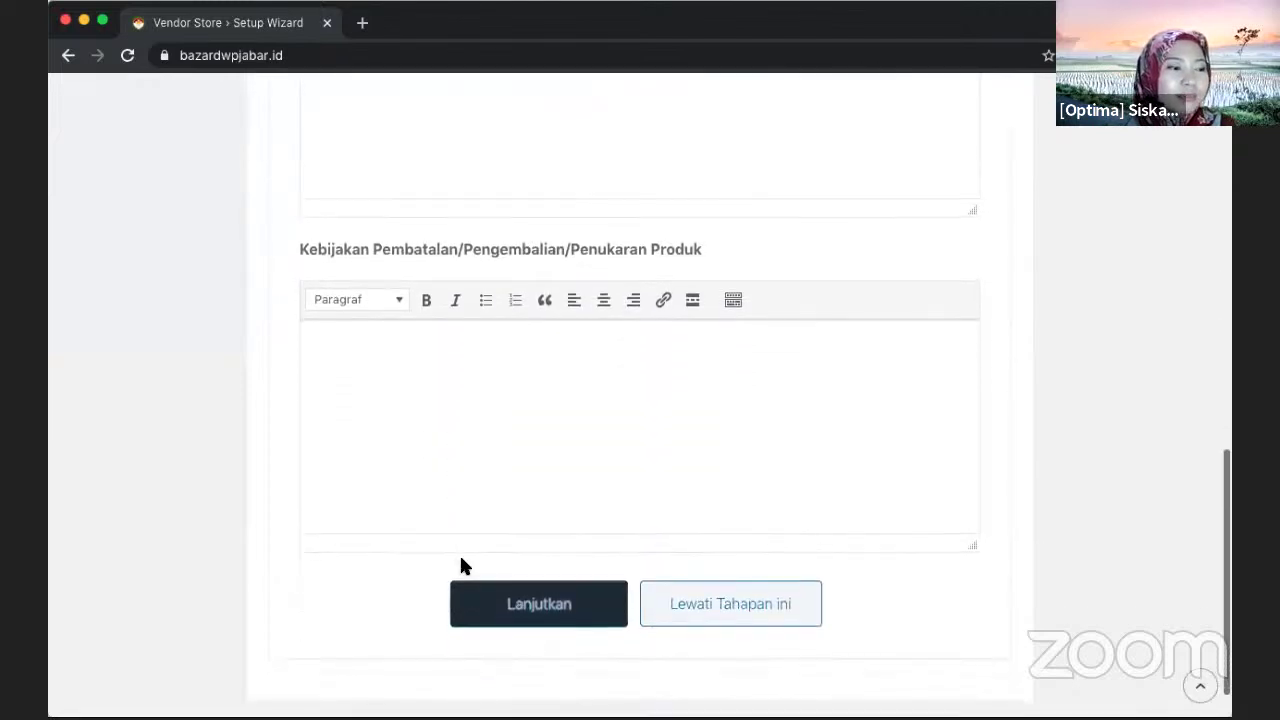
click(492, 601)
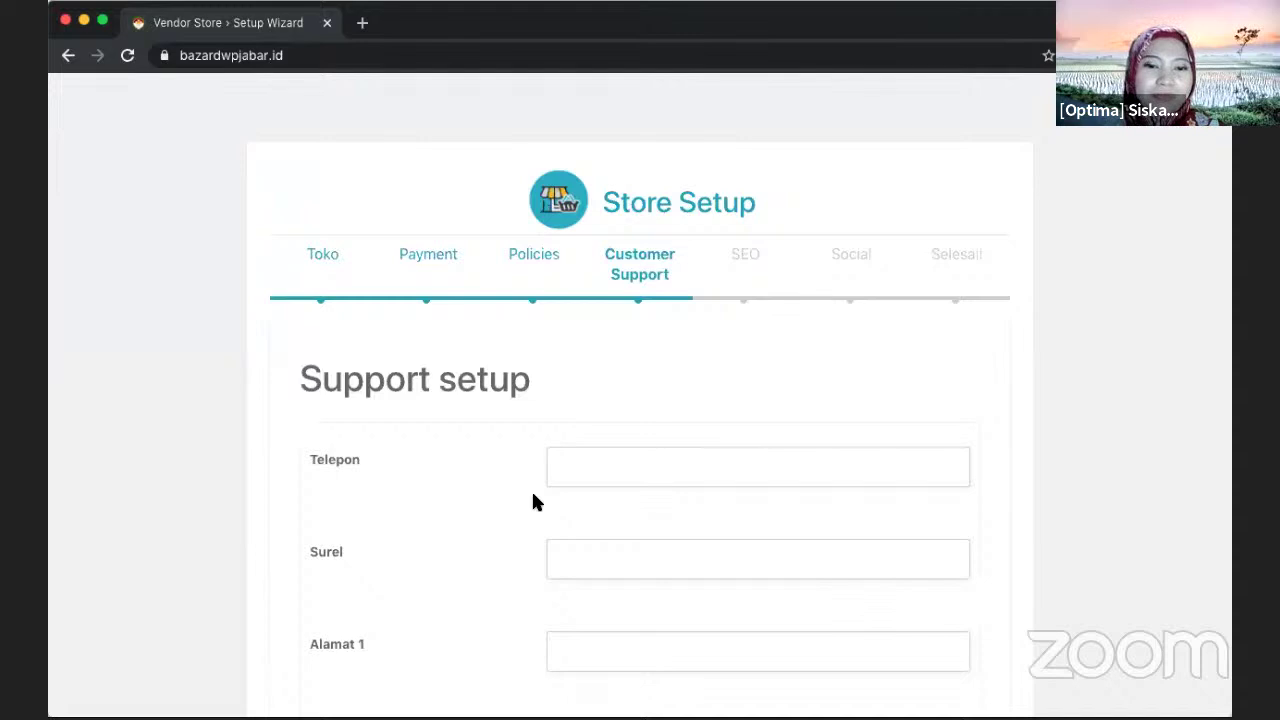
Step: Review the support setup fields from phone and e-mail to postcode, leave them blank and continue to the SEO setup
scroll(533, 494, down, 3)
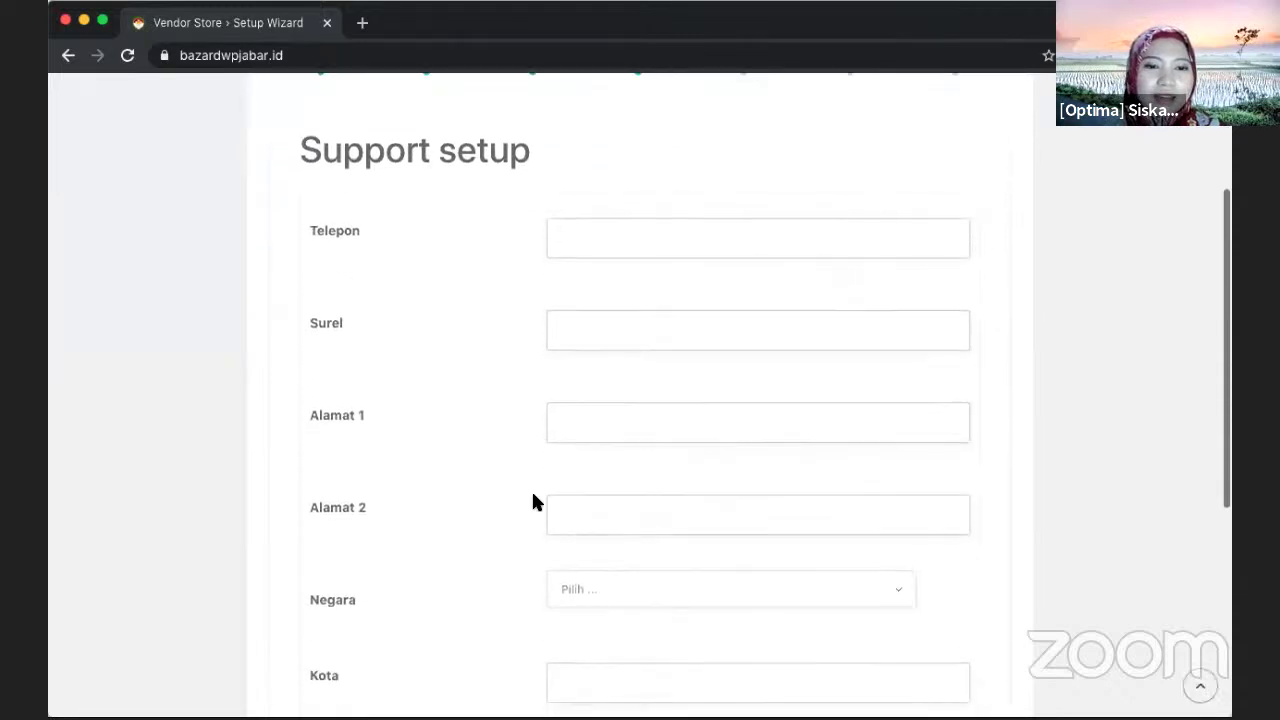
scroll(533, 500, down, 3)
scroll(533, 500, up, 2)
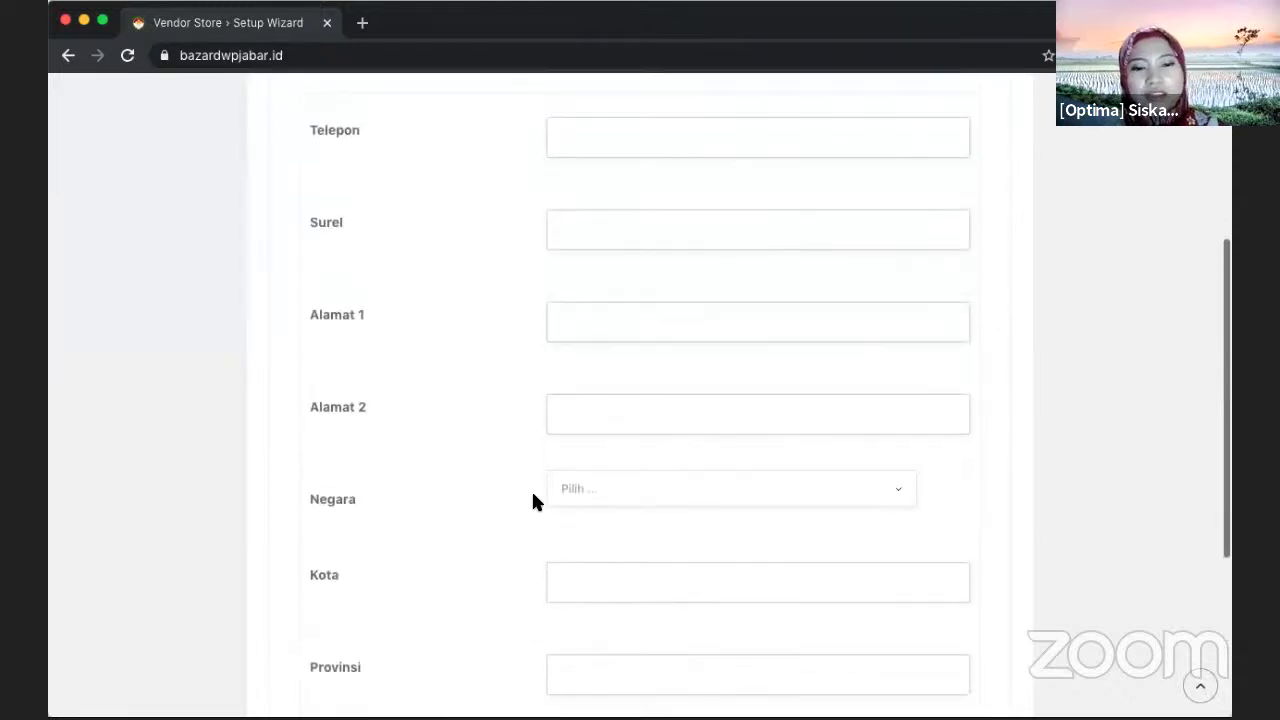
scroll(533, 494, up, 3)
scroll(533, 494, down, 3)
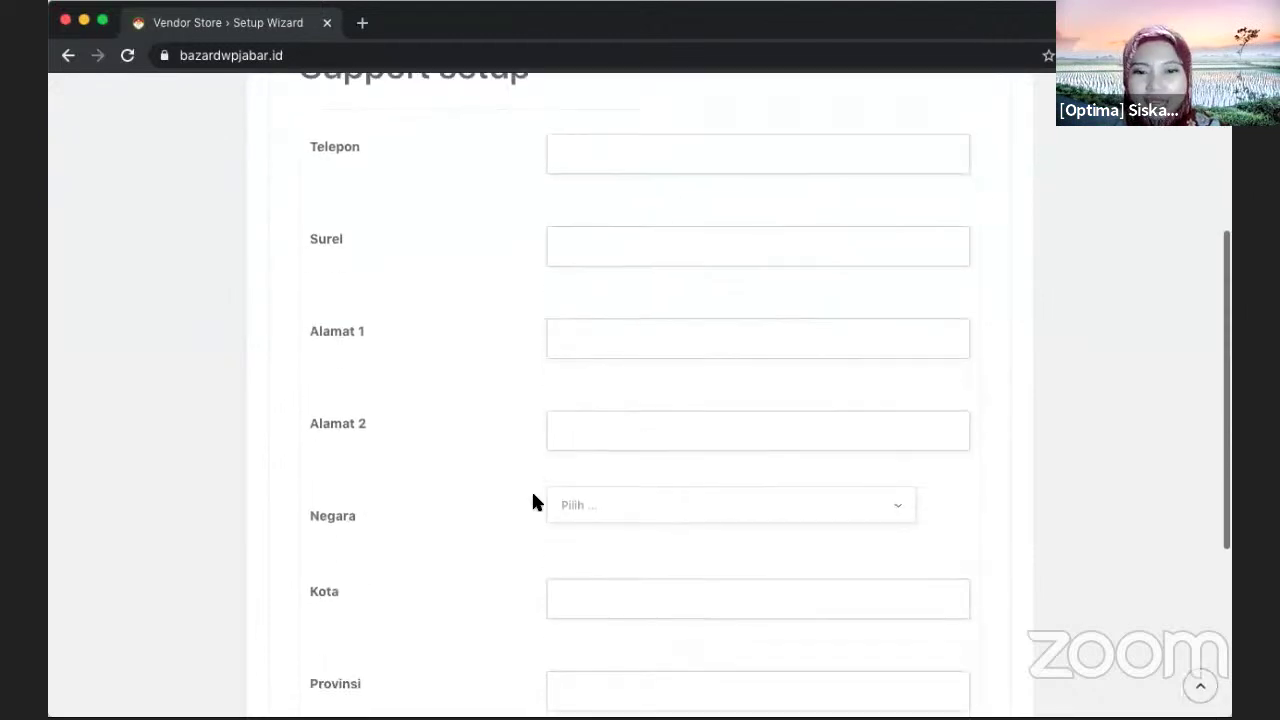
scroll(533, 500, down, 3)
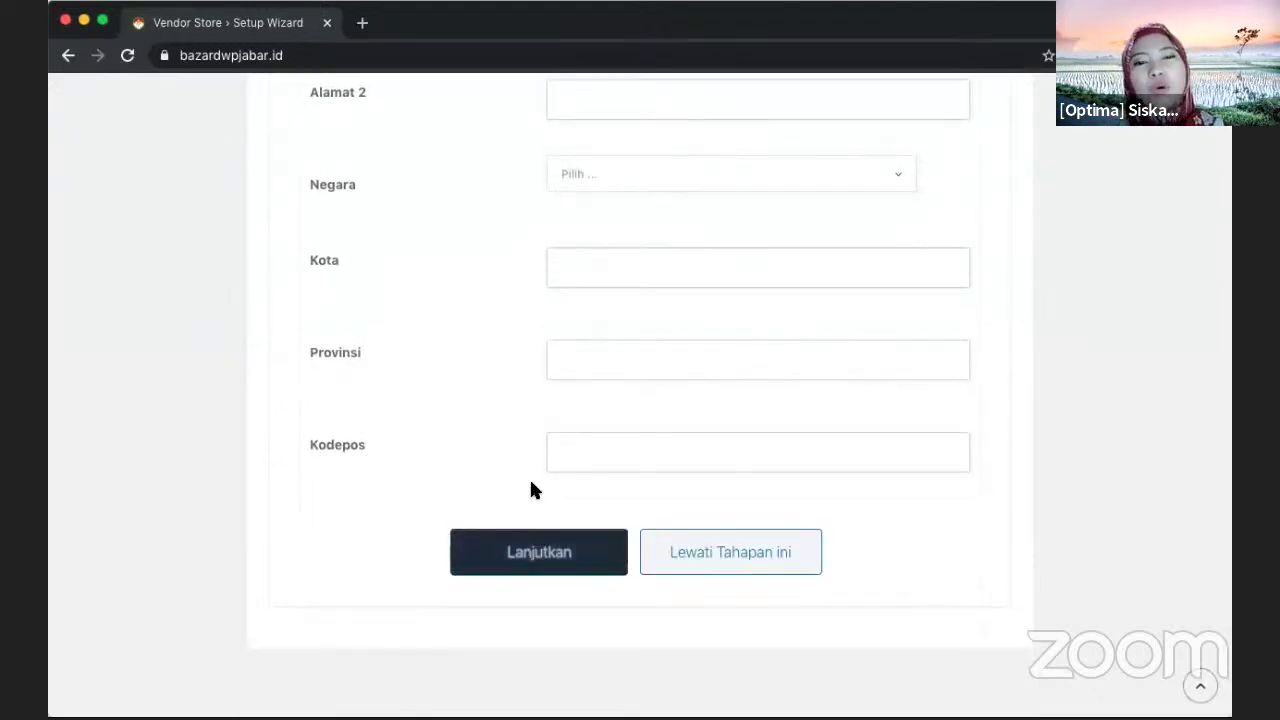
scroll(531, 482, up, 6)
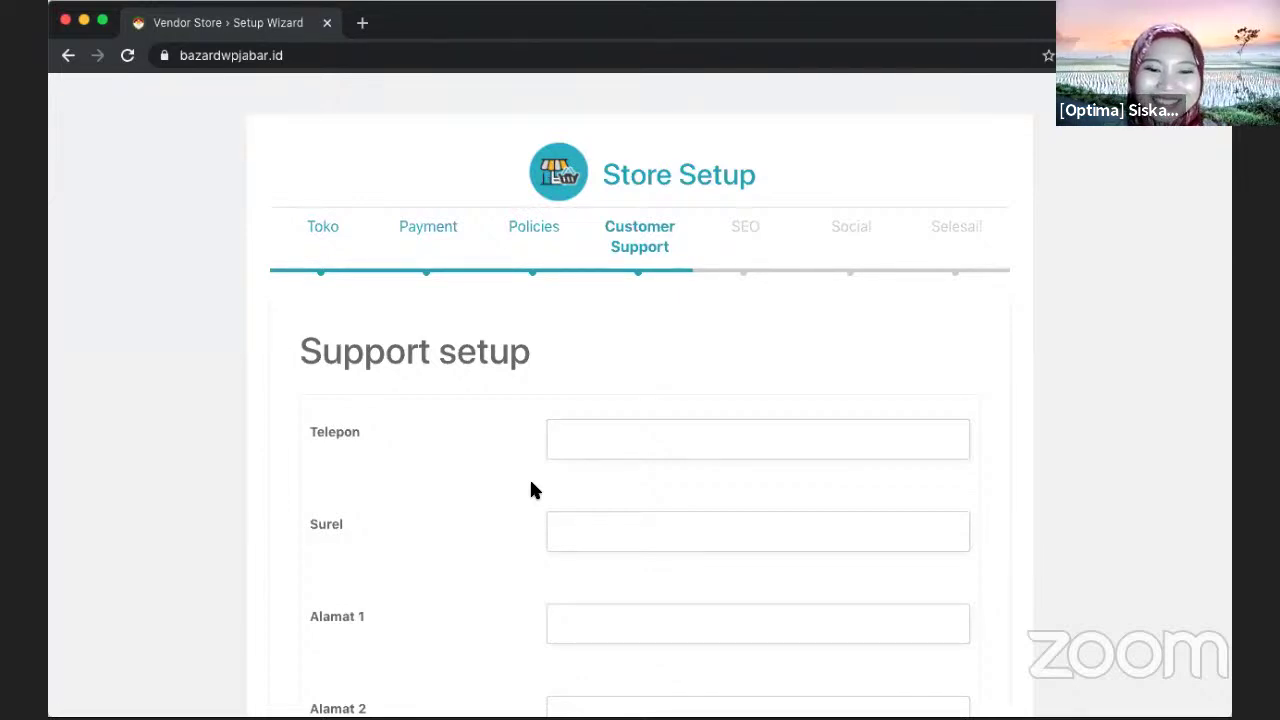
scroll(531, 485, down, 2)
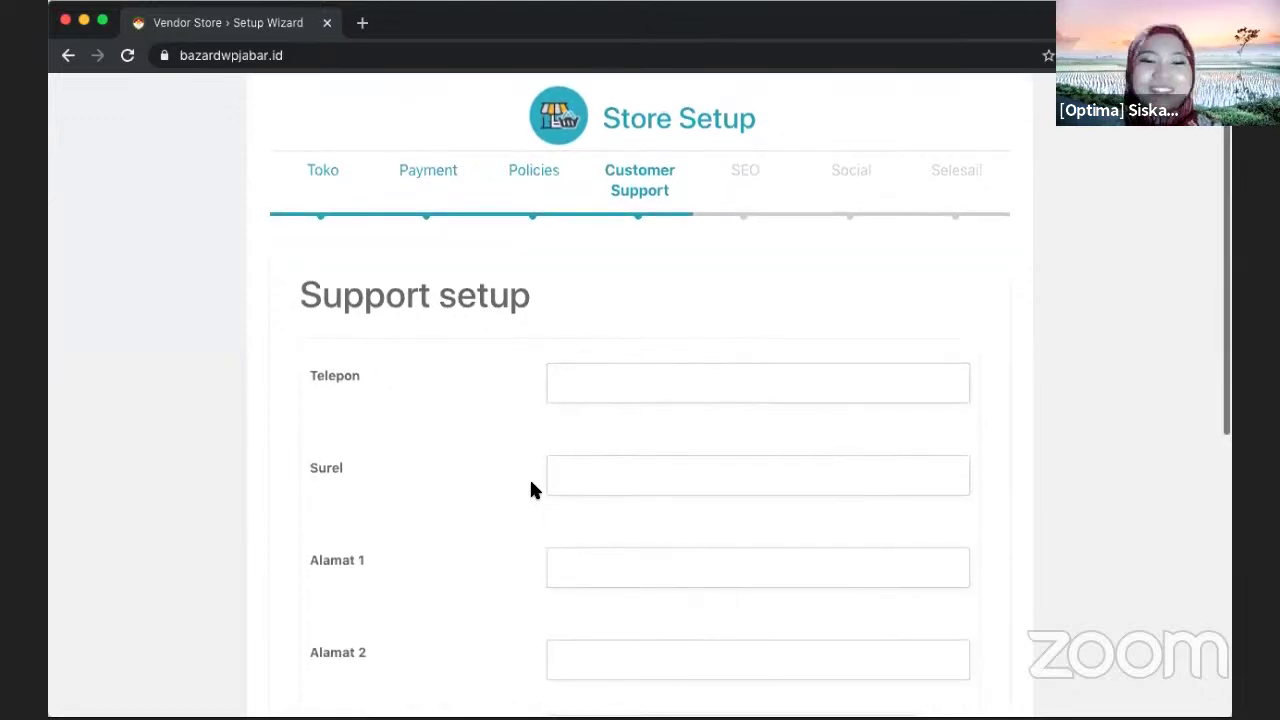
scroll(531, 489, down, 6)
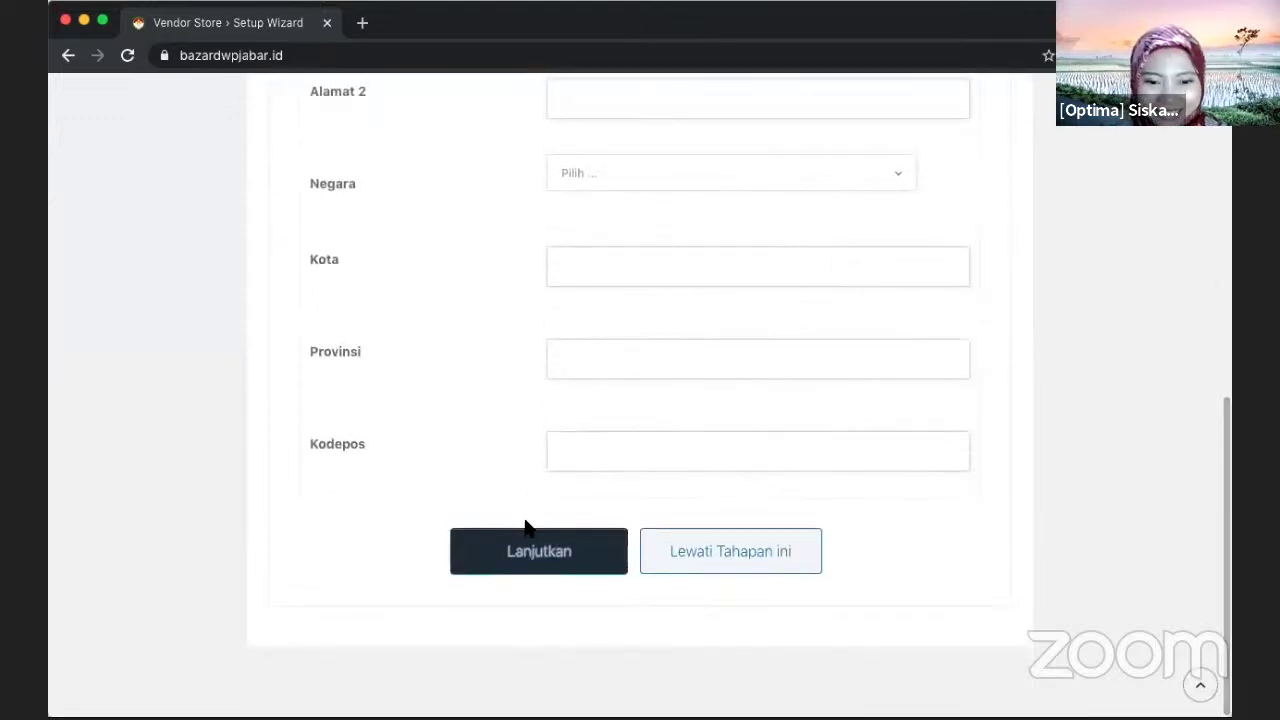
click(524, 541)
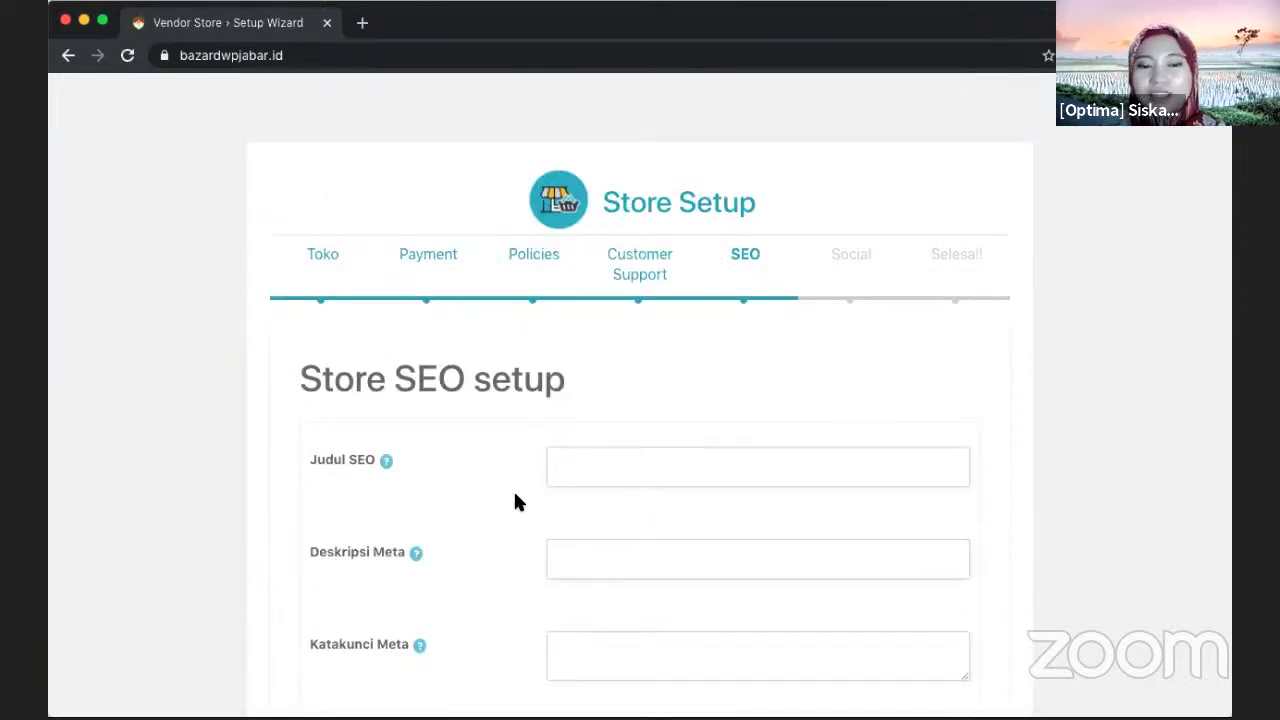
Step: Review the store SEO, Facebook and Twitter fields, leave them blank and continue to the social setup
scroll(515, 495, down, 2)
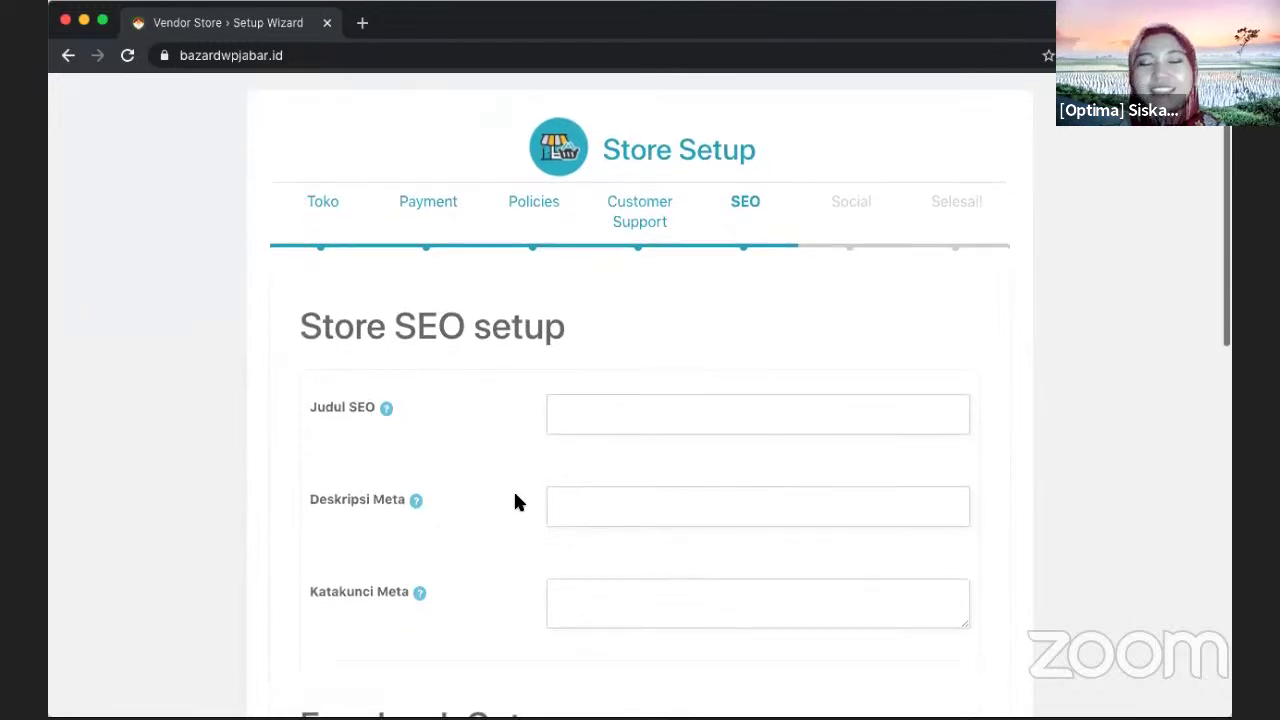
scroll(515, 497, down, 6)
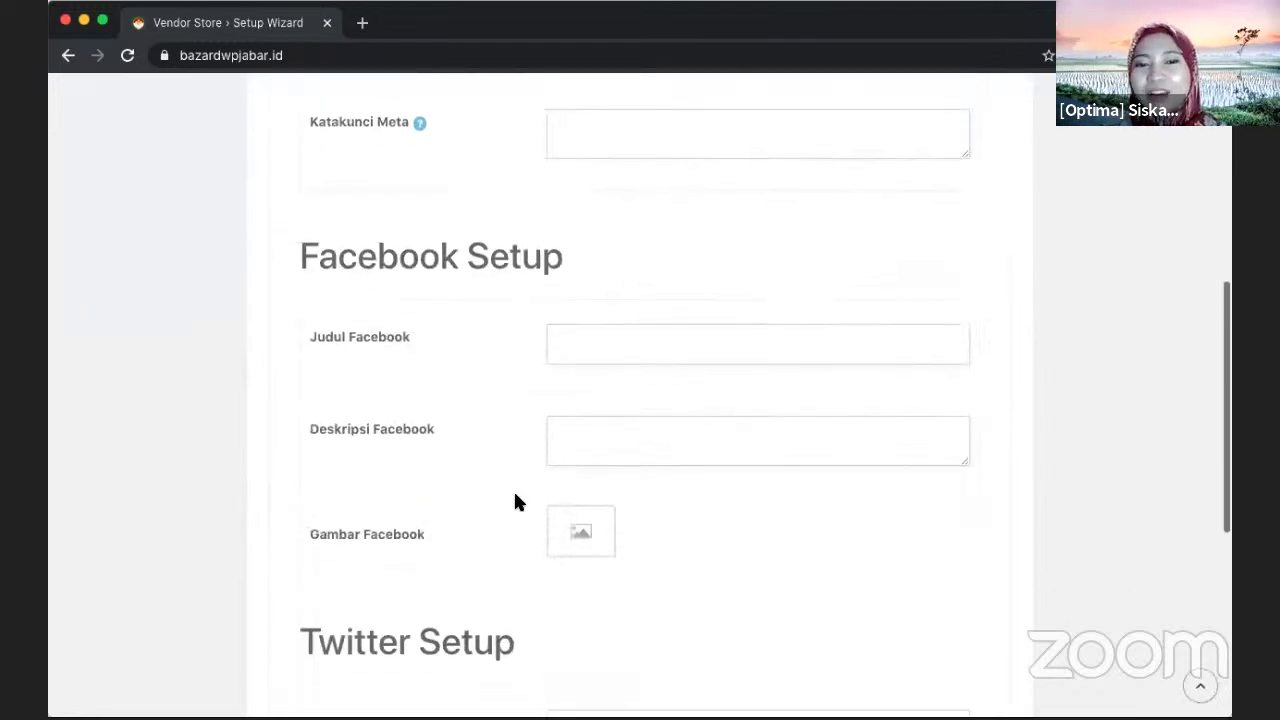
scroll(515, 500, down, 4)
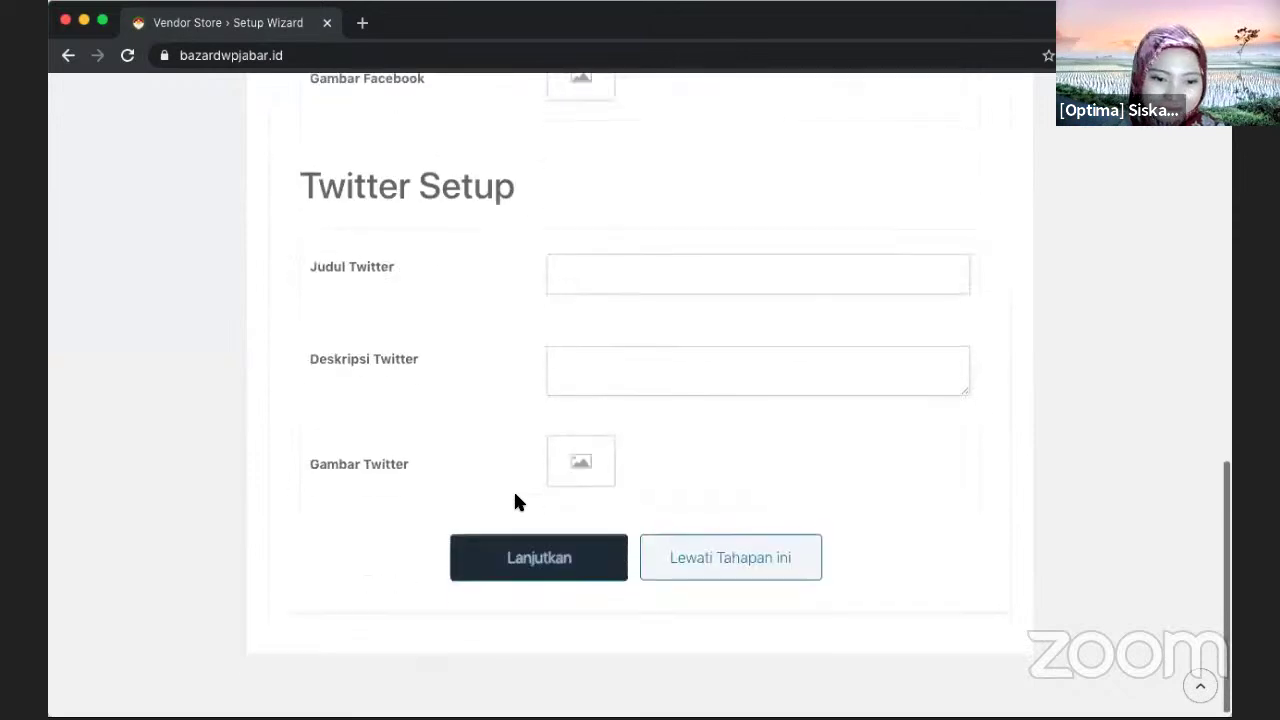
click(552, 564)
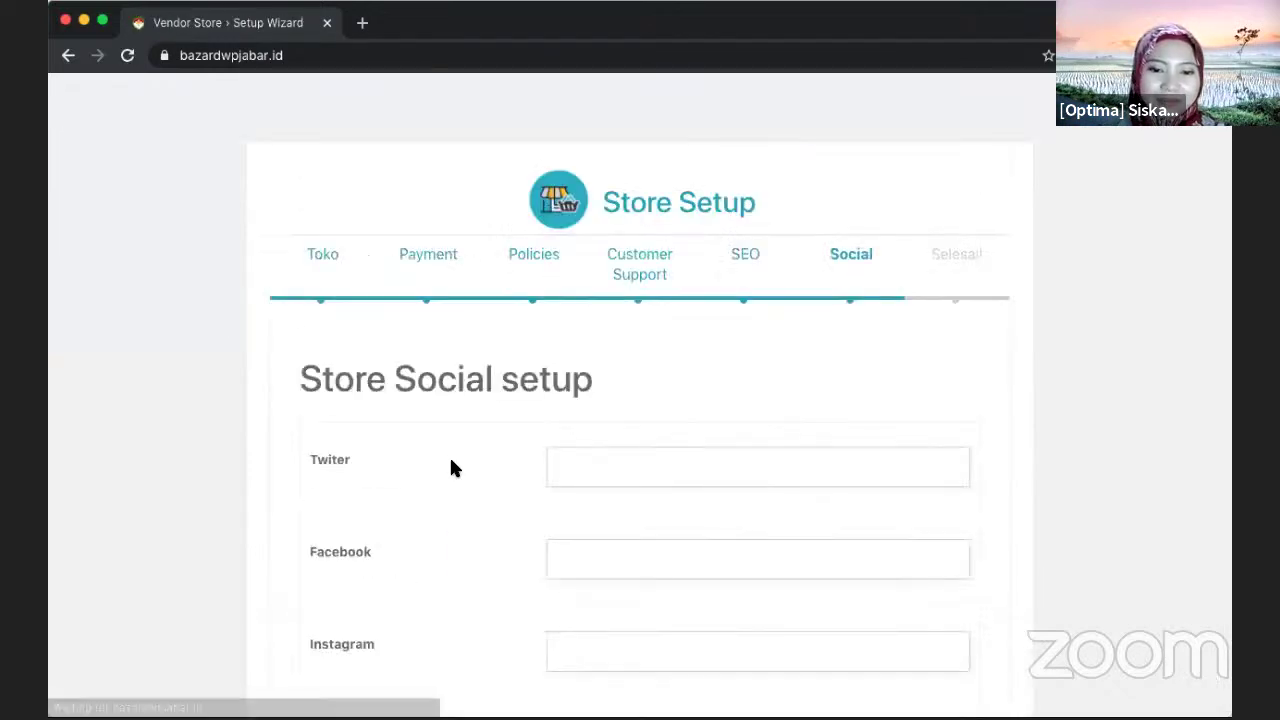
Step: Leave the social media profile fields blank, finish the setup wizard and go to the store dashboard
scroll(451, 466, down, 2)
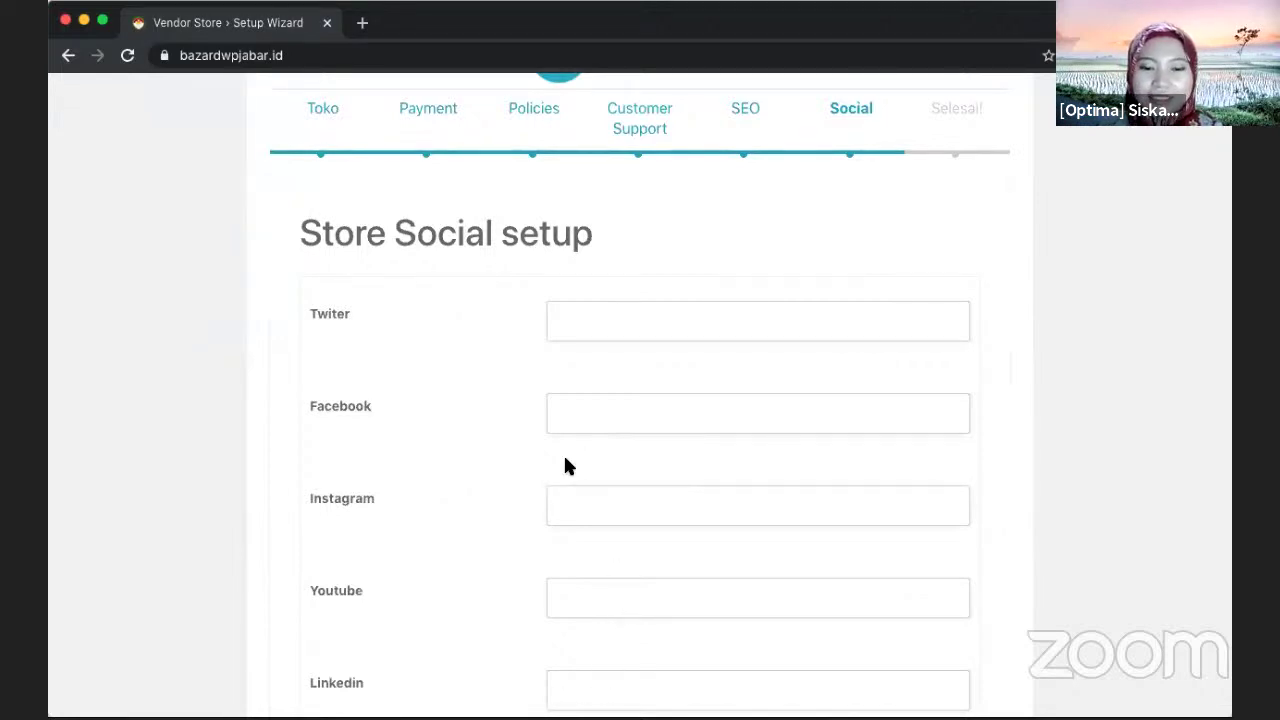
scroll(565, 466, down, 5)
click(543, 649)
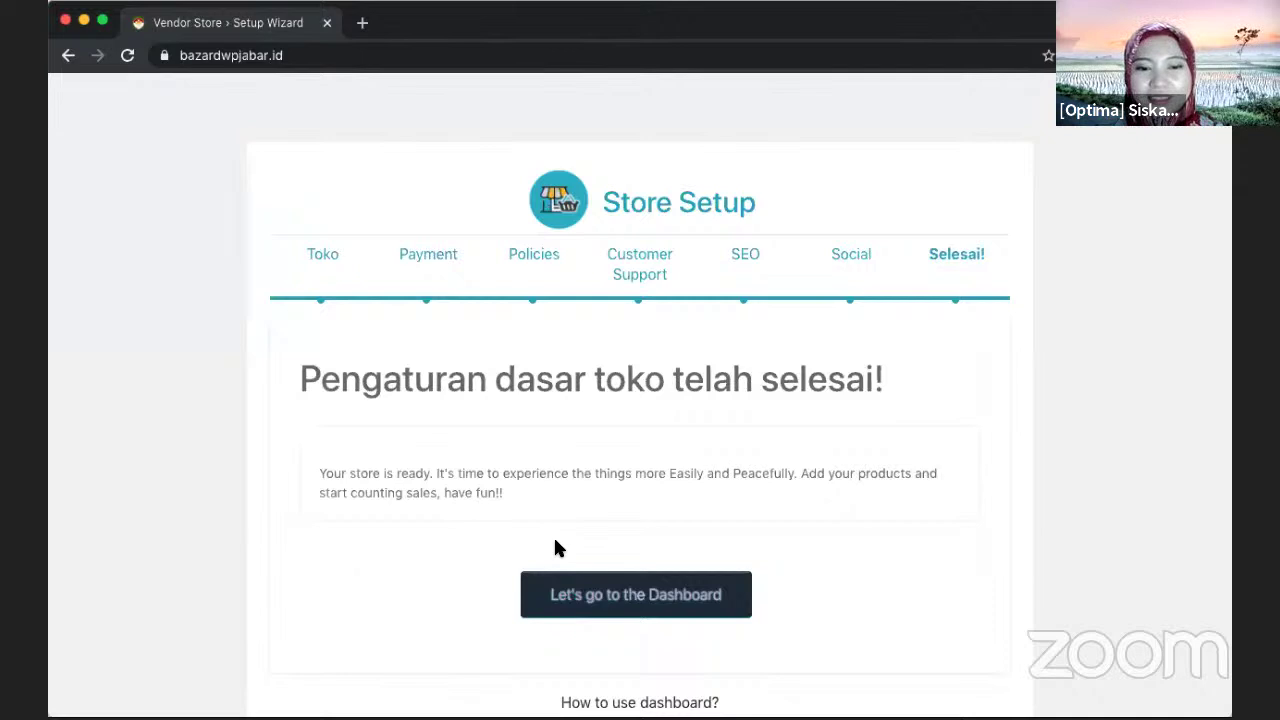
click(591, 598)
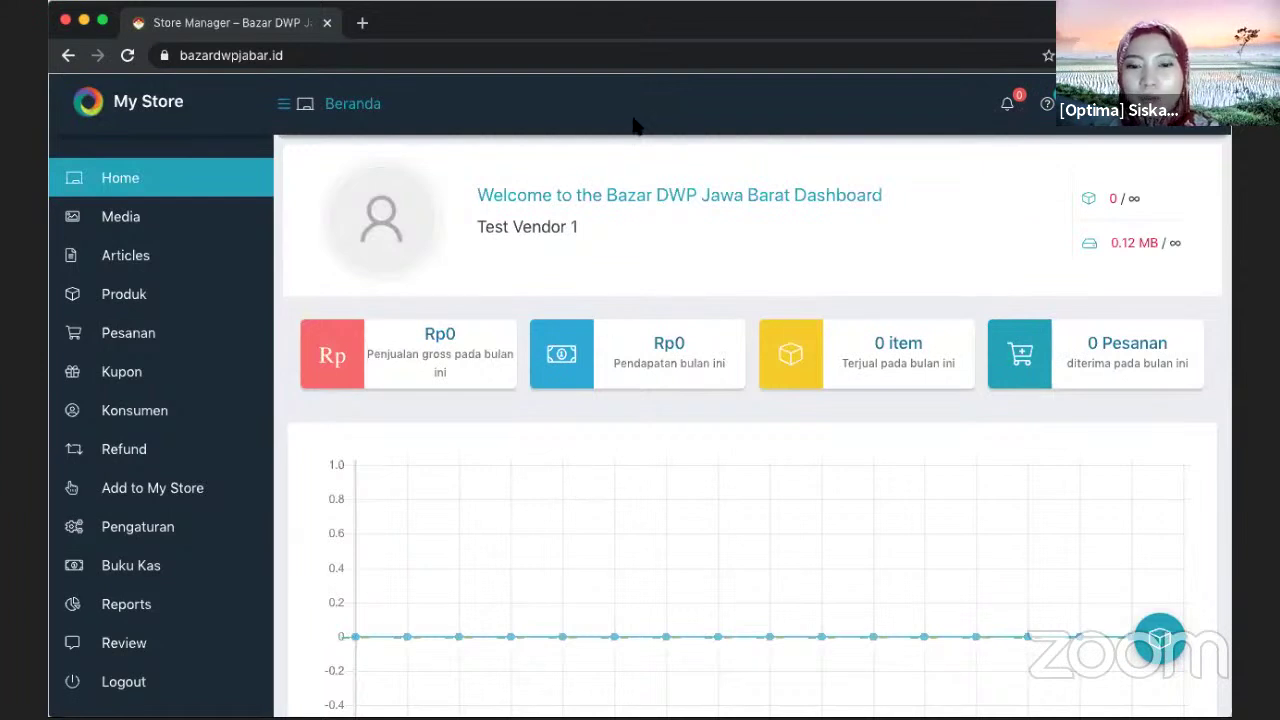
Step: Open the store settings and review the general store, location and payment sections
click(608, 55)
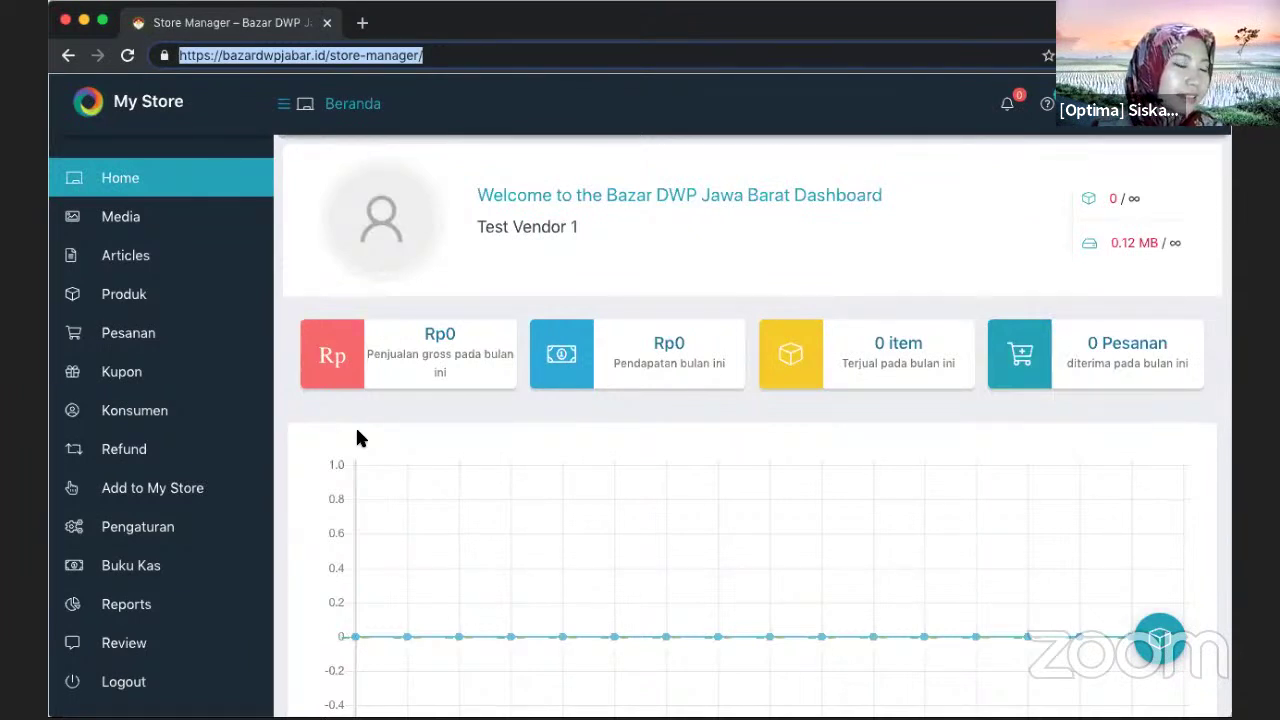
click(186, 530)
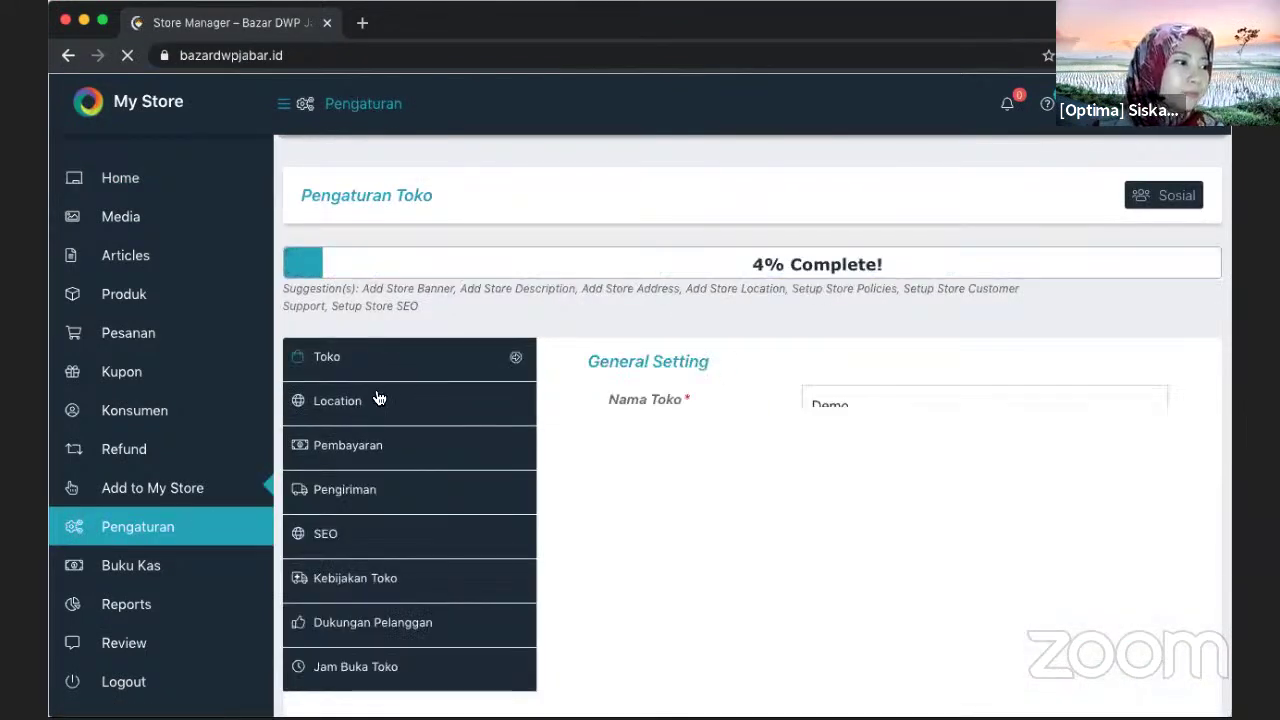
scroll(600, 410, down, 1)
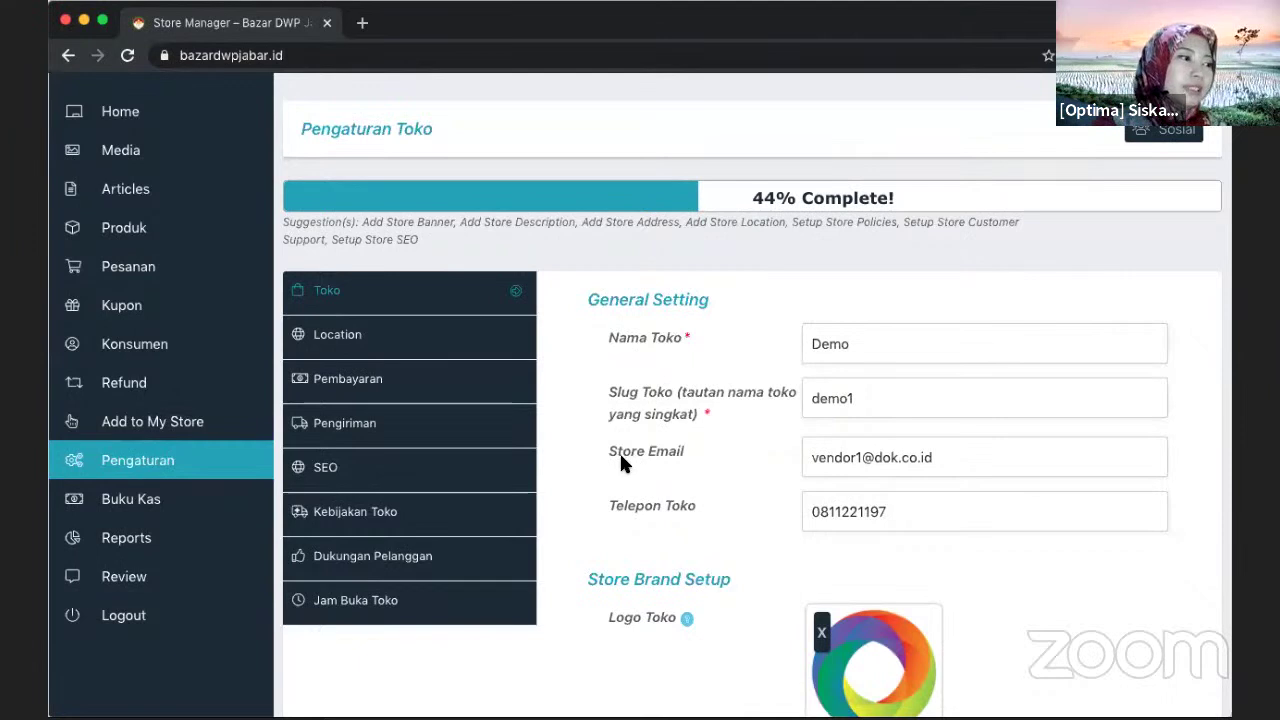
click(408, 300)
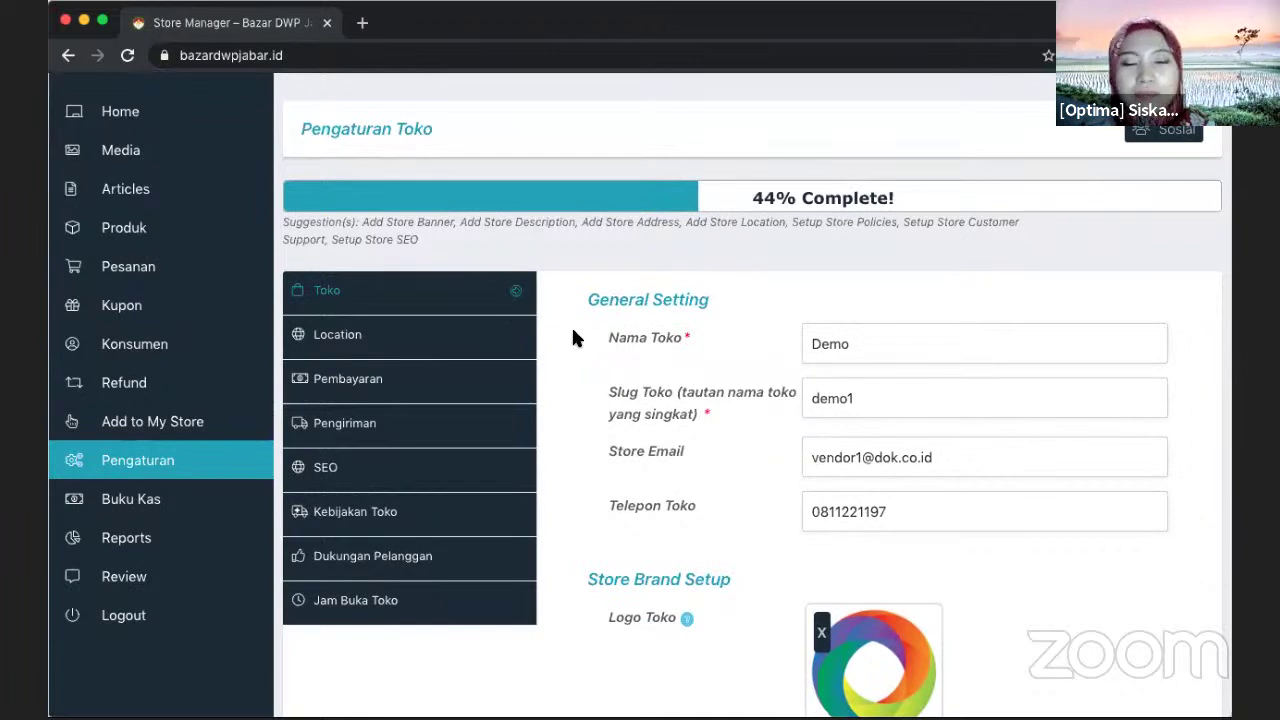
click(449, 358)
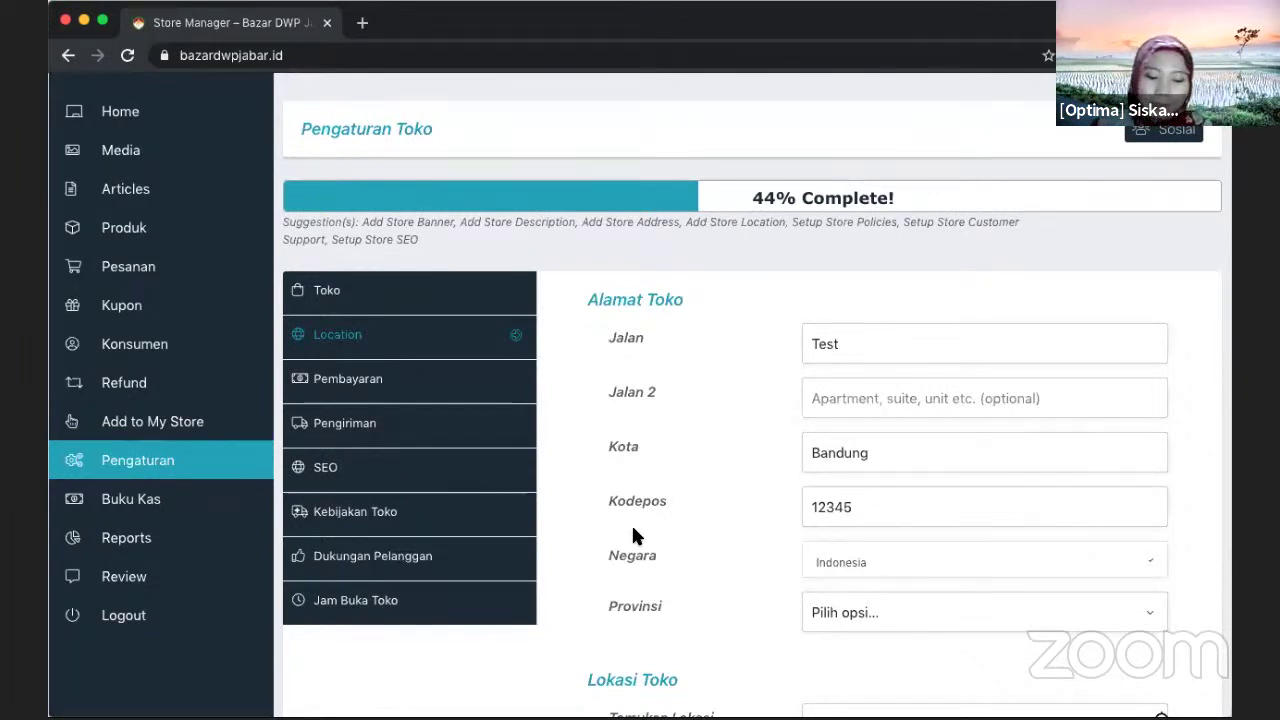
scroll(632, 537, down, 1)
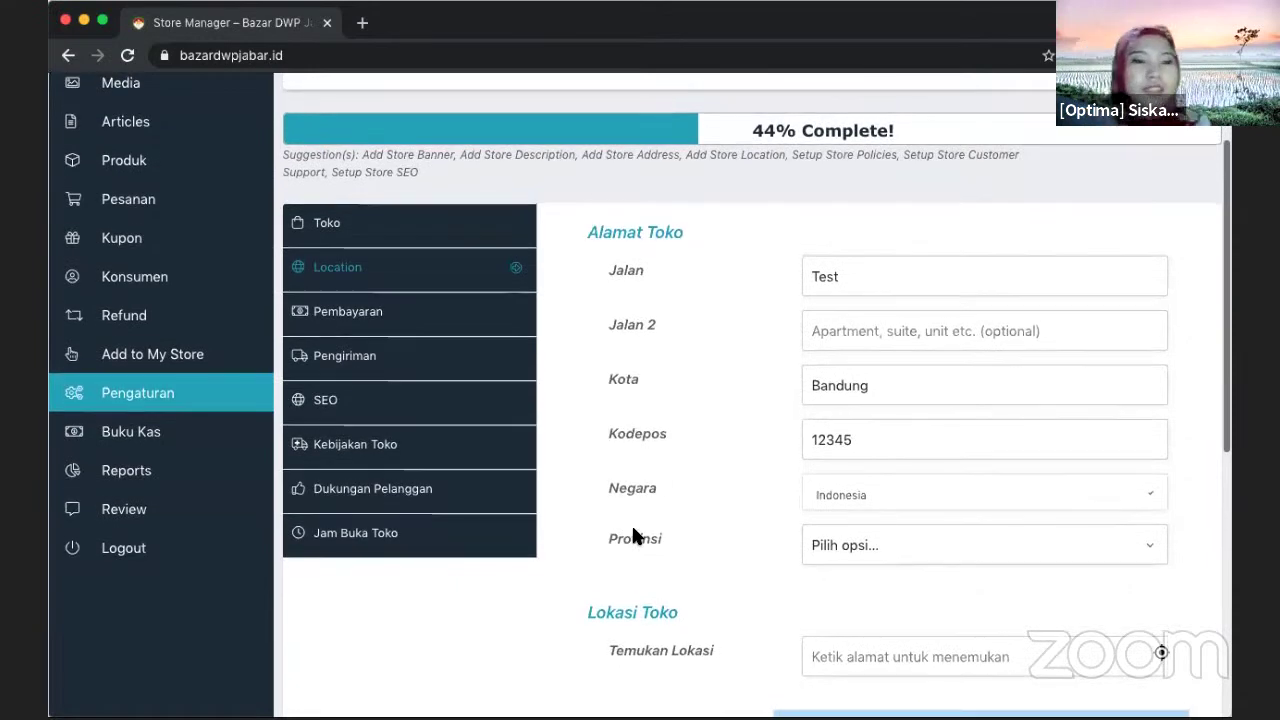
scroll(632, 535, up, 1)
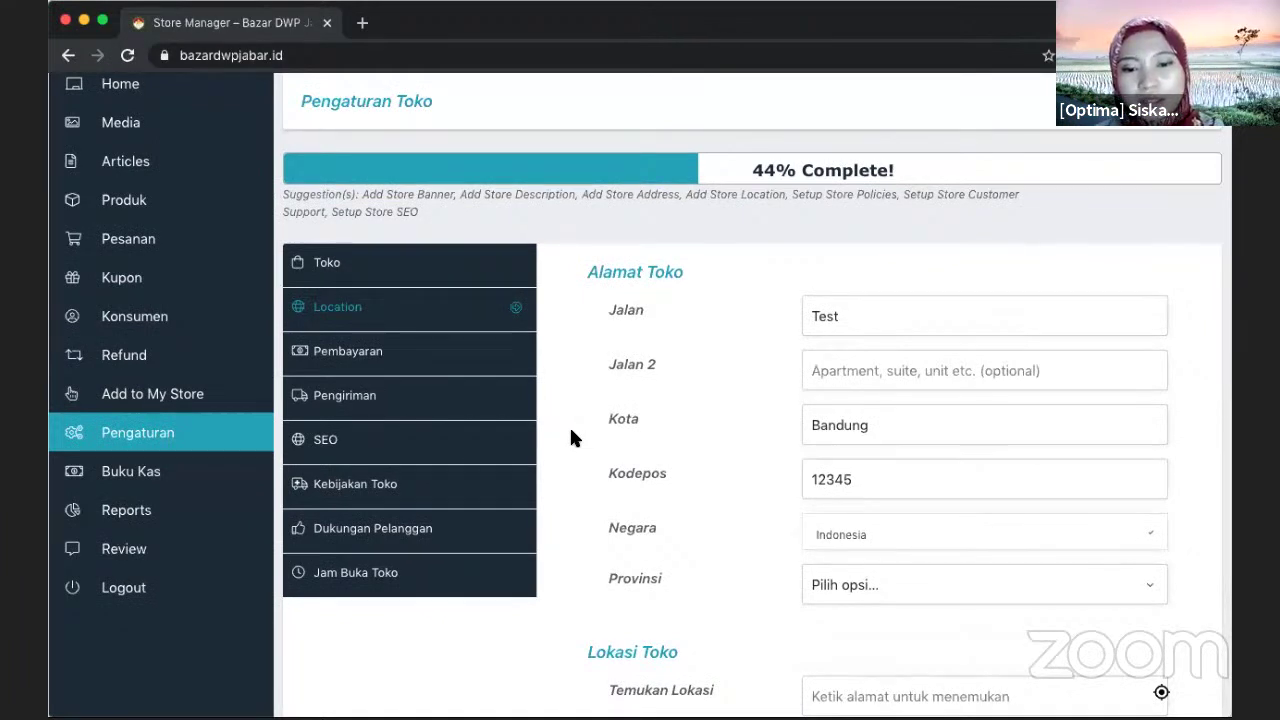
click(491, 362)
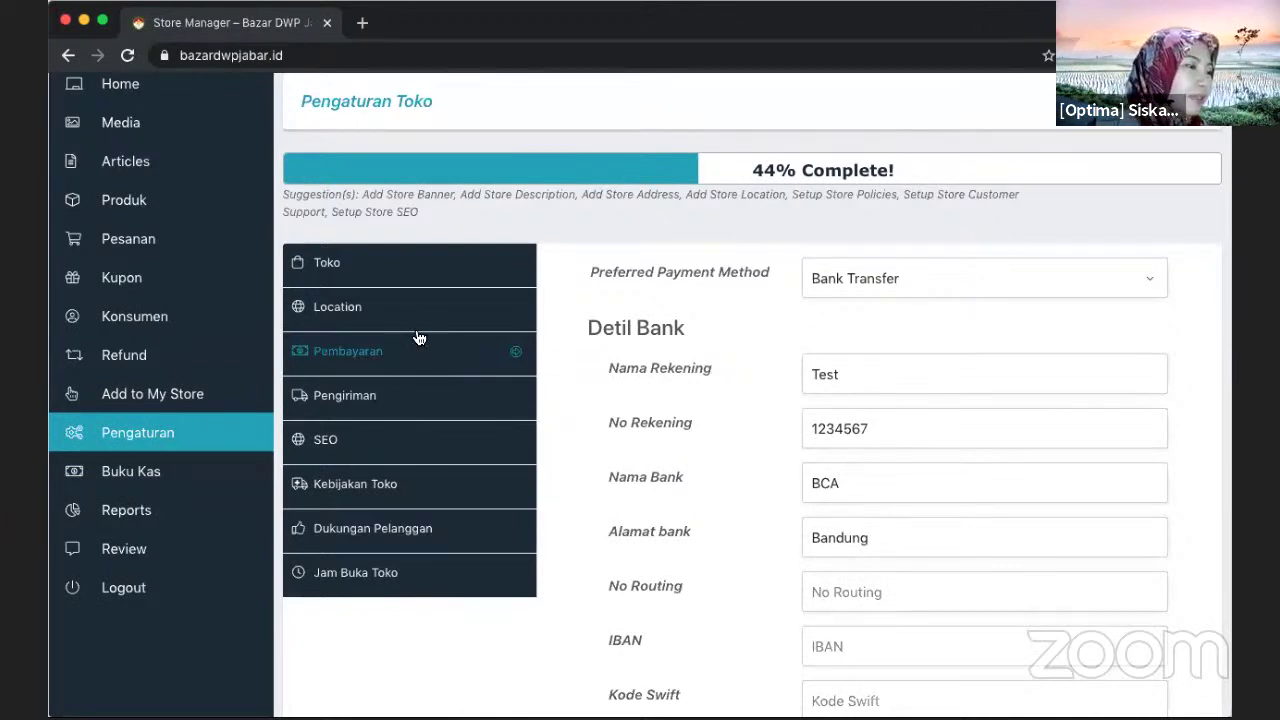
Step: Start adding a simple product titled Baju Batik with a price of Rp 200000 and a discount price of Rp 175000
mouse_move(219, 209)
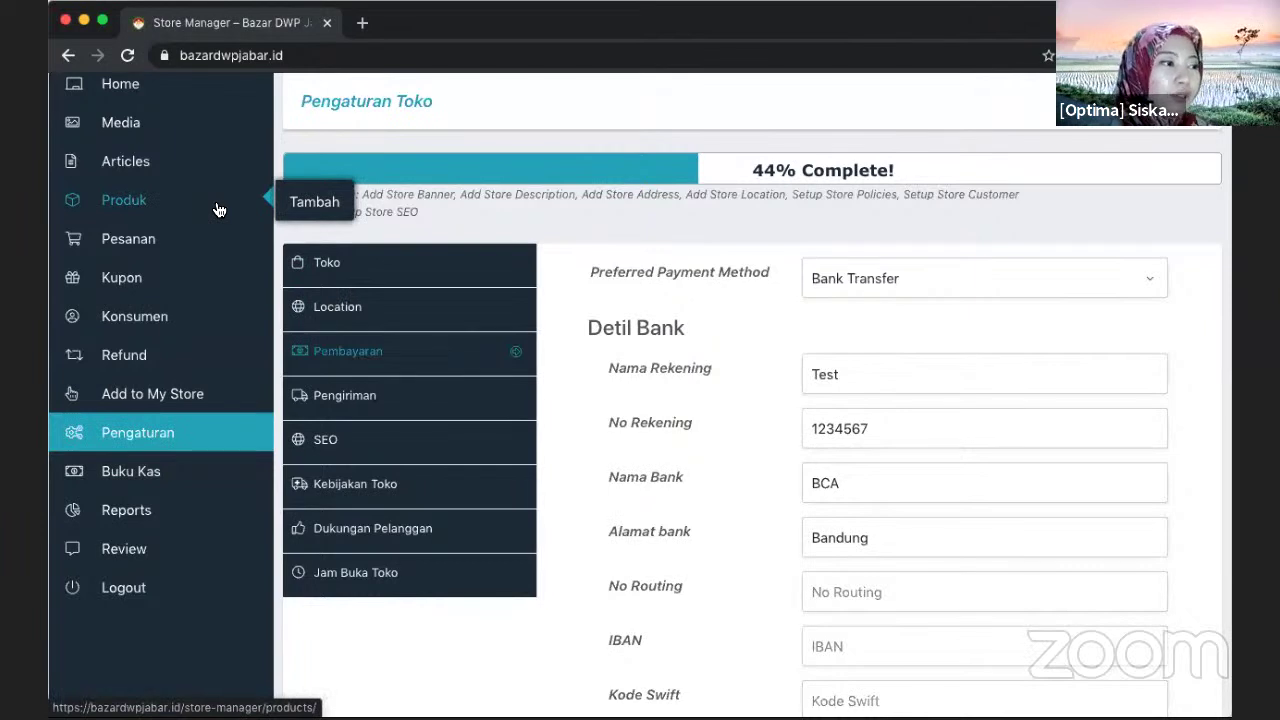
click(297, 206)
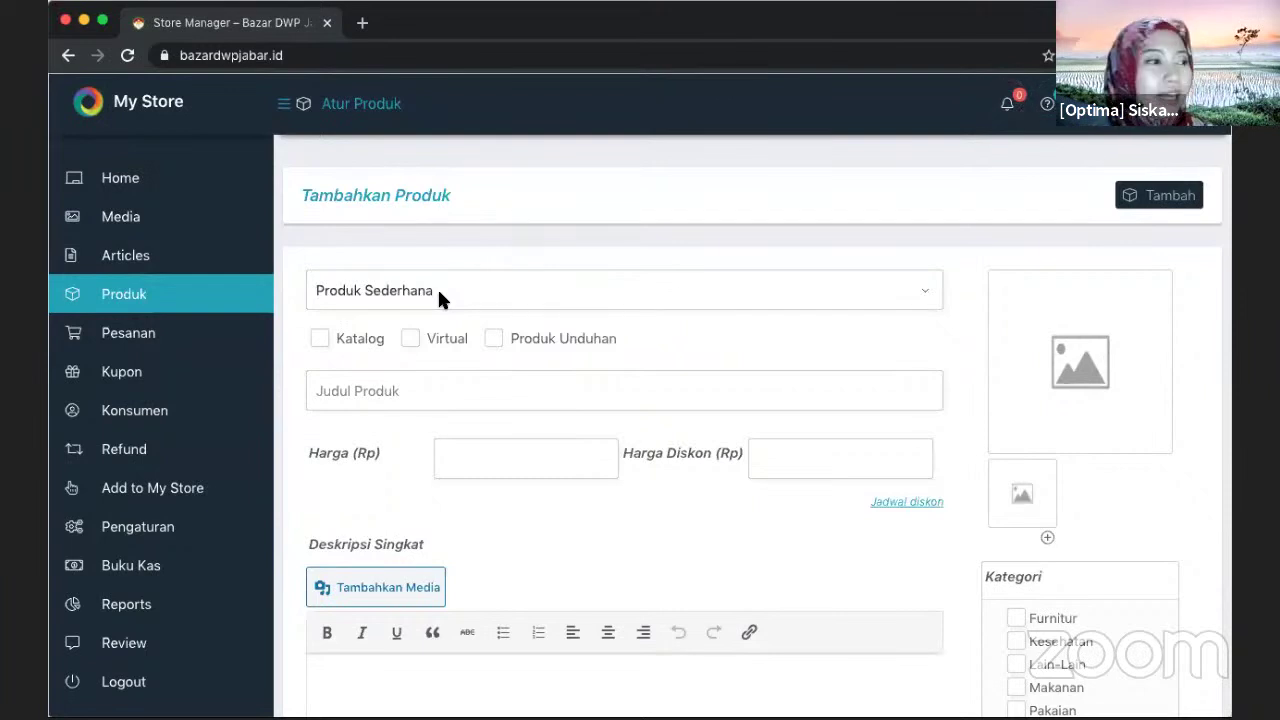
click(504, 397)
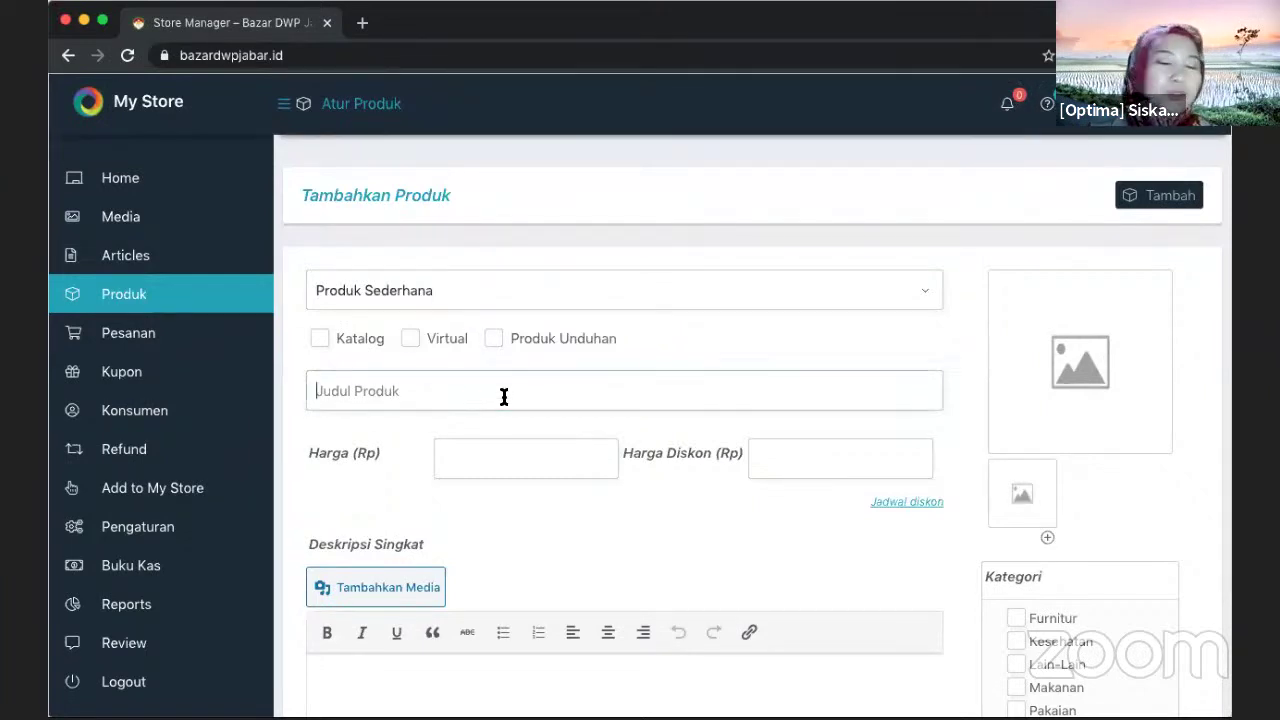
text(Baj)
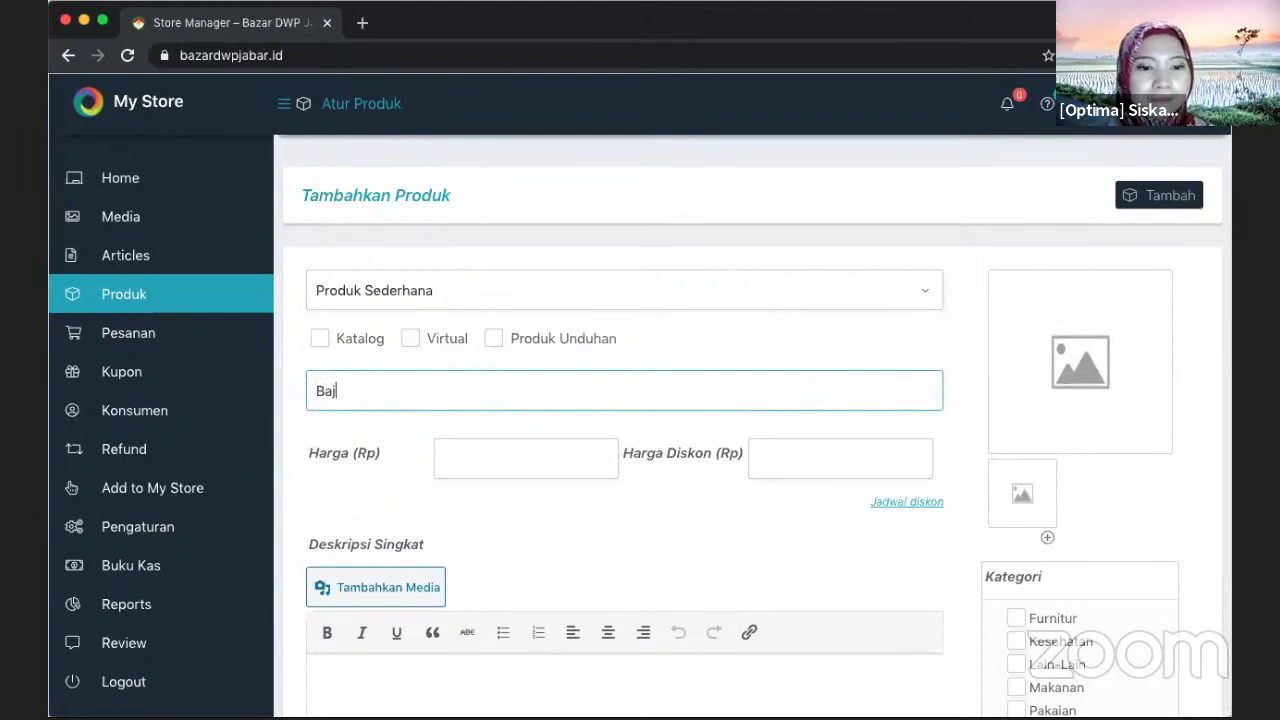
text(u Batik)
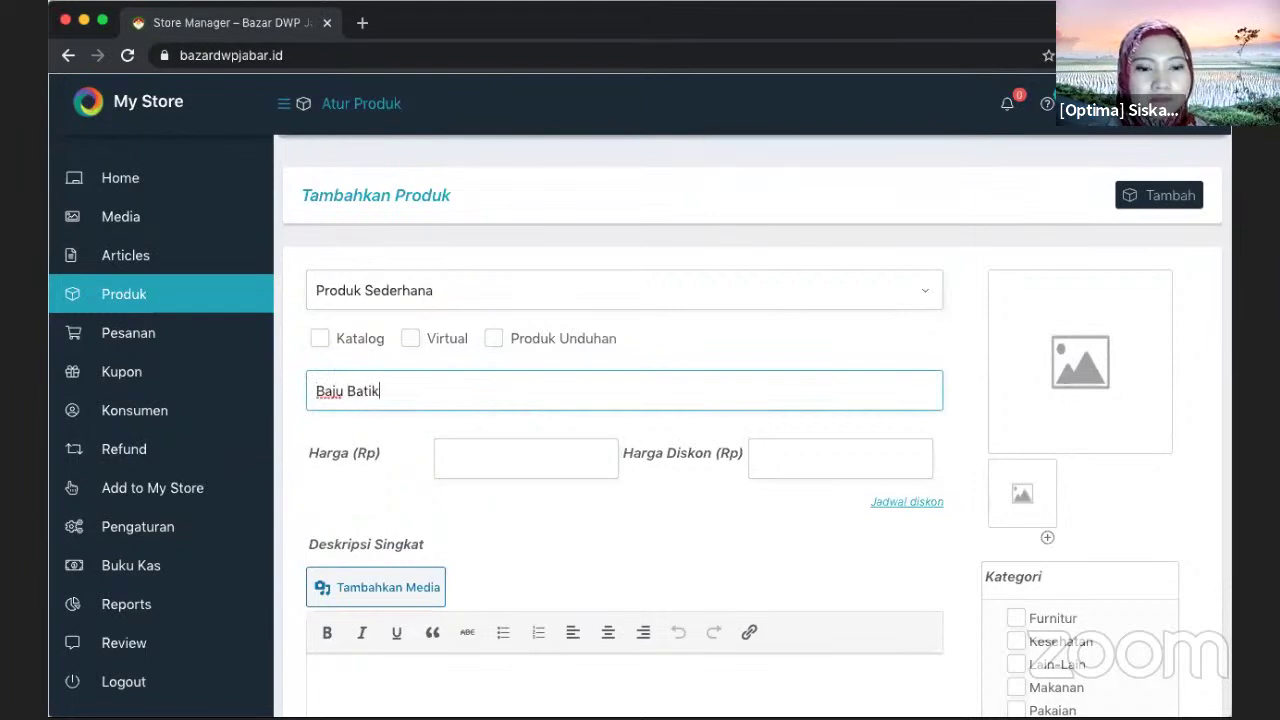
key(Tab)
text(200000)
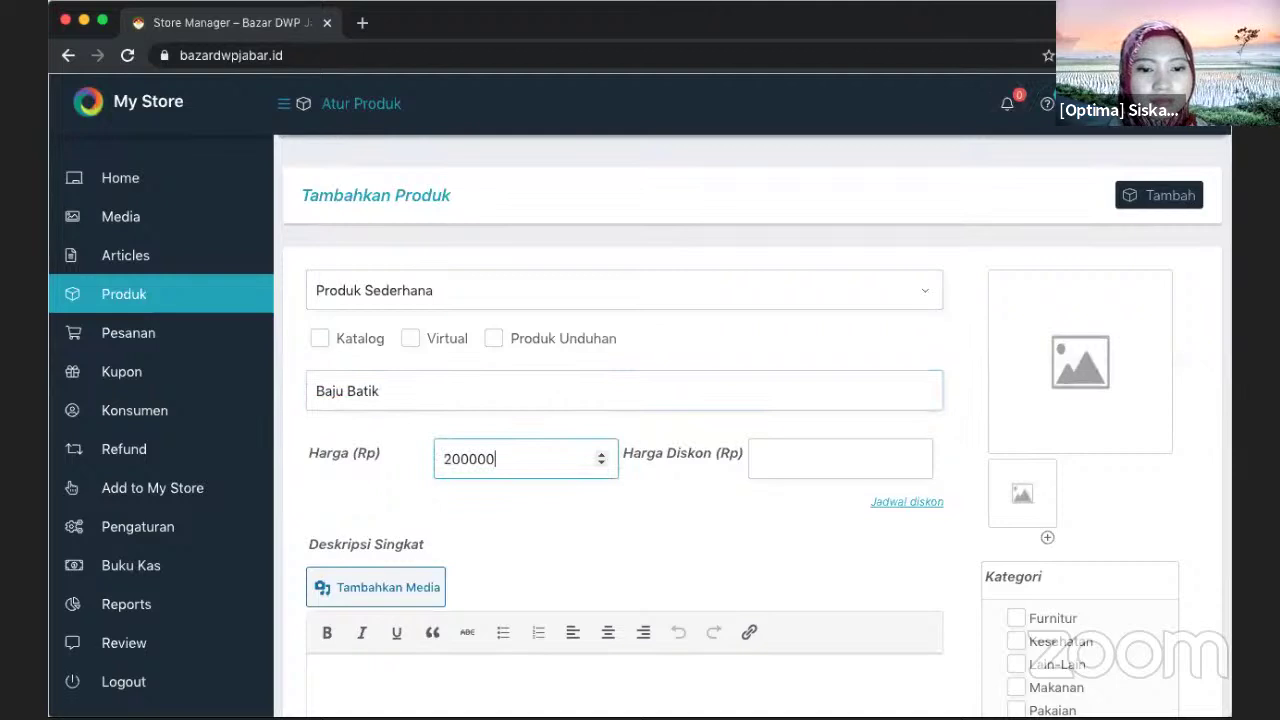
key(Tab)
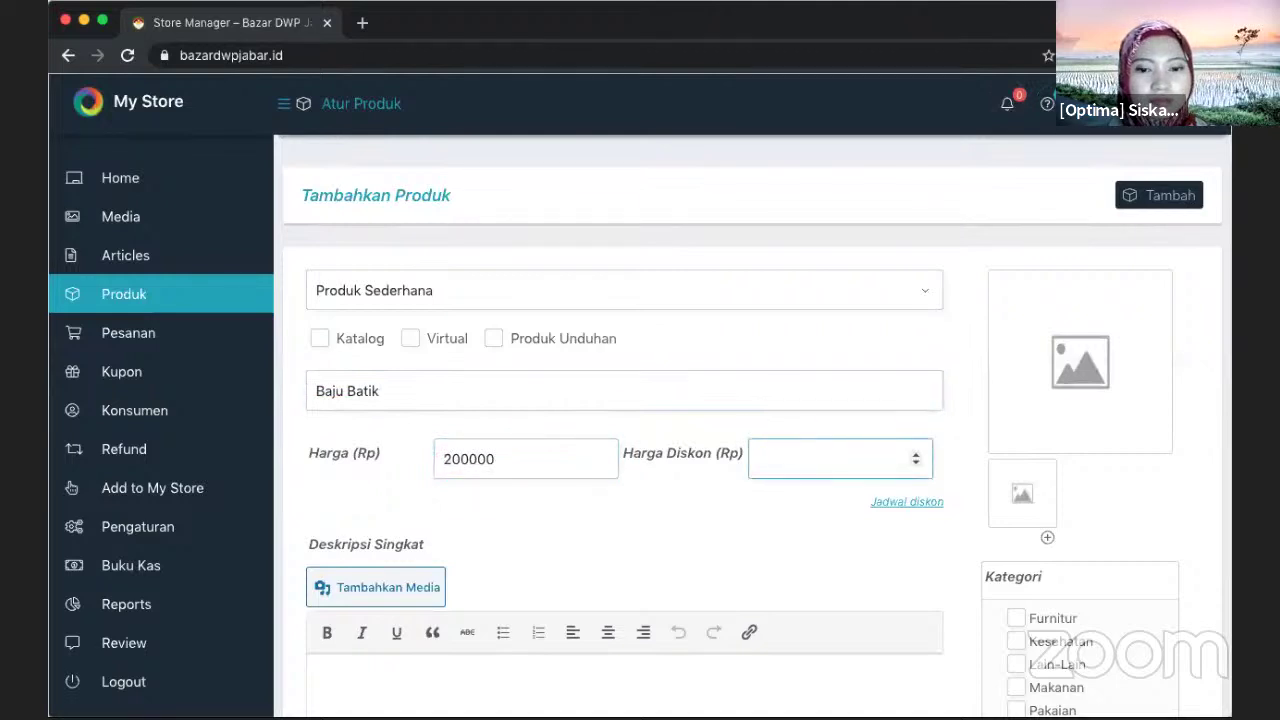
text(175000)
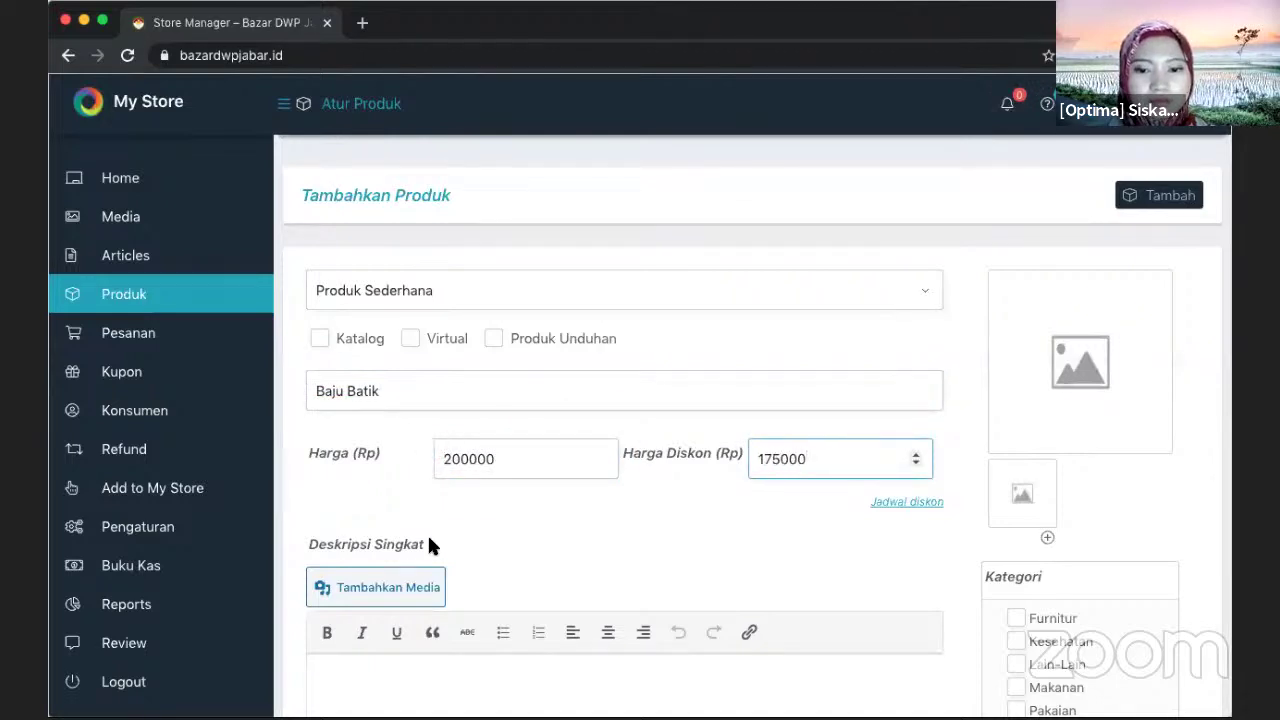
Step: Enter Baju Batik as the product's short description and assign the product to the Pakaian category
click(545, 563)
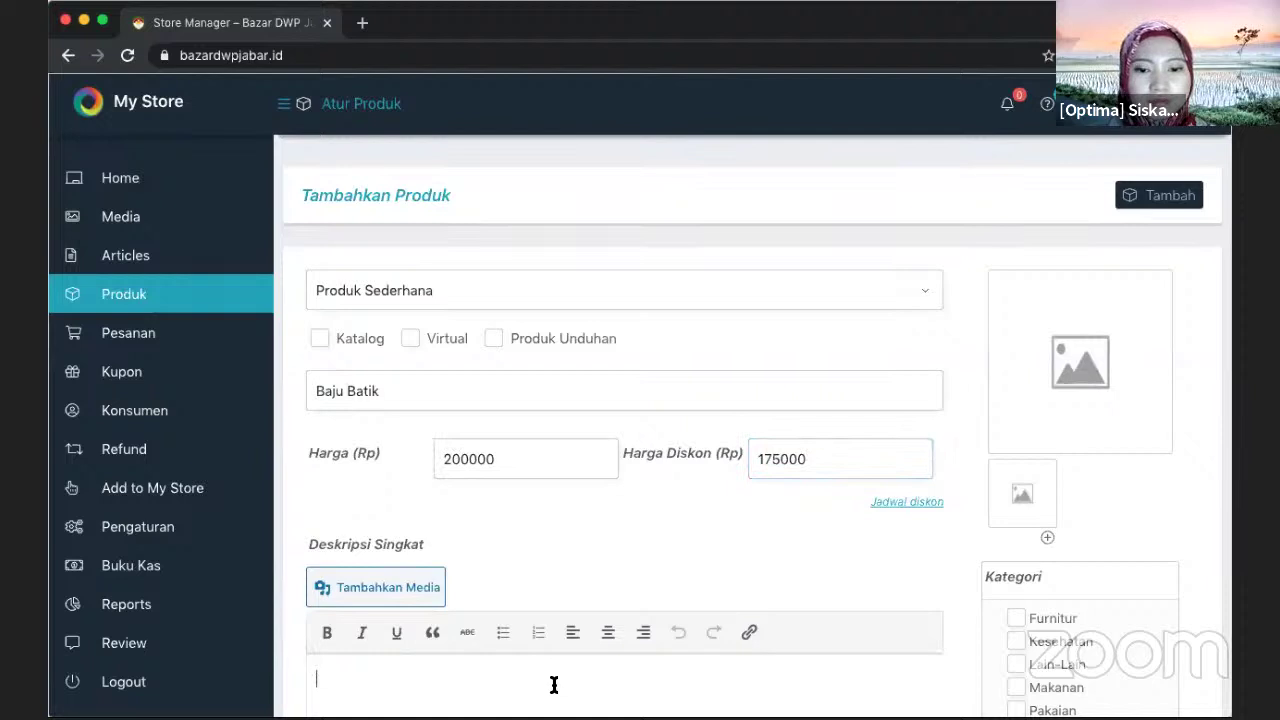
scroll(554, 684, down, 3)
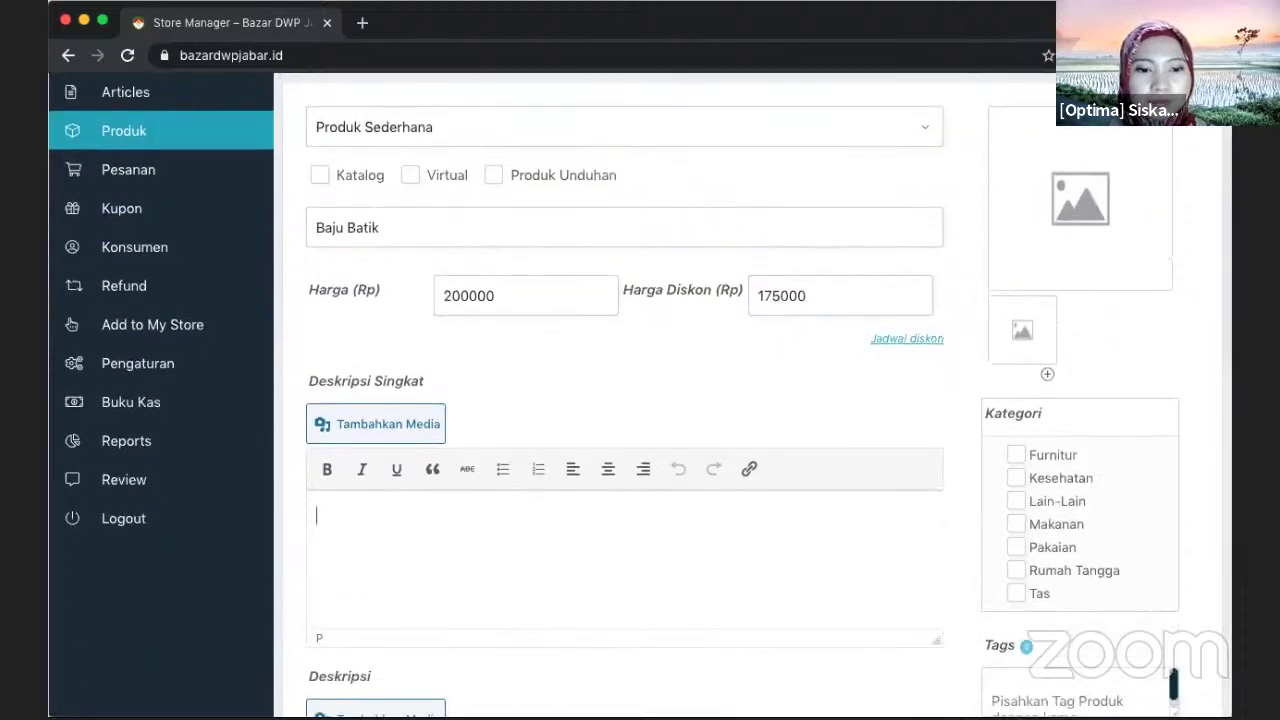
text(Baju Bat)
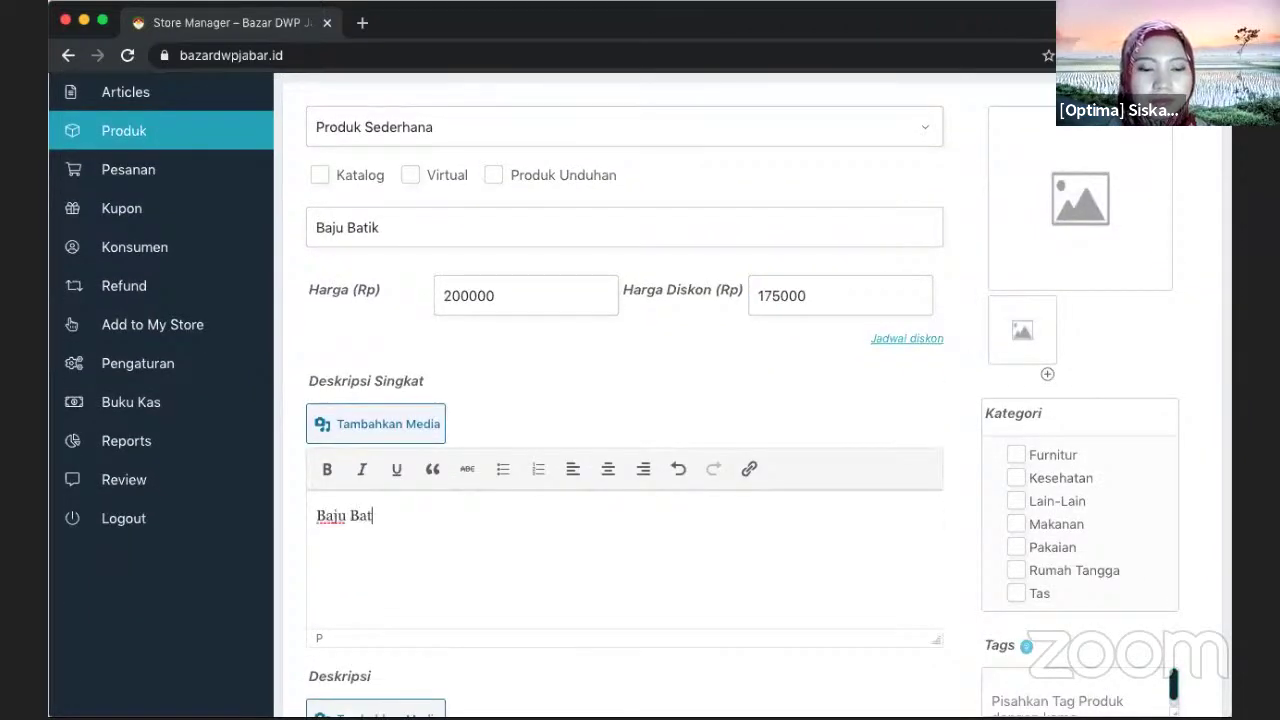
text(ik)
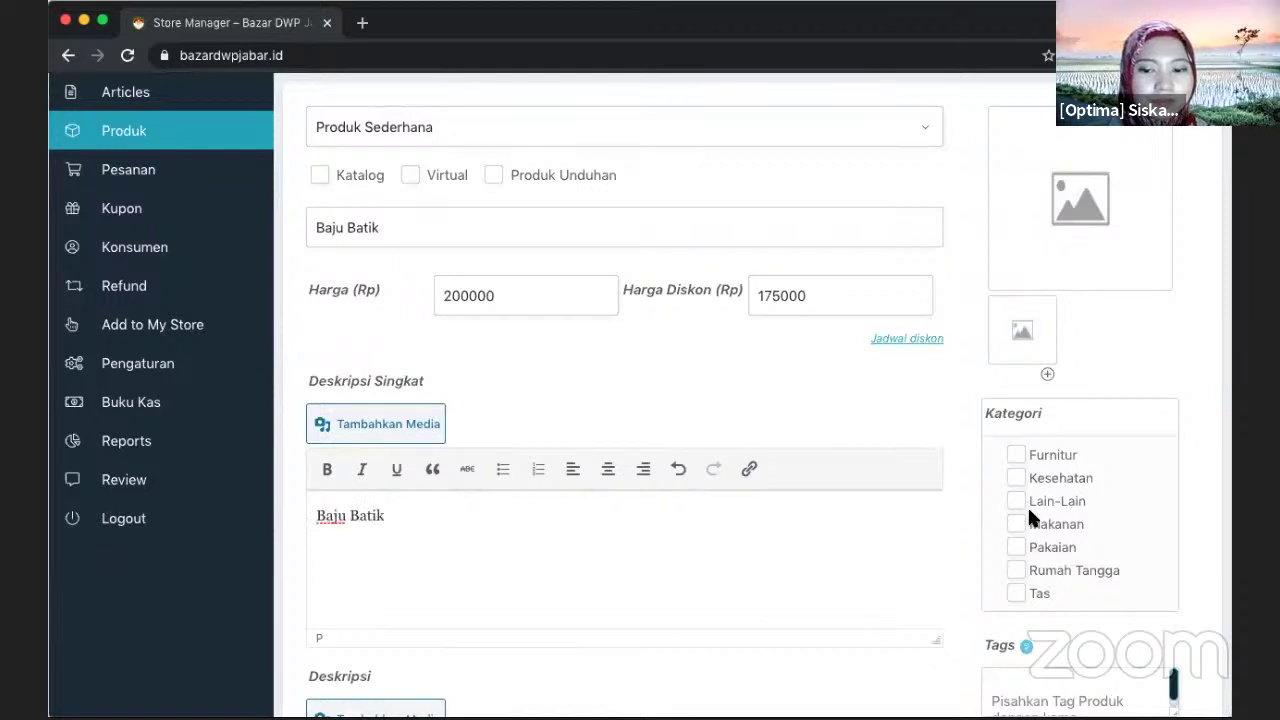
click(1018, 547)
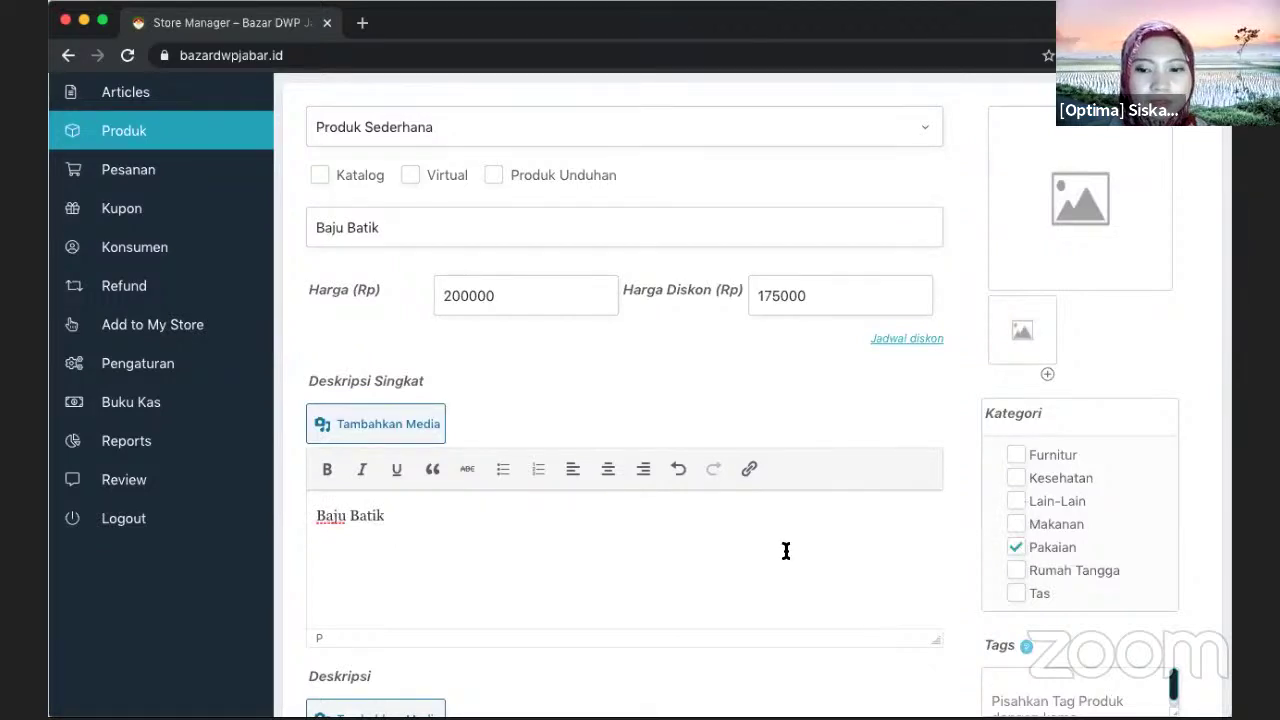
Step: Enter "Baju Batik (deskripsi panjang)" as the product's full description
scroll(786, 551, down, 5)
click(686, 580)
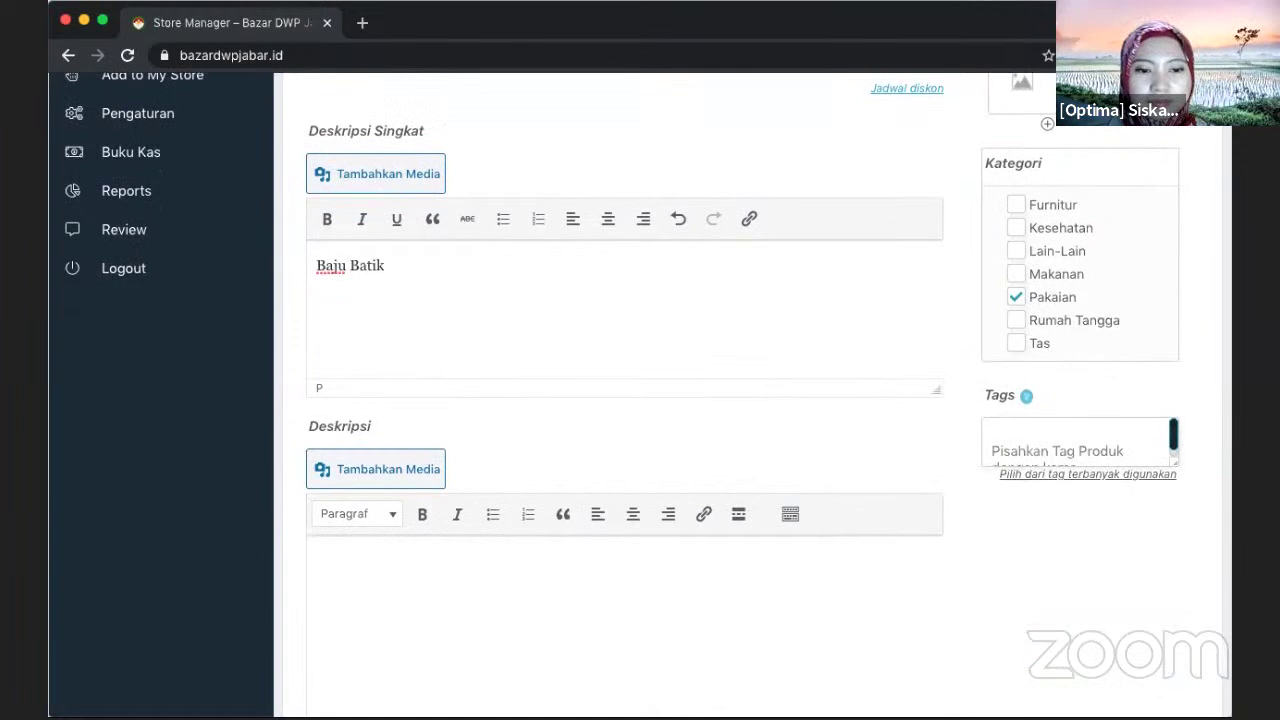
text(Baju Ba)
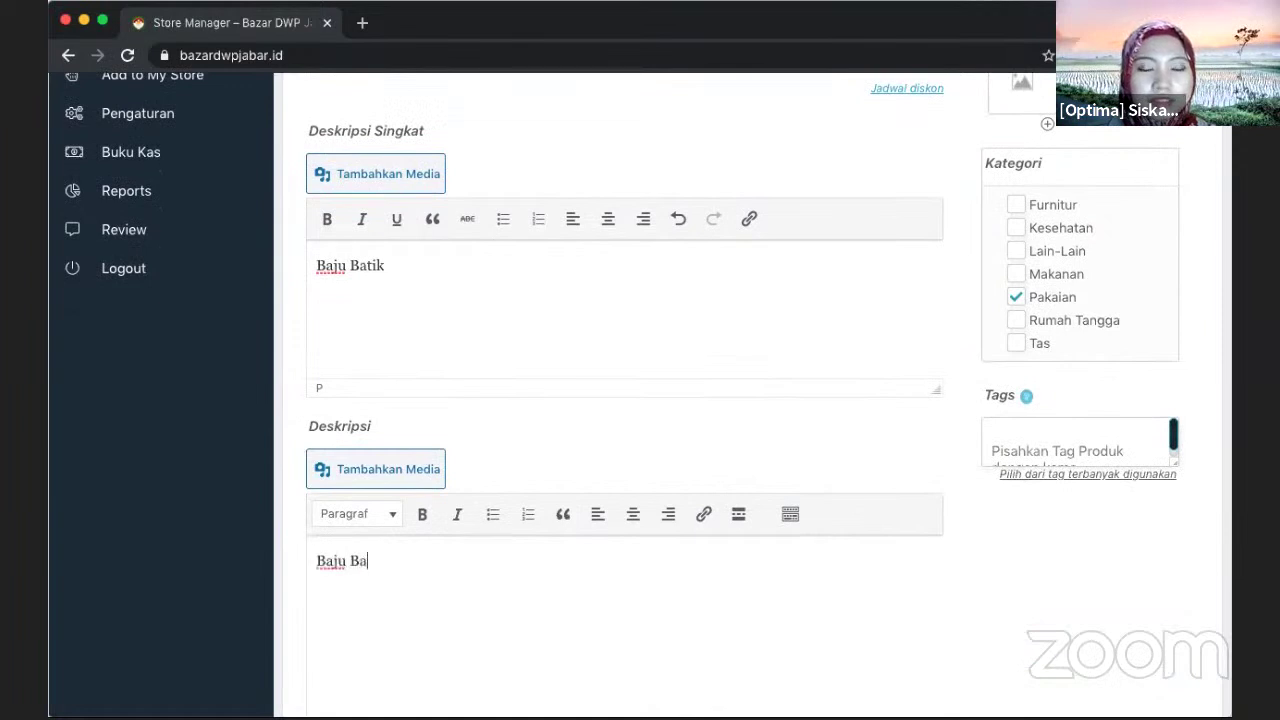
text(tik)
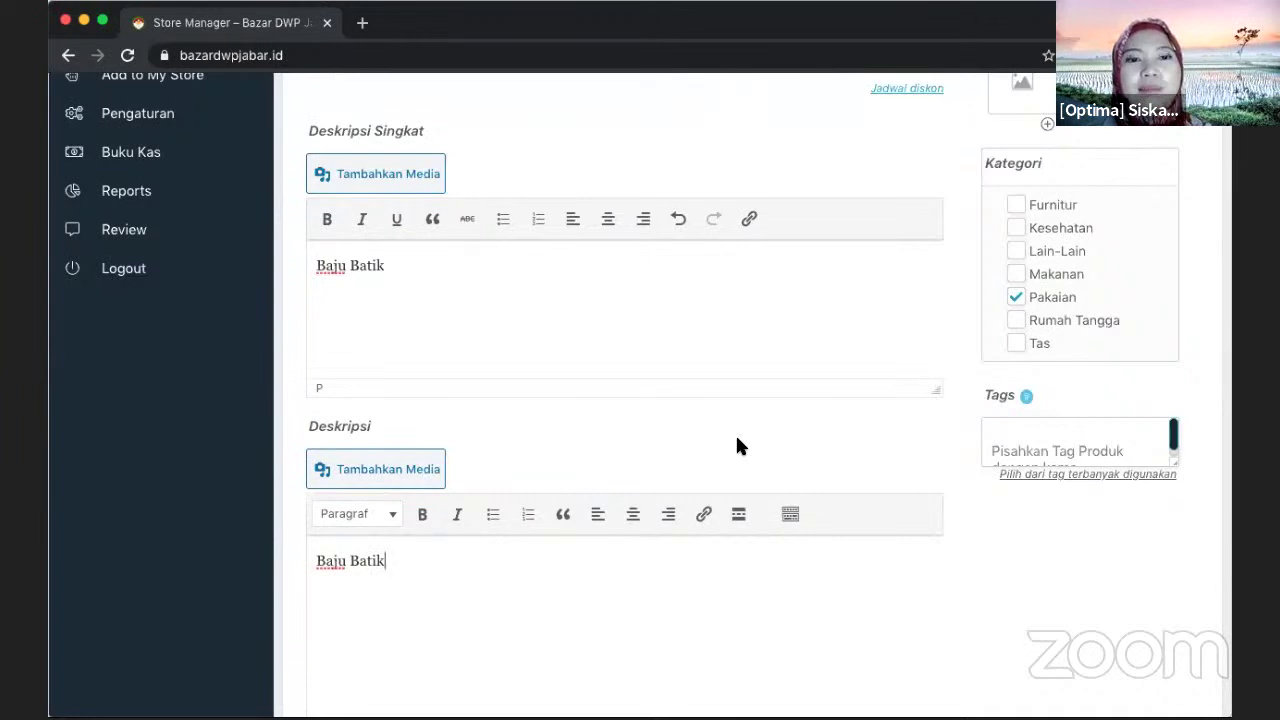
scroll(737, 445, down, 3)
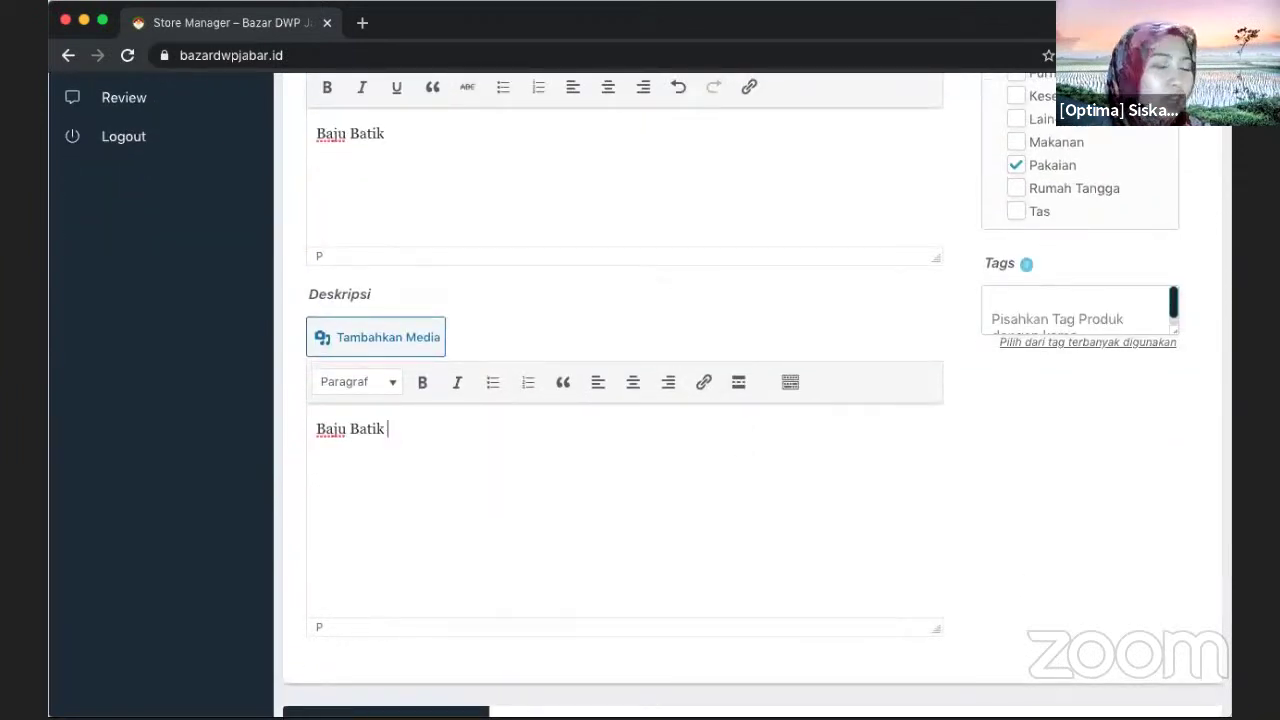
text((deskr)
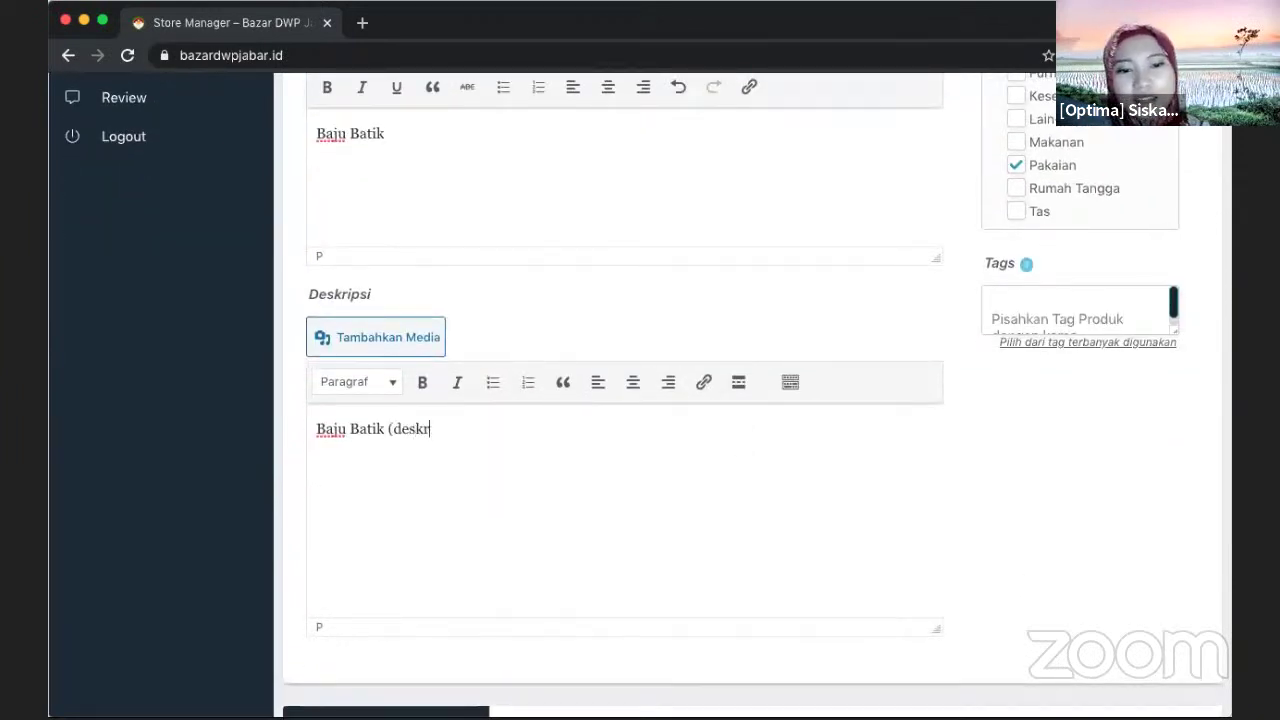
text(ipsi panjan)
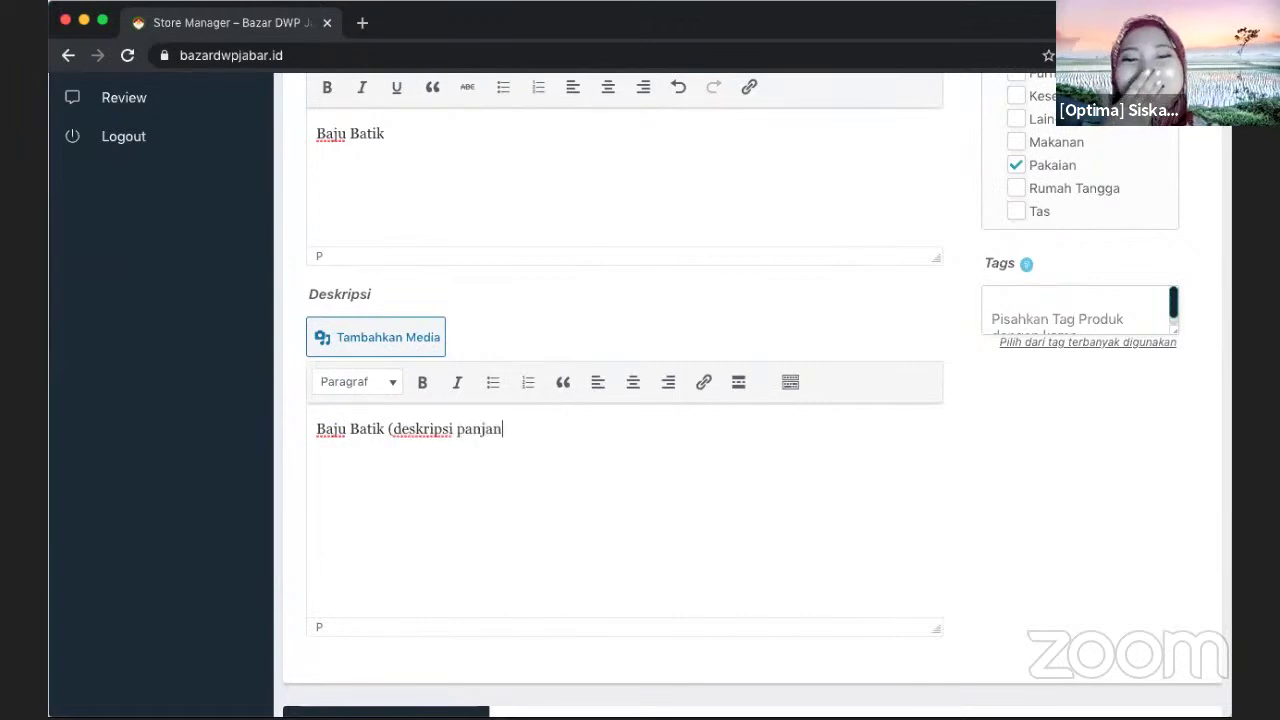
text(g))
Step: Enable stock quantity management in the product's inventory settings and set the stock quantity to 20
scroll(722, 462, down, 2)
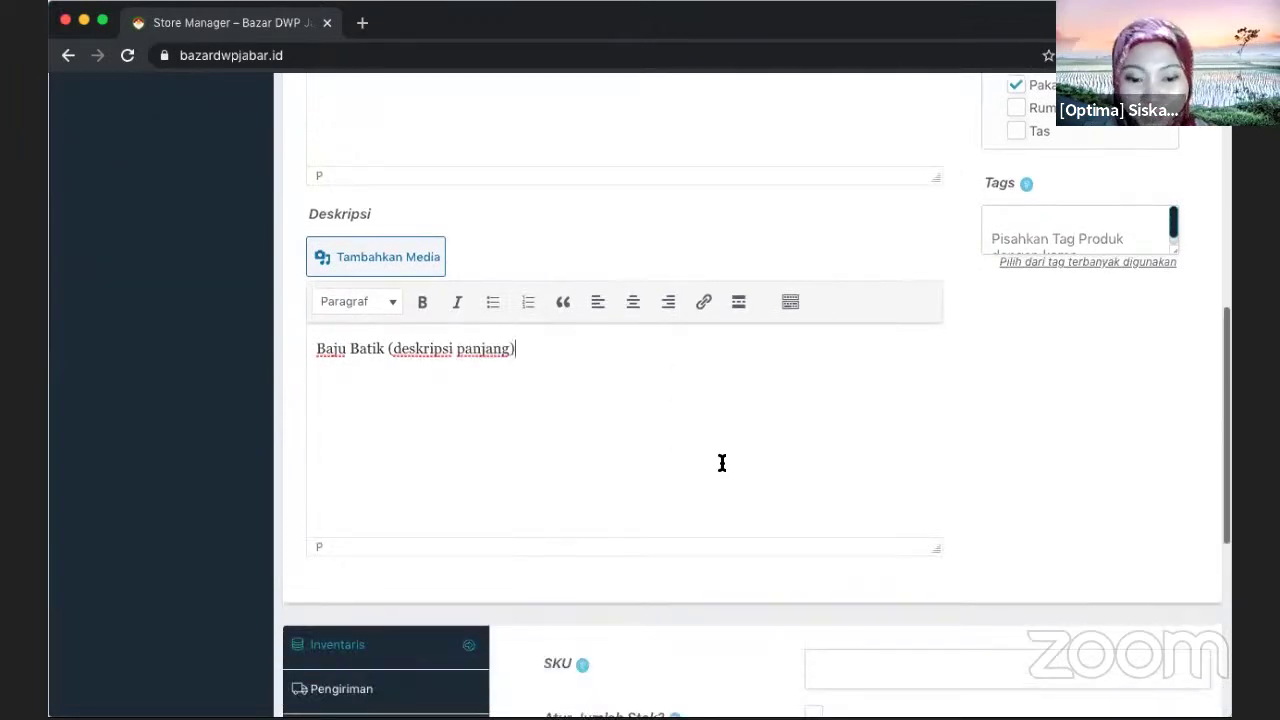
scroll(722, 462, down, 2)
scroll(771, 517, down, 3)
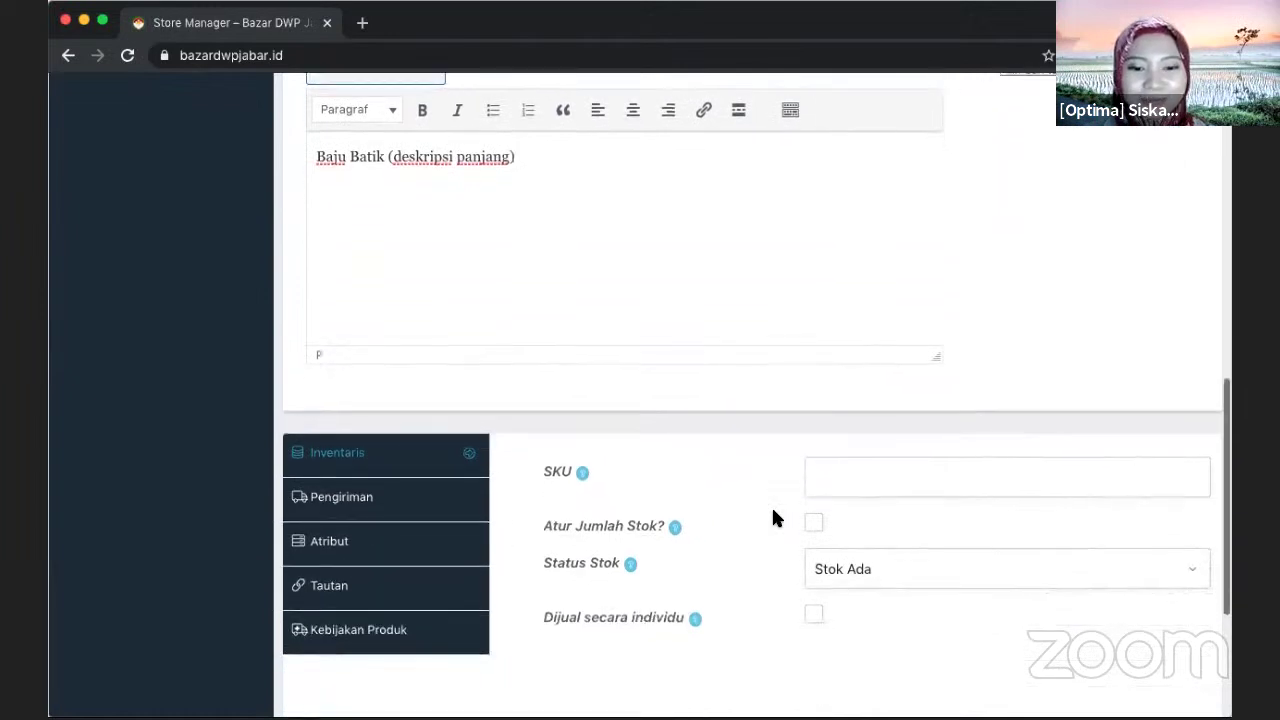
click(816, 505)
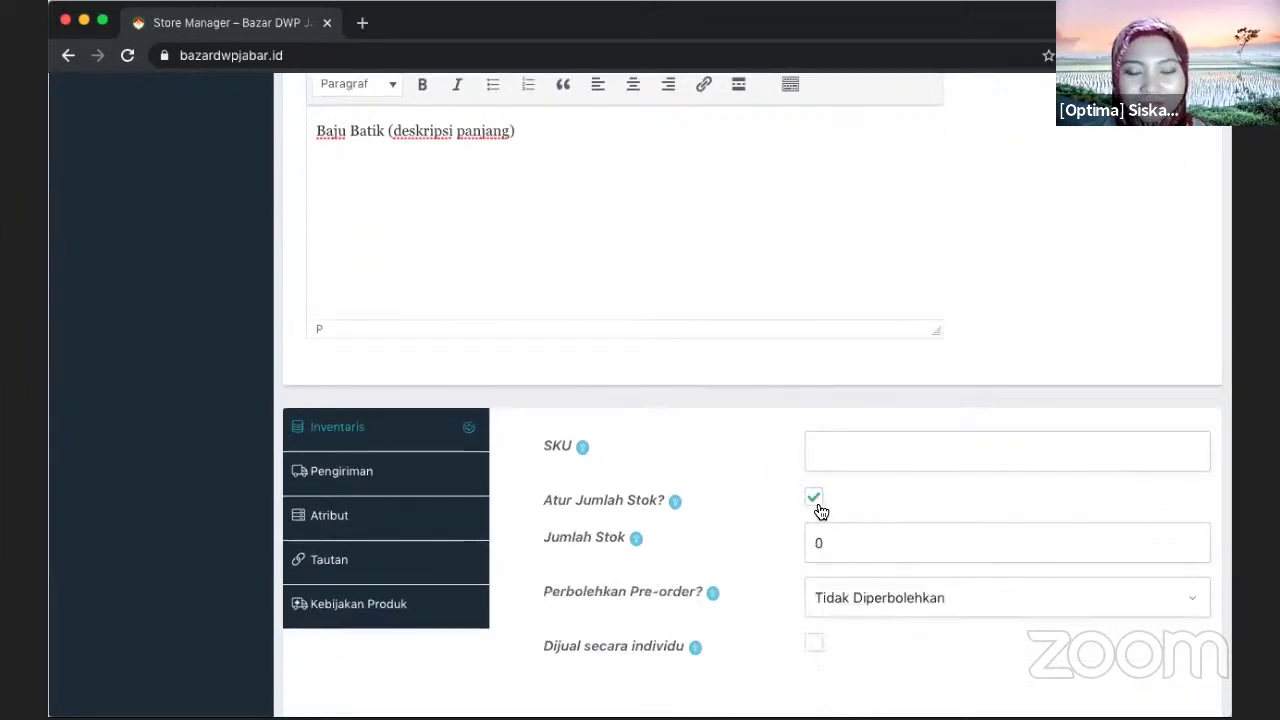
click(866, 552)
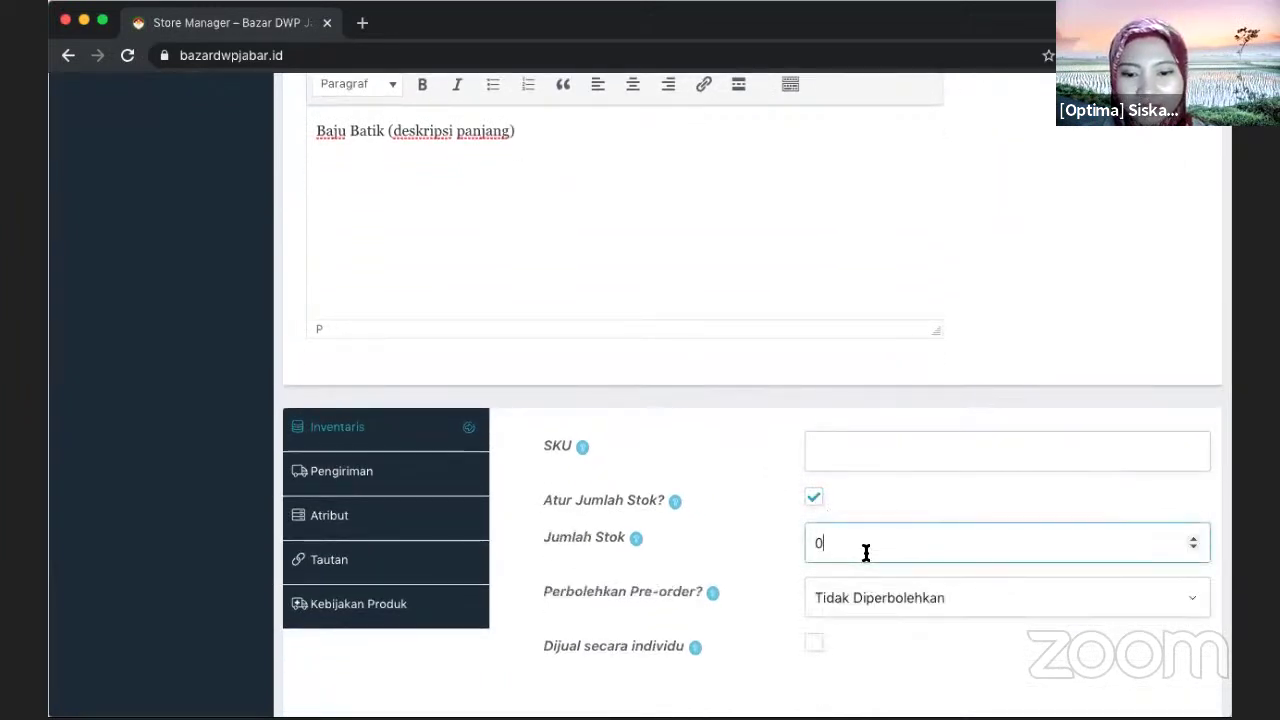
key(BackSpace)
text(20)
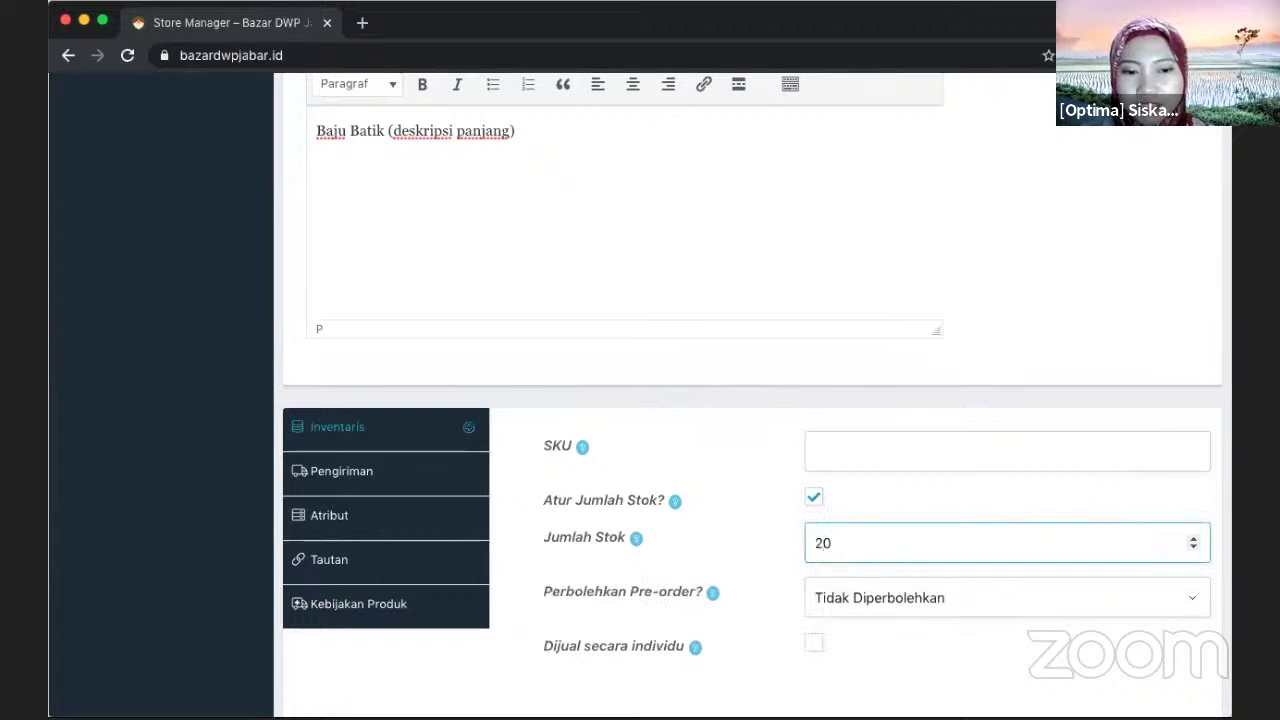
Step: Set the product's shipping weight to 0.5 kg and its dimensions to 20 × 20 × 5 cm
scroll(839, 633, down, 1)
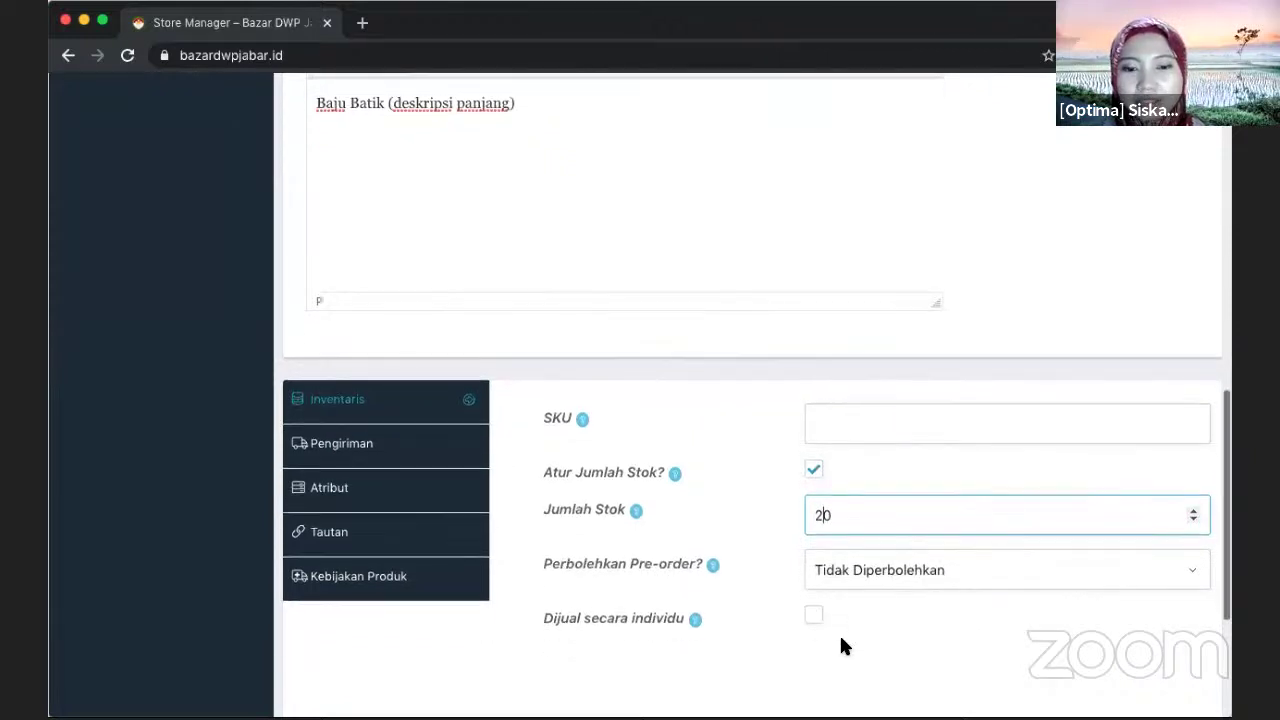
click(446, 448)
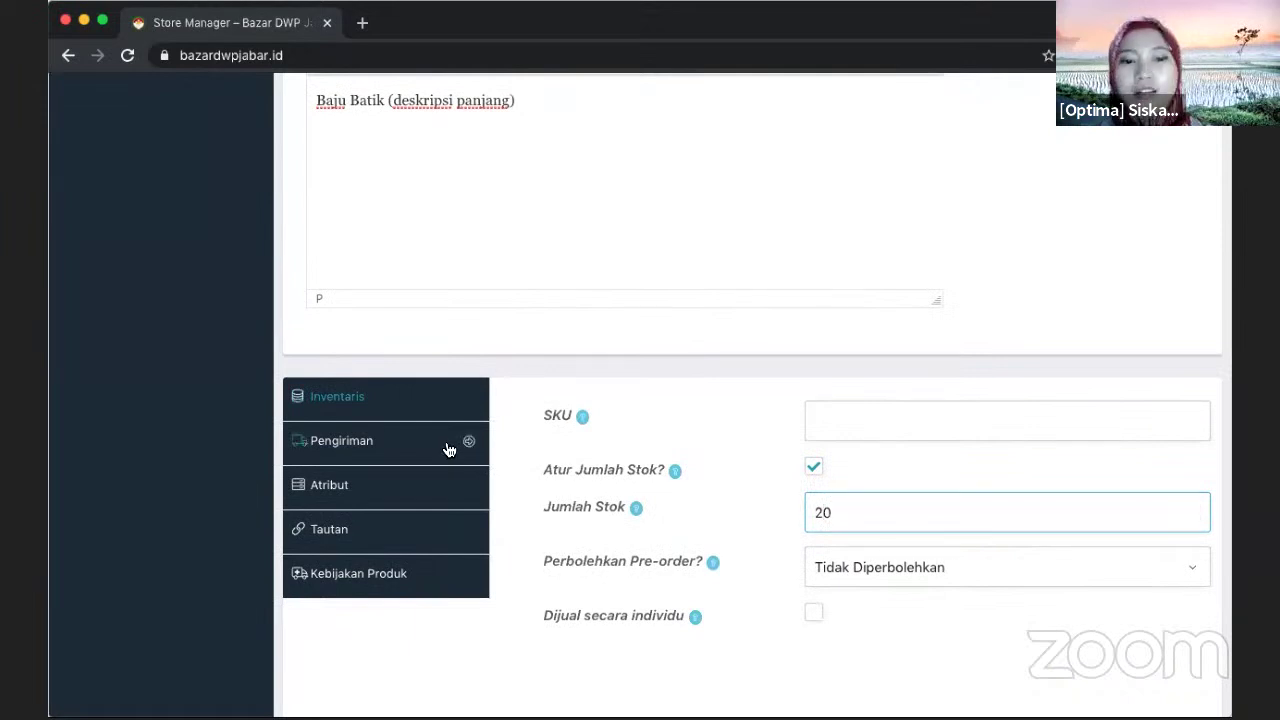
click(860, 419)
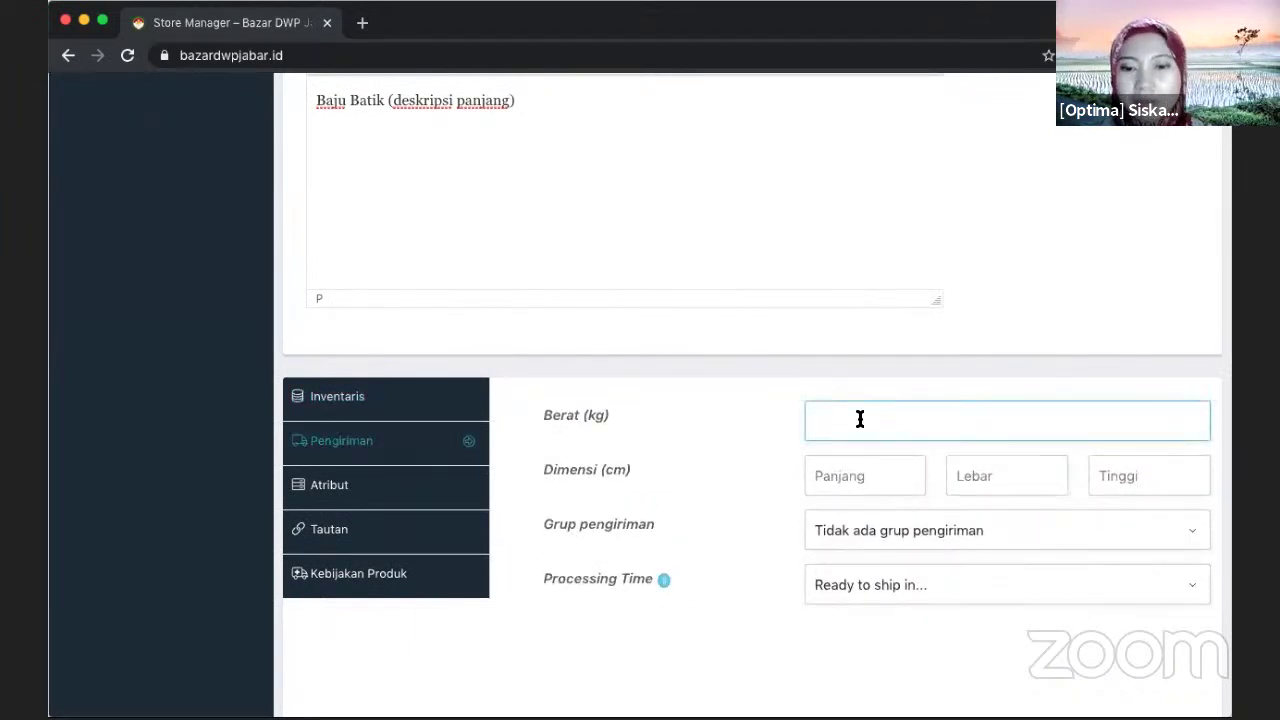
text(0.5)
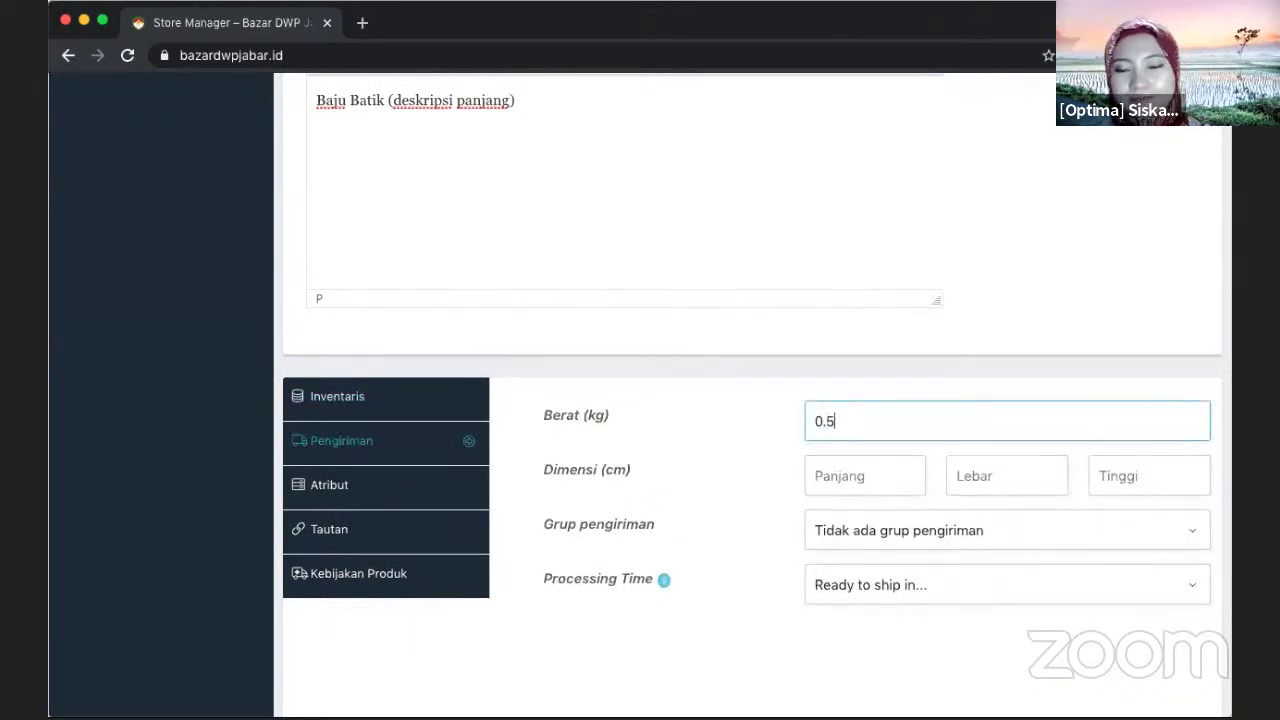
click(864, 476)
text(20)
key(Tab)
text(20)
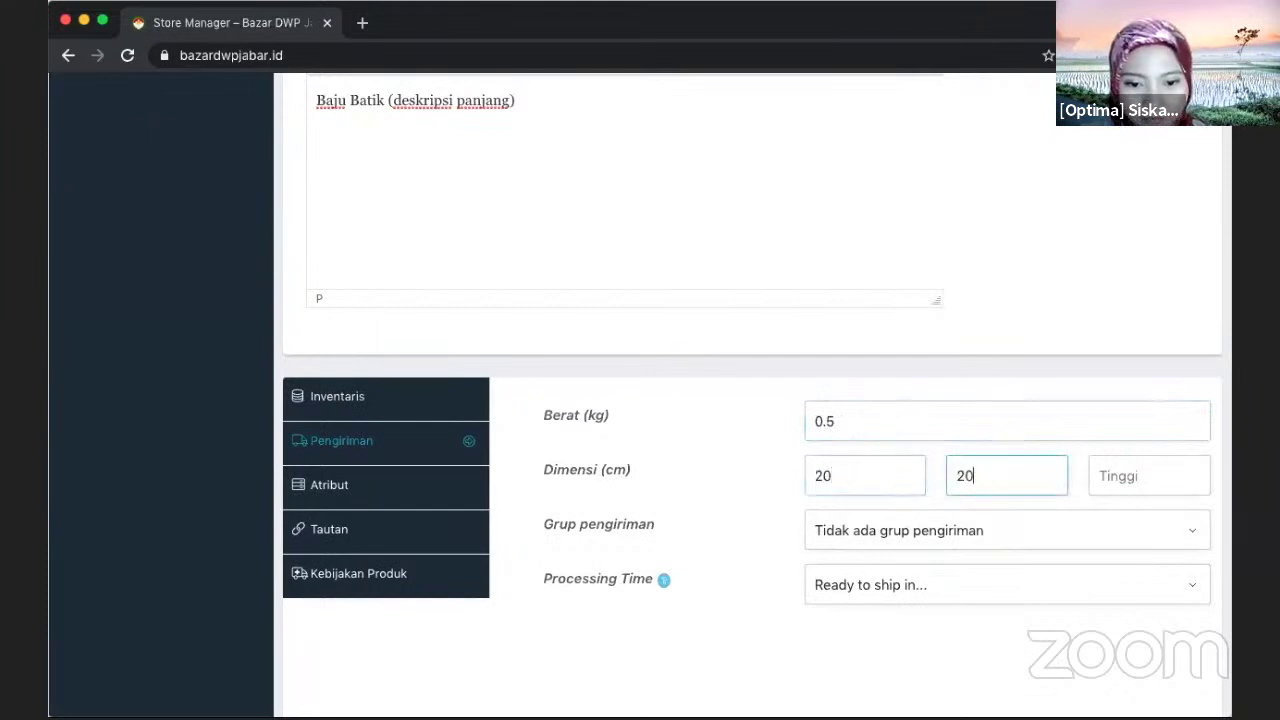
key(Tab)
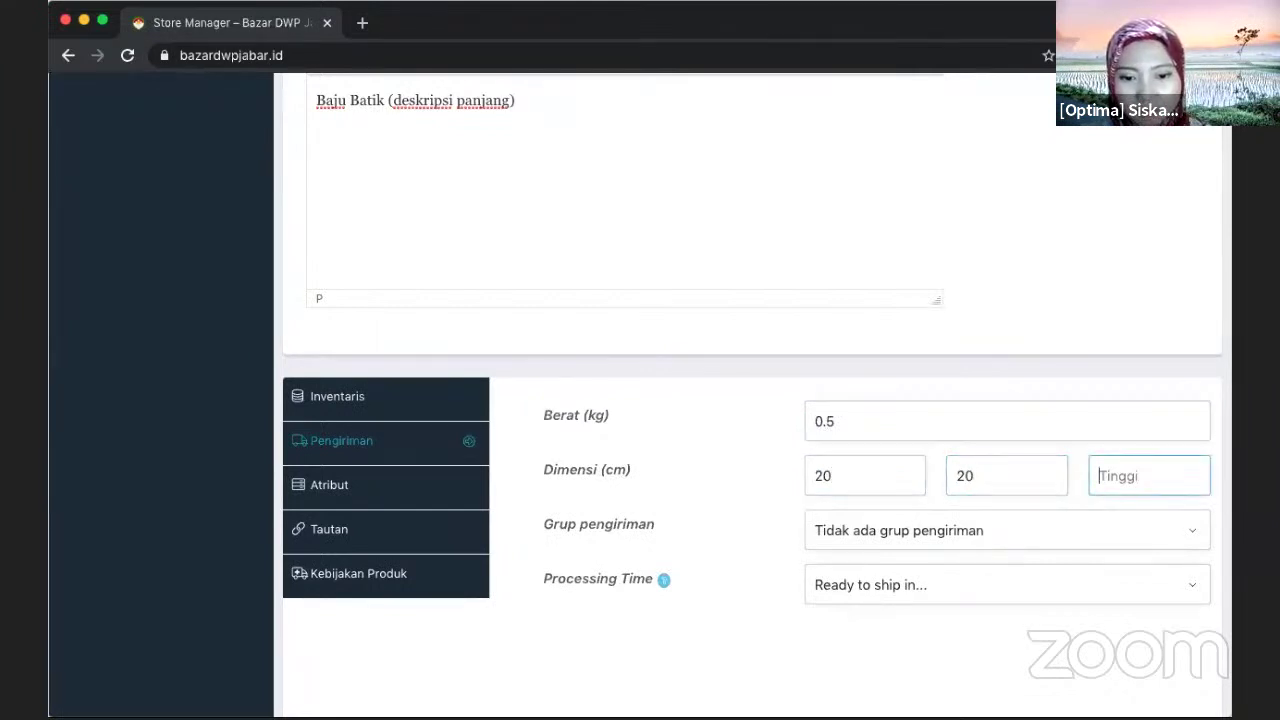
text(5)
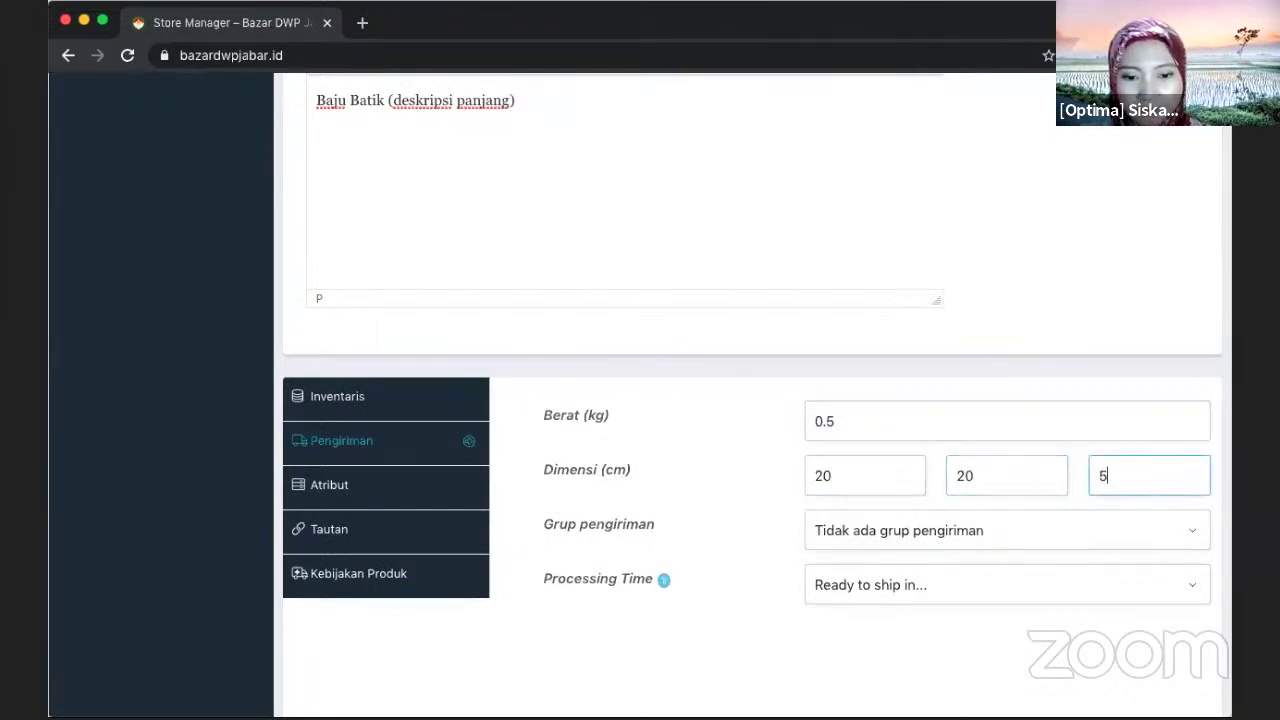
click(725, 641)
Step: Set the product's processing time to 1-2 business days and submit the product for publishing
click(848, 580)
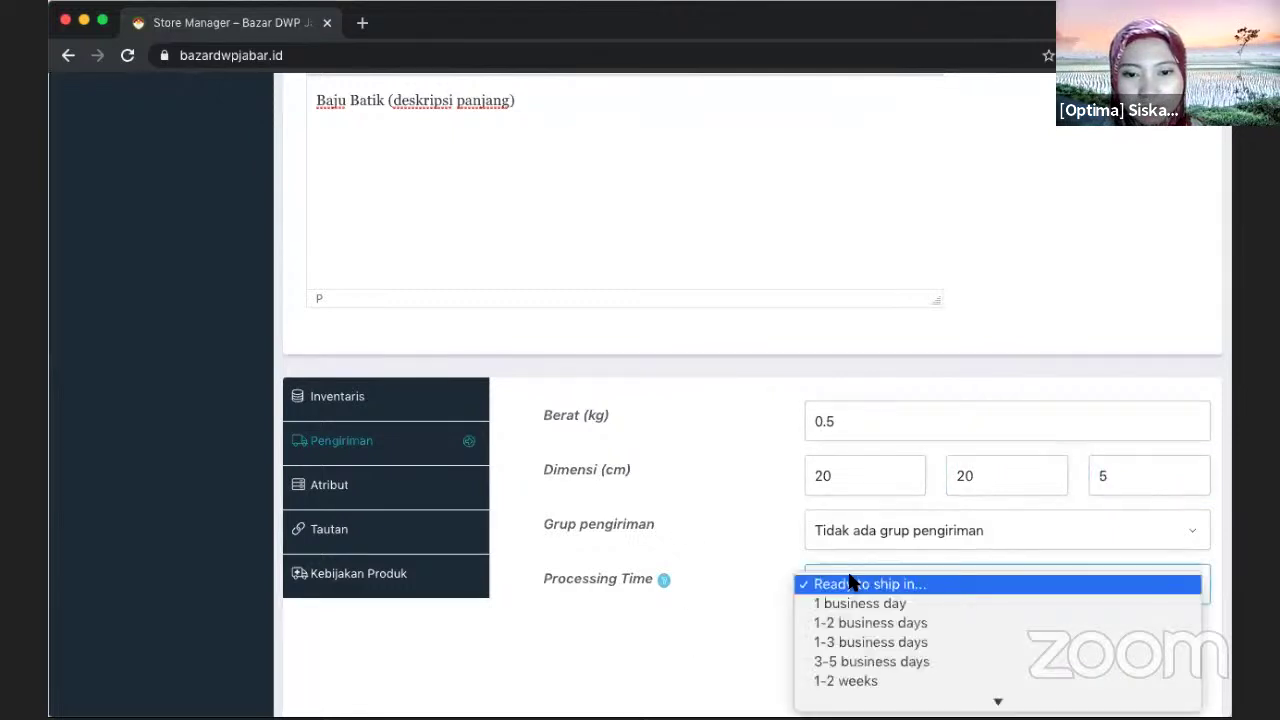
click(848, 620)
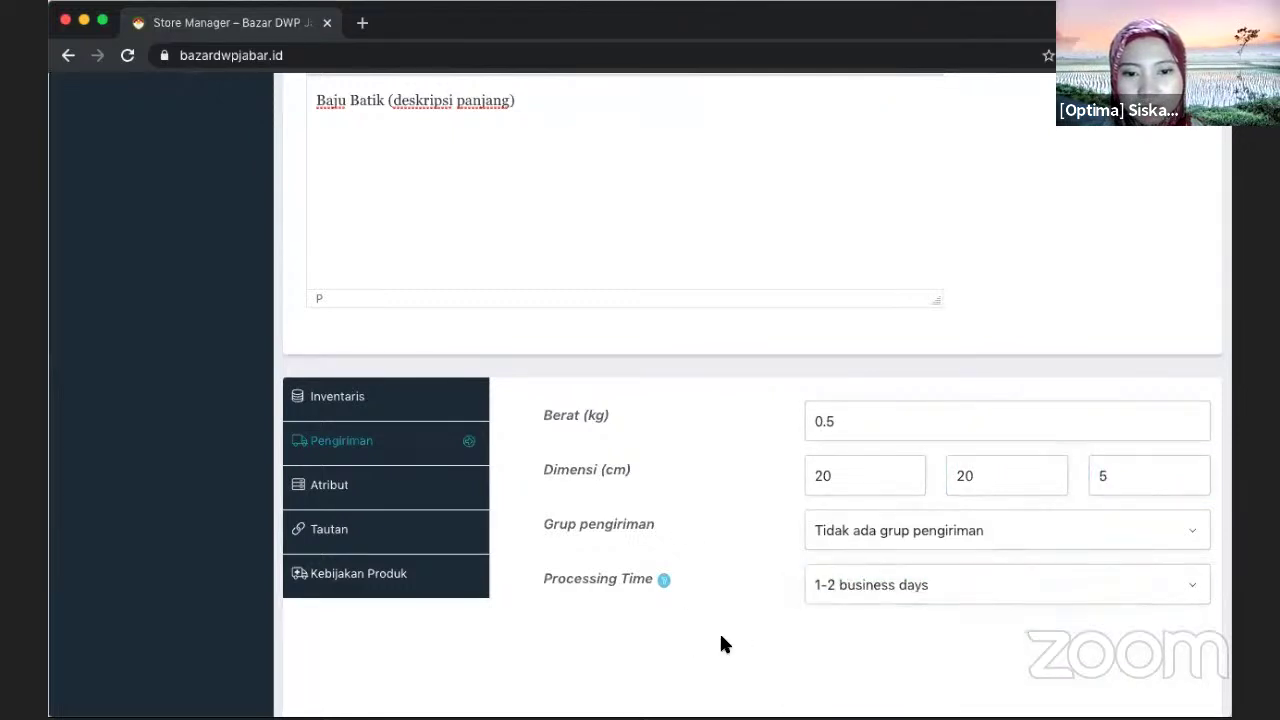
scroll(723, 643, down, 3)
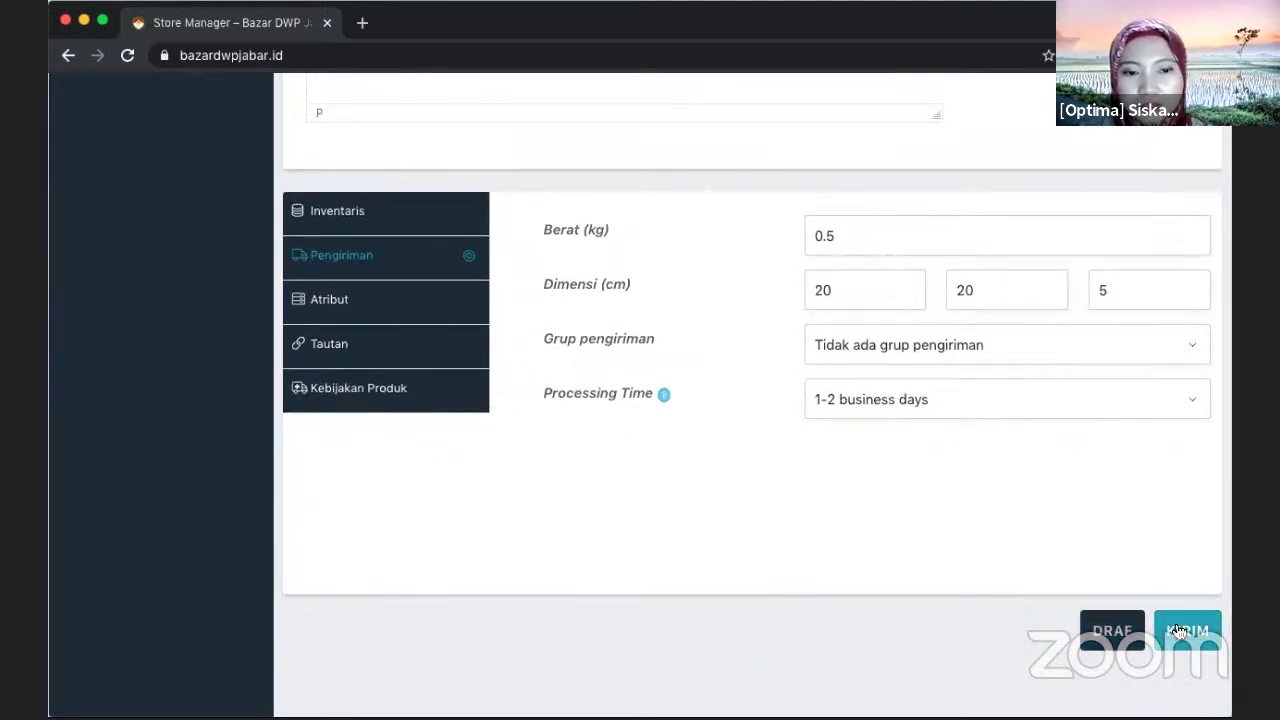
click(1180, 632)
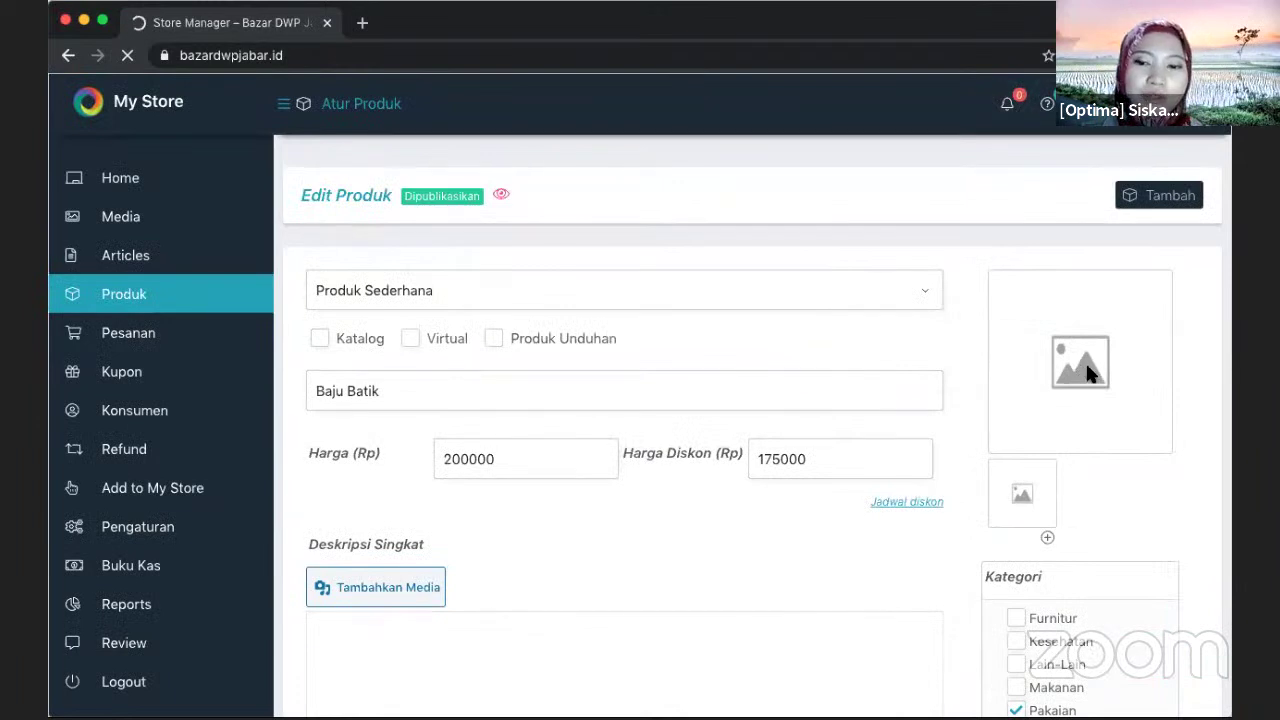
Step: Upload kemeja-batik.jpg from the demo folder as the main product image and submit the product again
click(1085, 368)
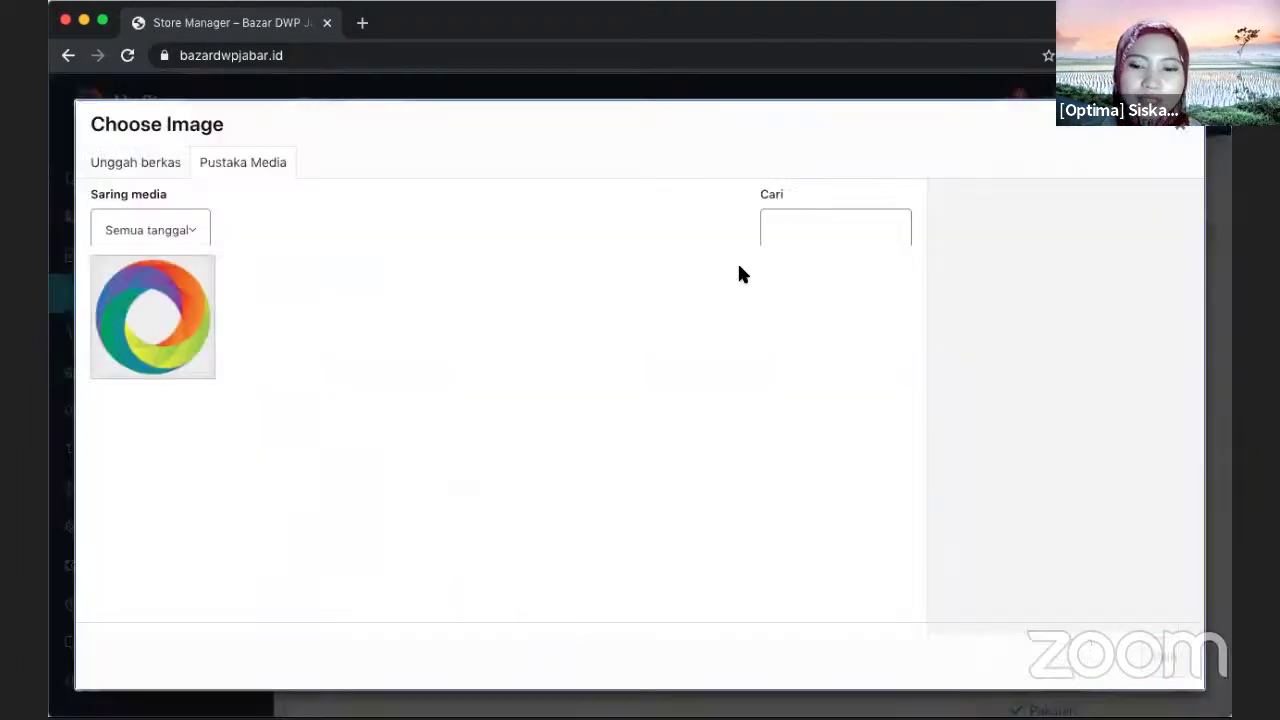
click(146, 166)
click(614, 417)
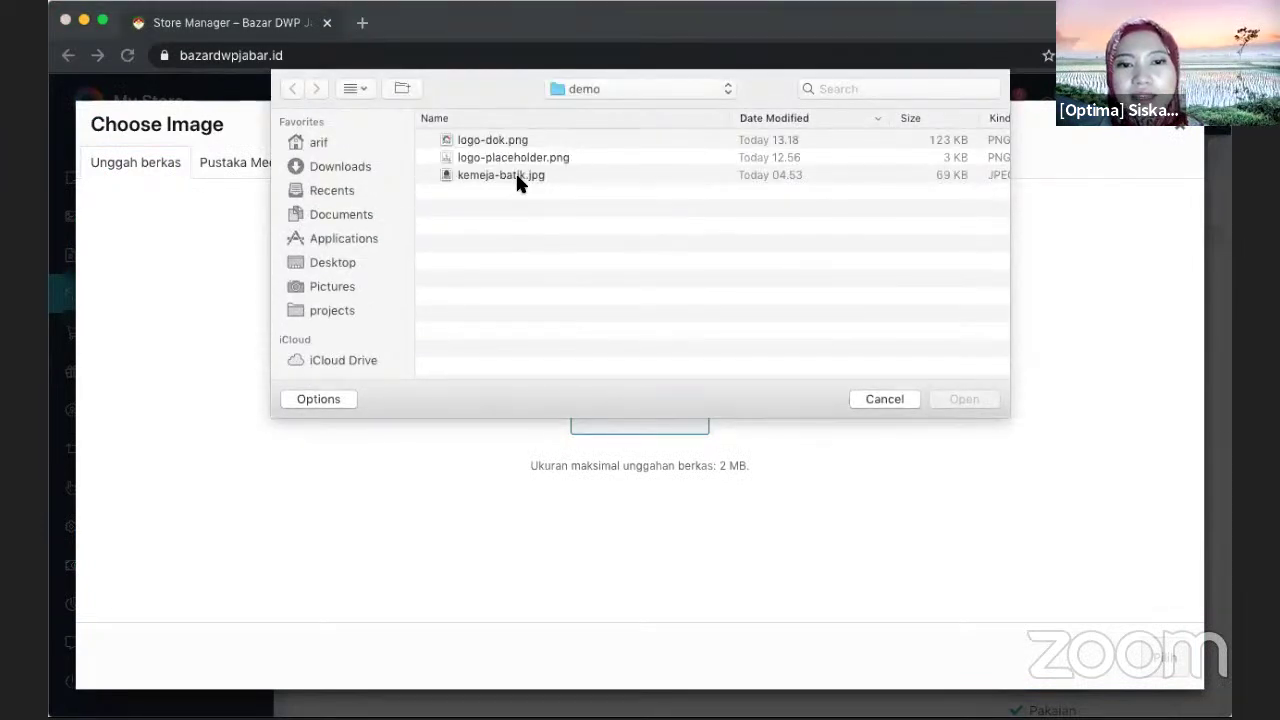
double_click(515, 175)
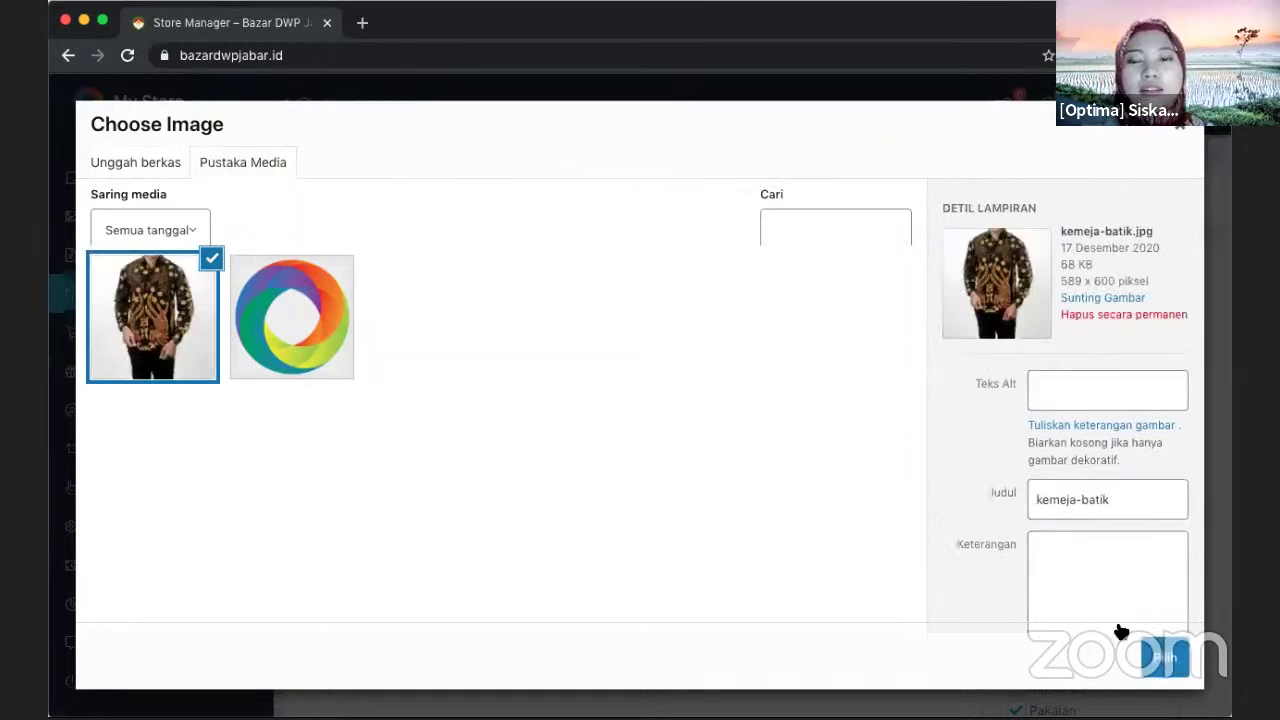
click(1166, 662)
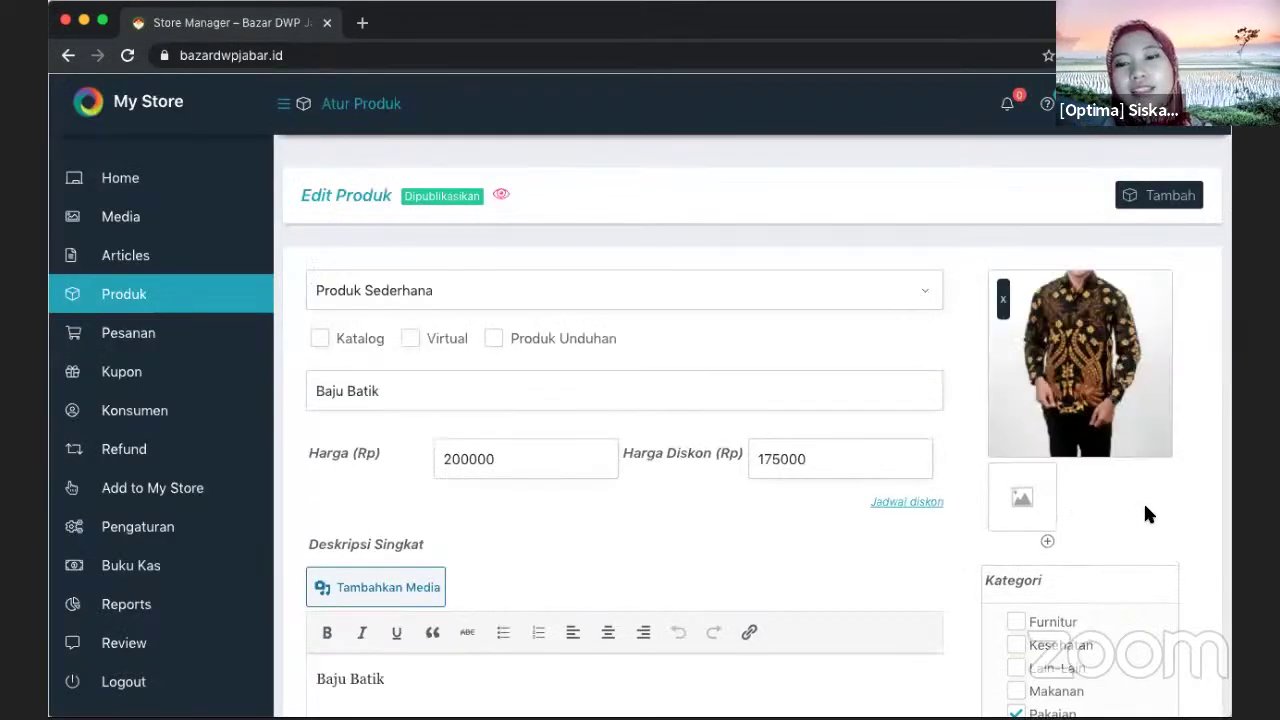
scroll(1145, 512, down, 12)
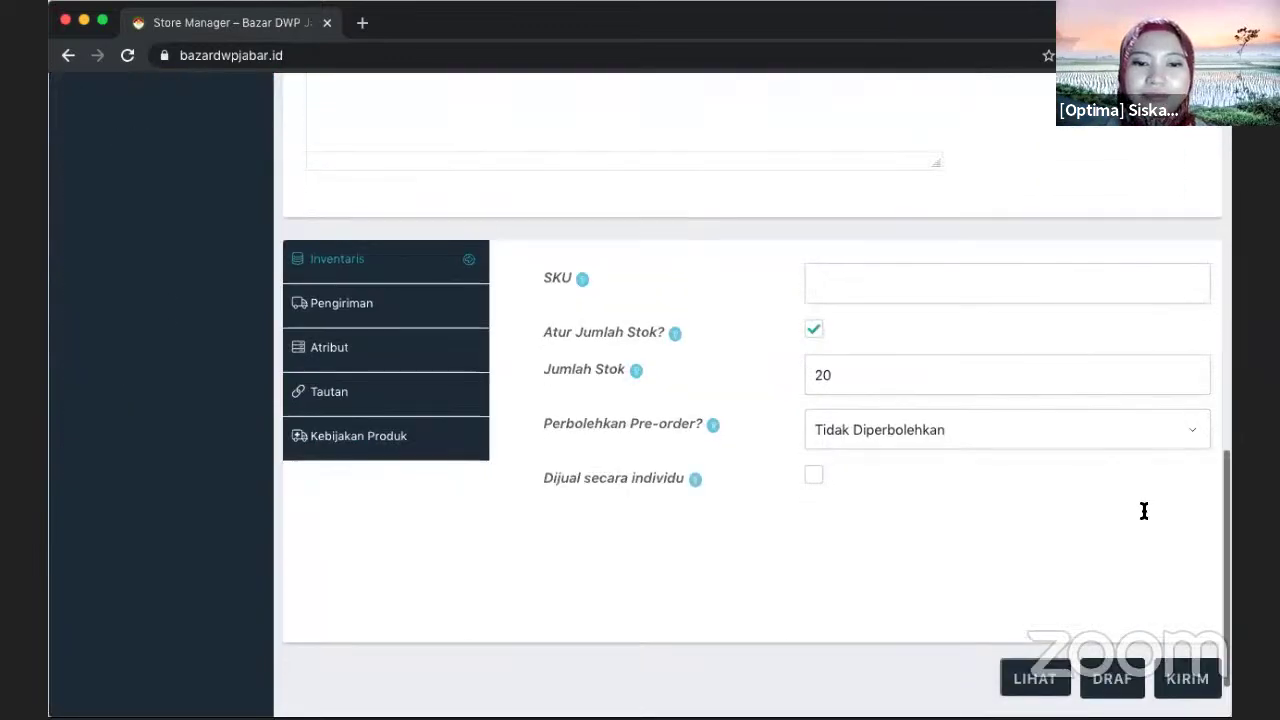
click(1187, 678)
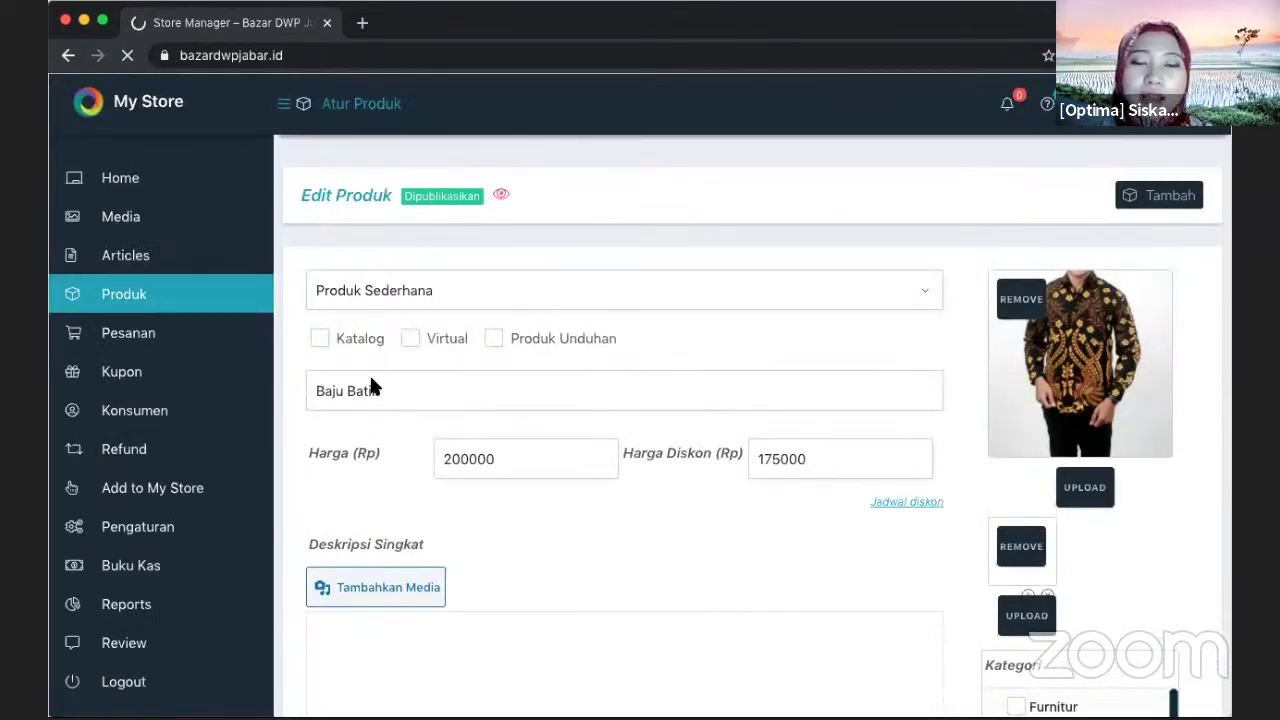
Step: Go to the product list and open the Baju Batik product's shop page in a new tab
mouse_move(180, 291)
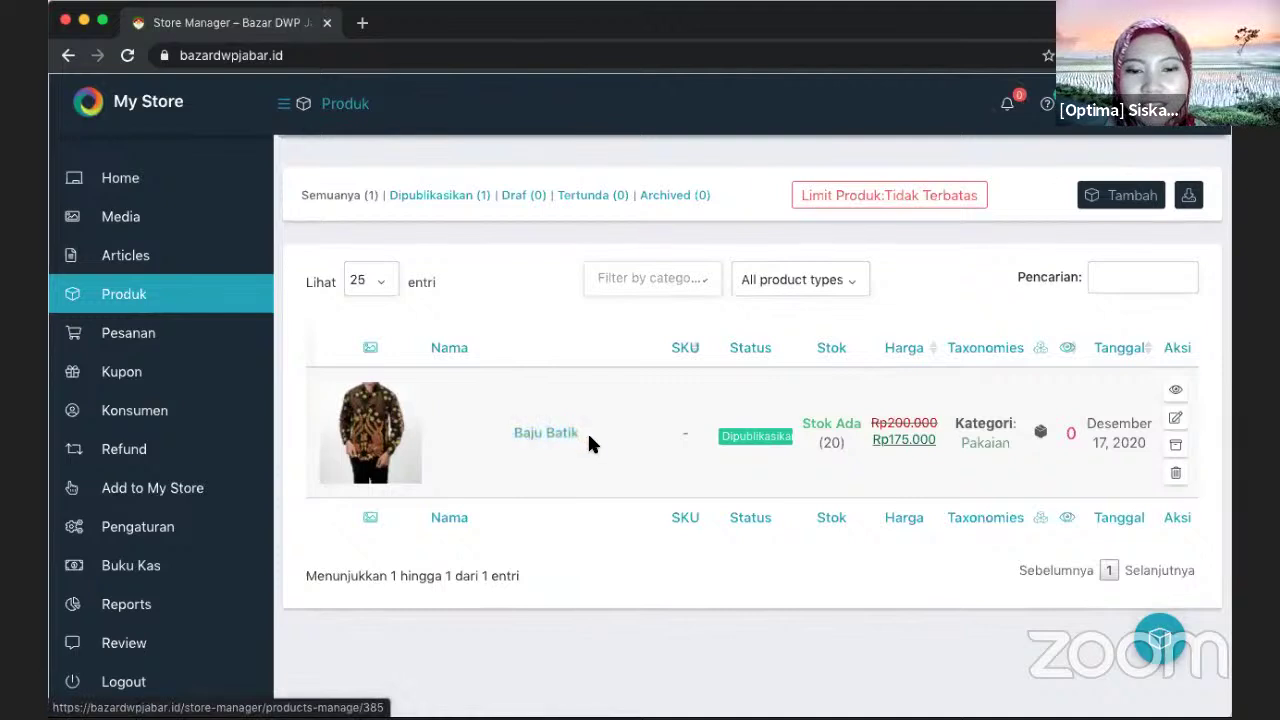
right_click(1175, 391)
click(1165, 394)
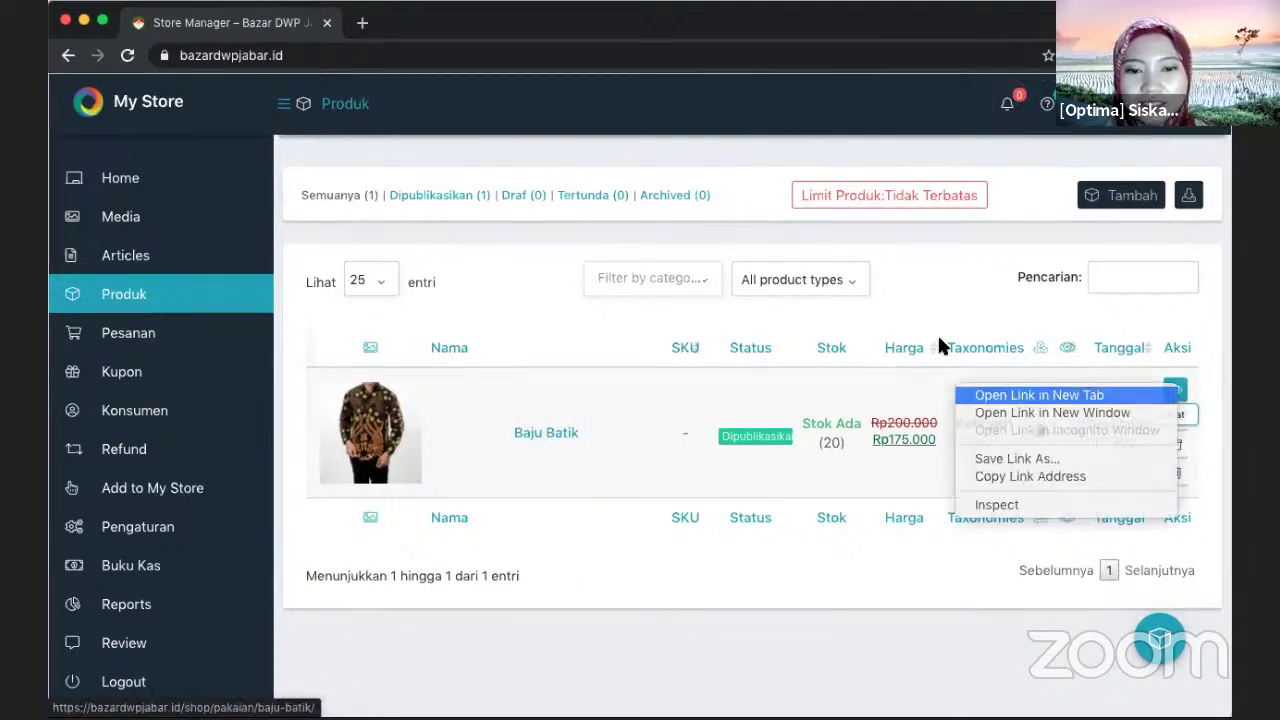
Step: View the Baju Batik product page and open the My Store storefront from the Store Manager in a new tab
click(430, 26)
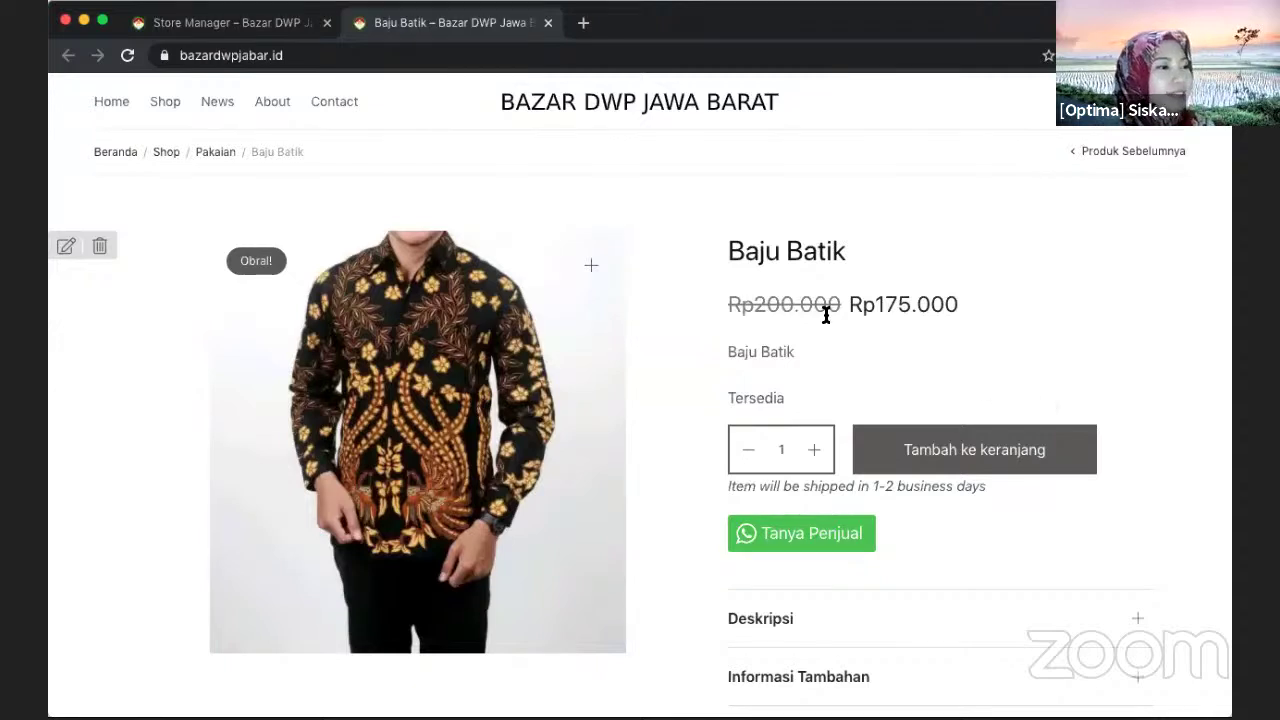
click(267, 24)
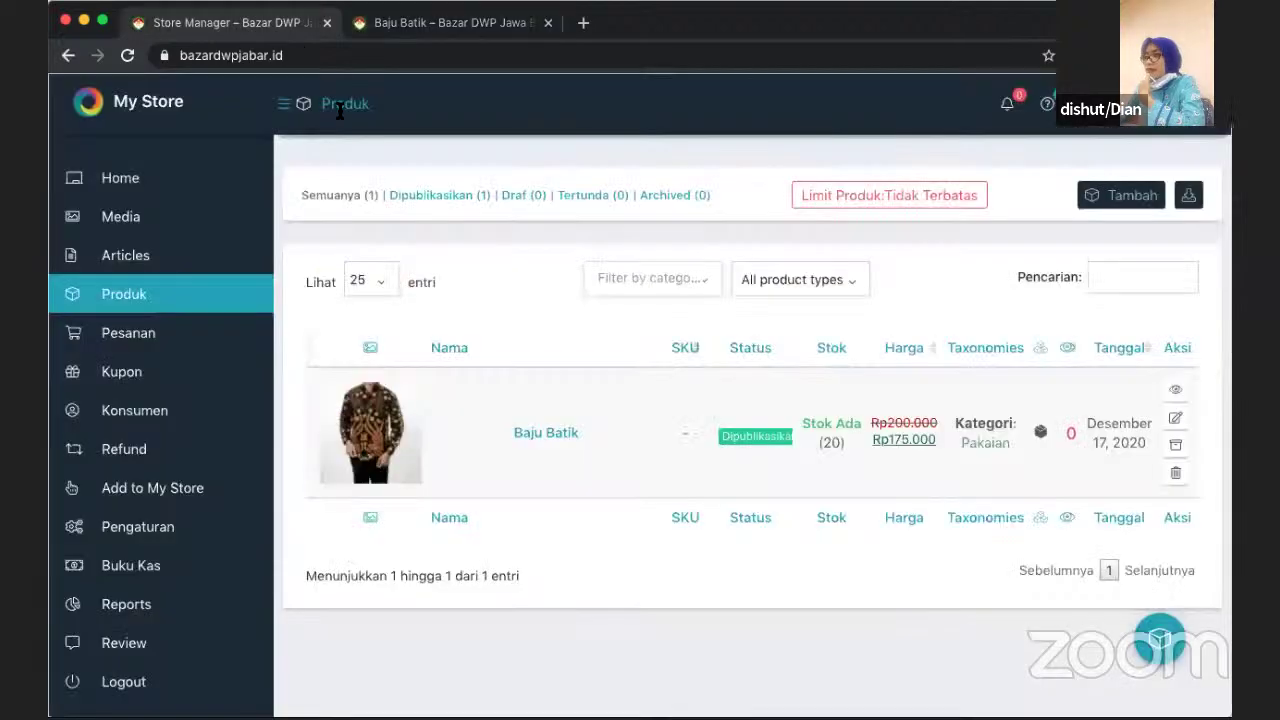
right_click(163, 104)
click(200, 109)
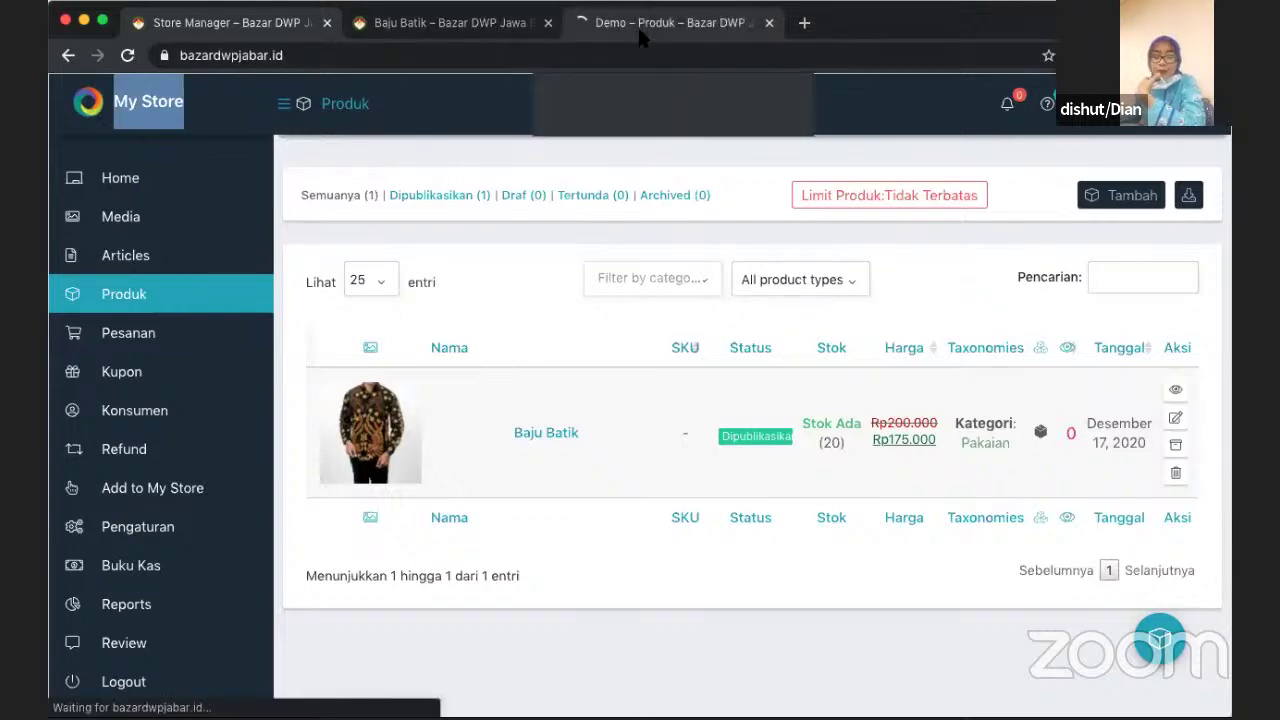
click(640, 28)
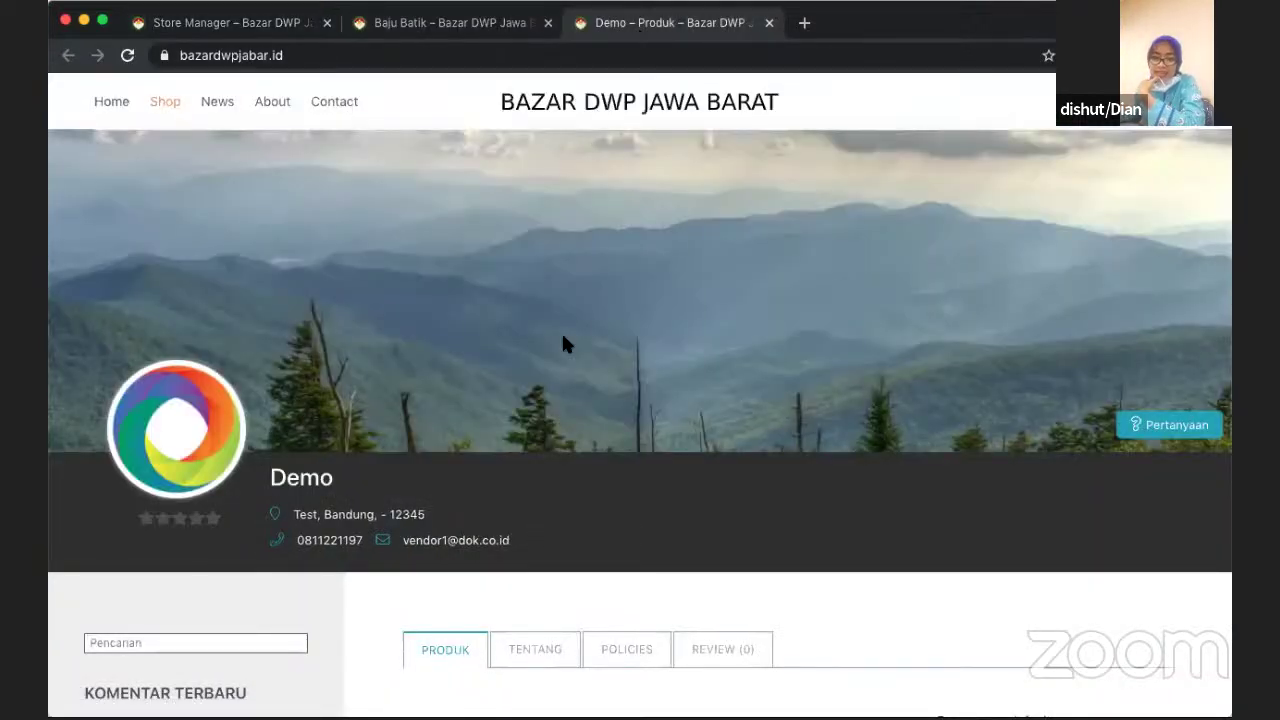
Step: Open the Baju Batik product from the storefront's product list and look through its product page
scroll(561, 330, down, 1)
scroll(563, 343, down, 10)
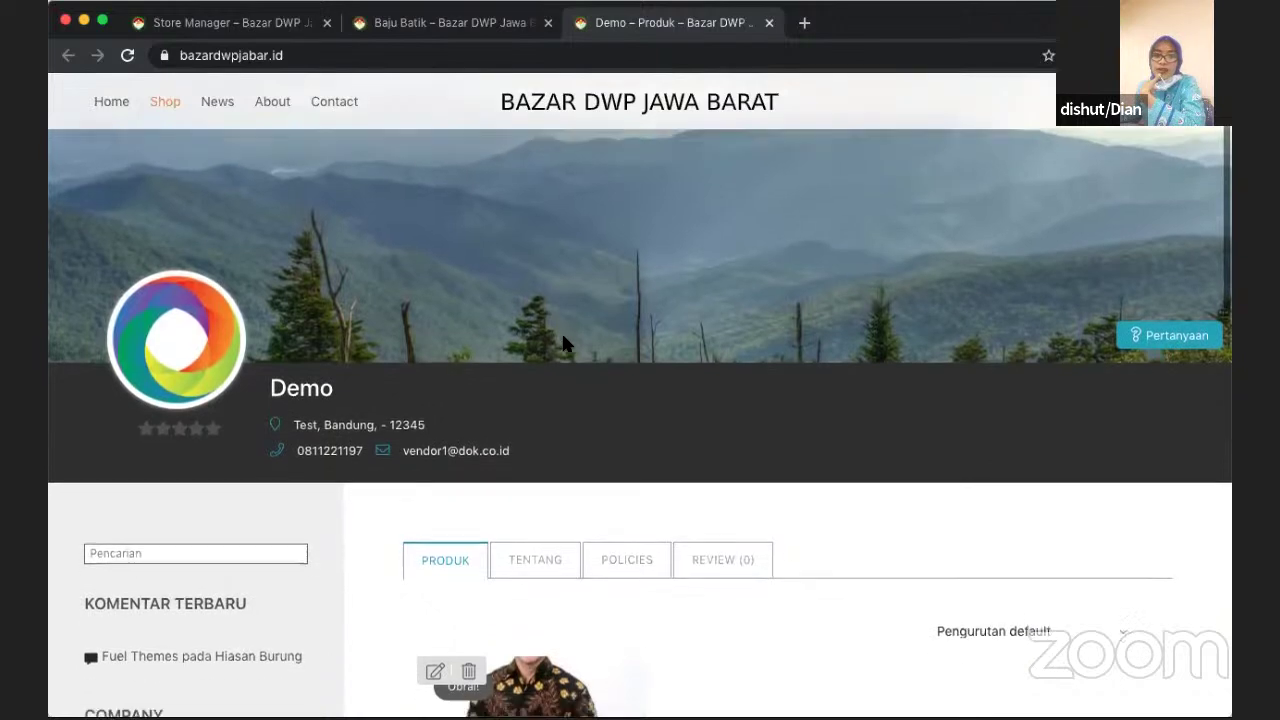
scroll(563, 343, up, 2)
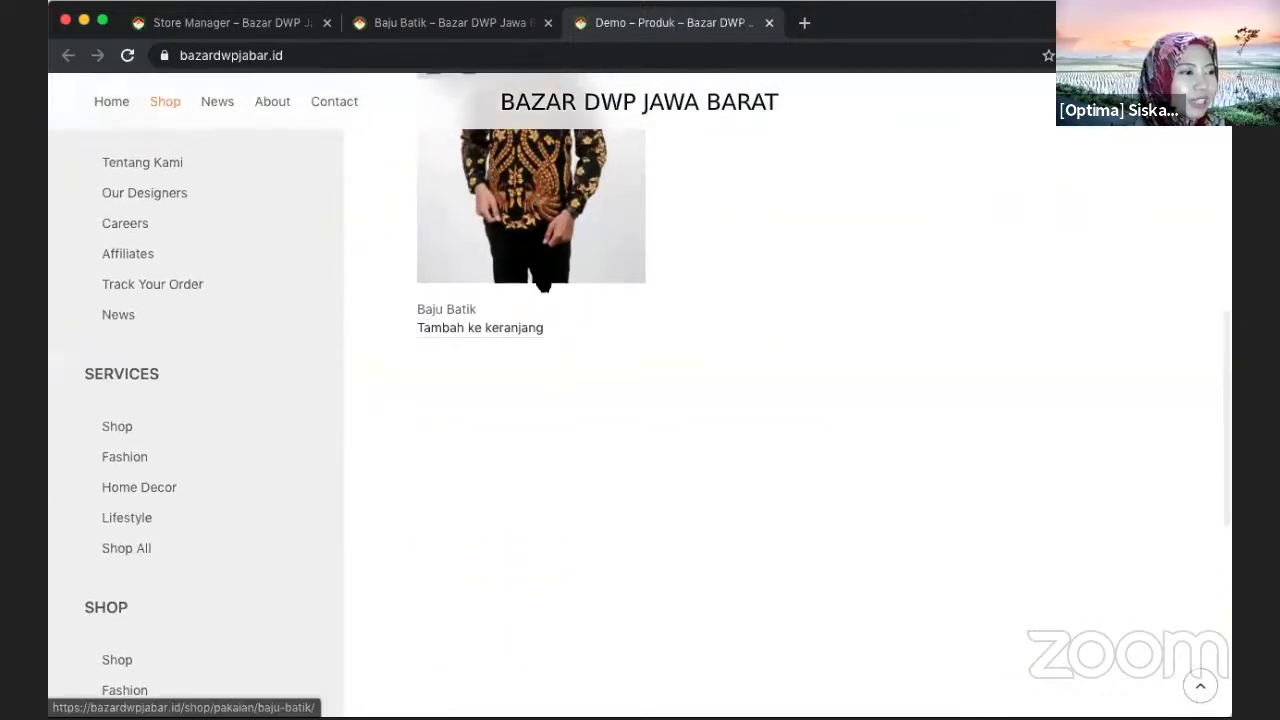
click(541, 286)
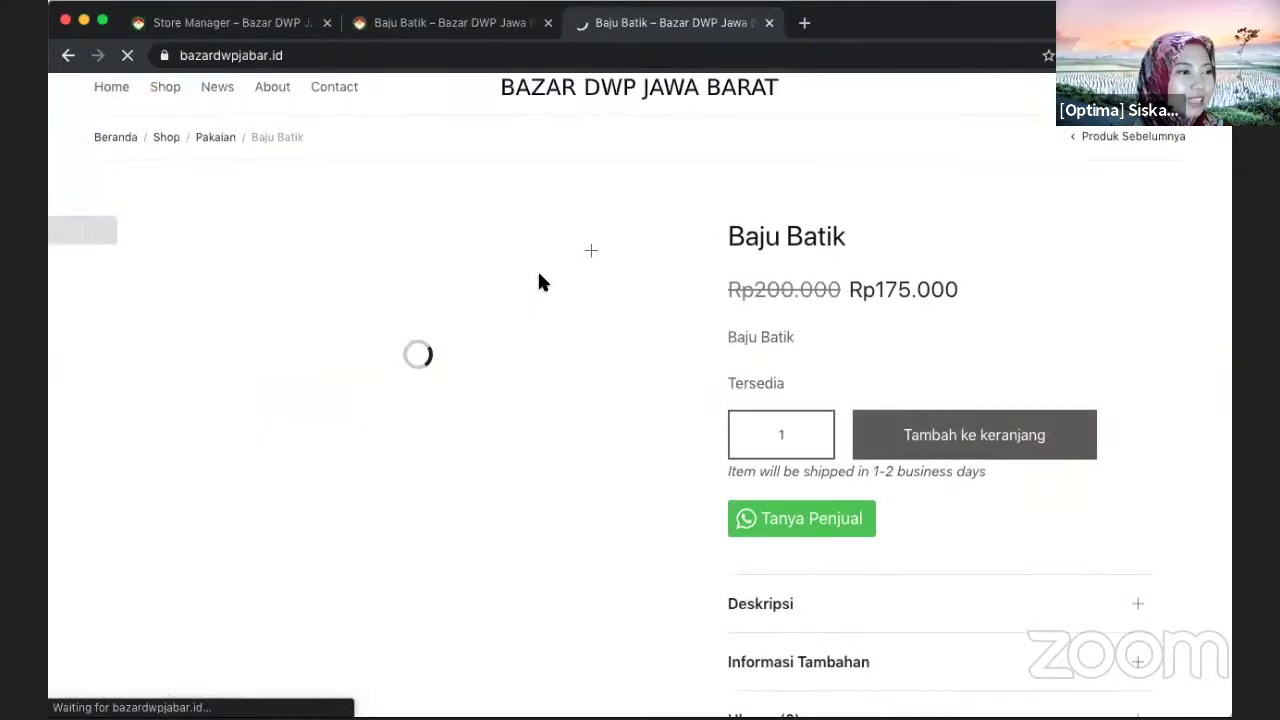
scroll(520, 391, down, 3)
scroll(520, 391, down, 2)
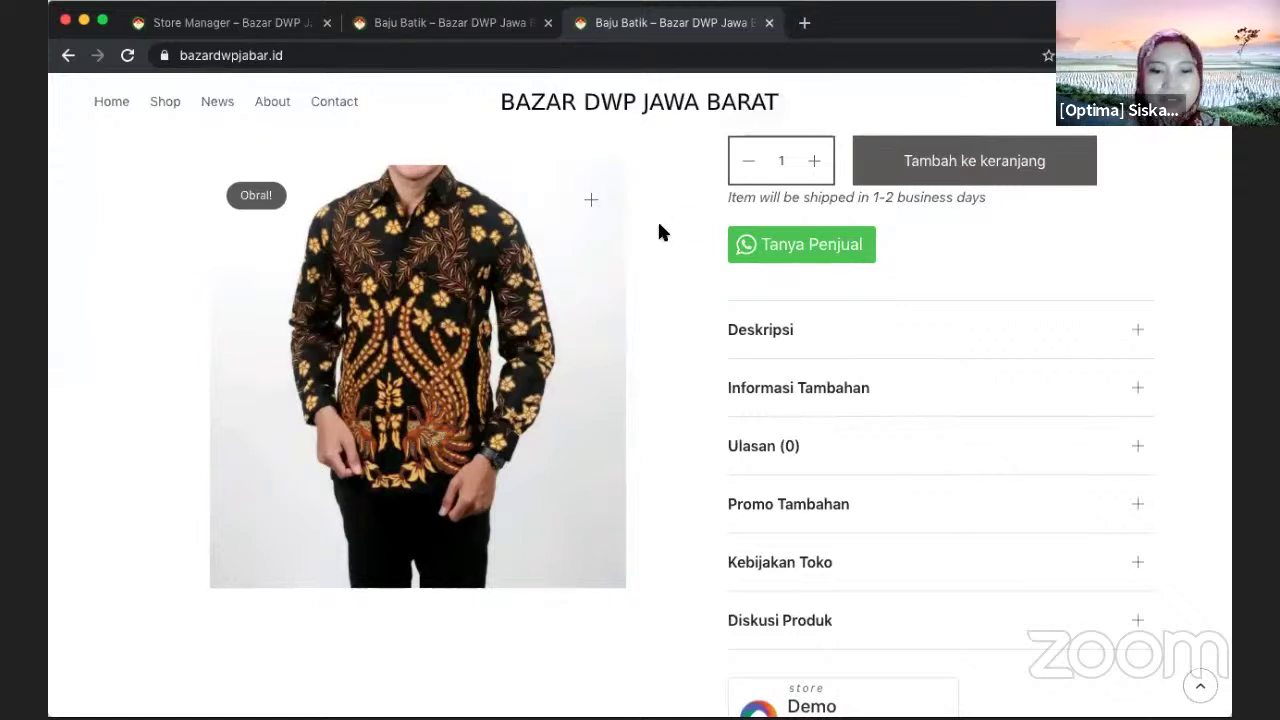
scroll(683, 223, up, 3)
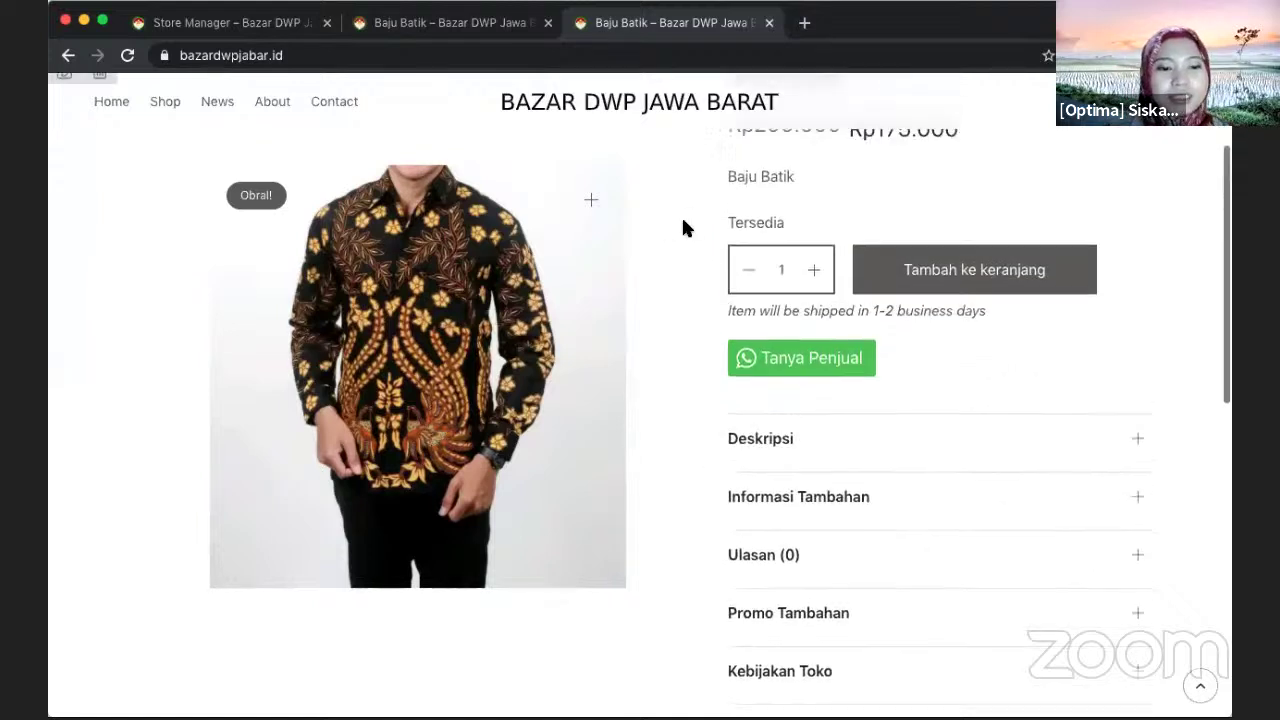
Step: Add Baju Batik to the shopping cart twice, one piece each time, checking the cart preview
click(902, 288)
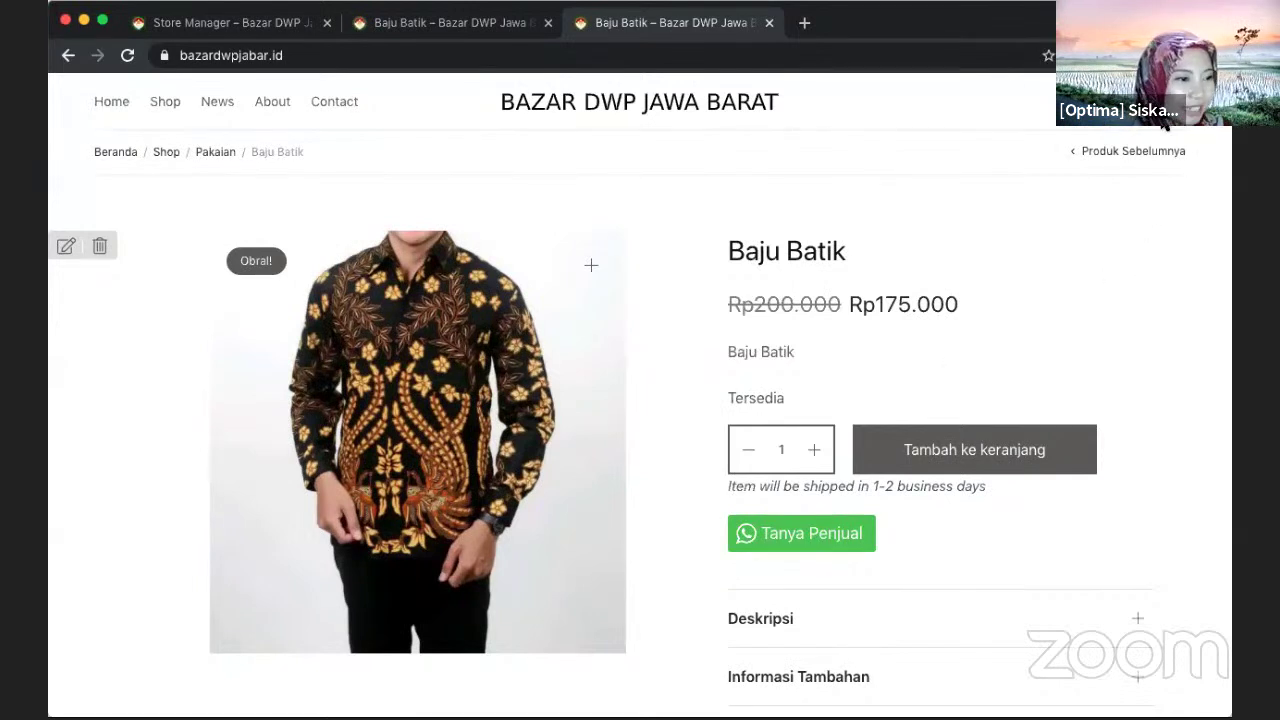
mouse_move(1170, 101)
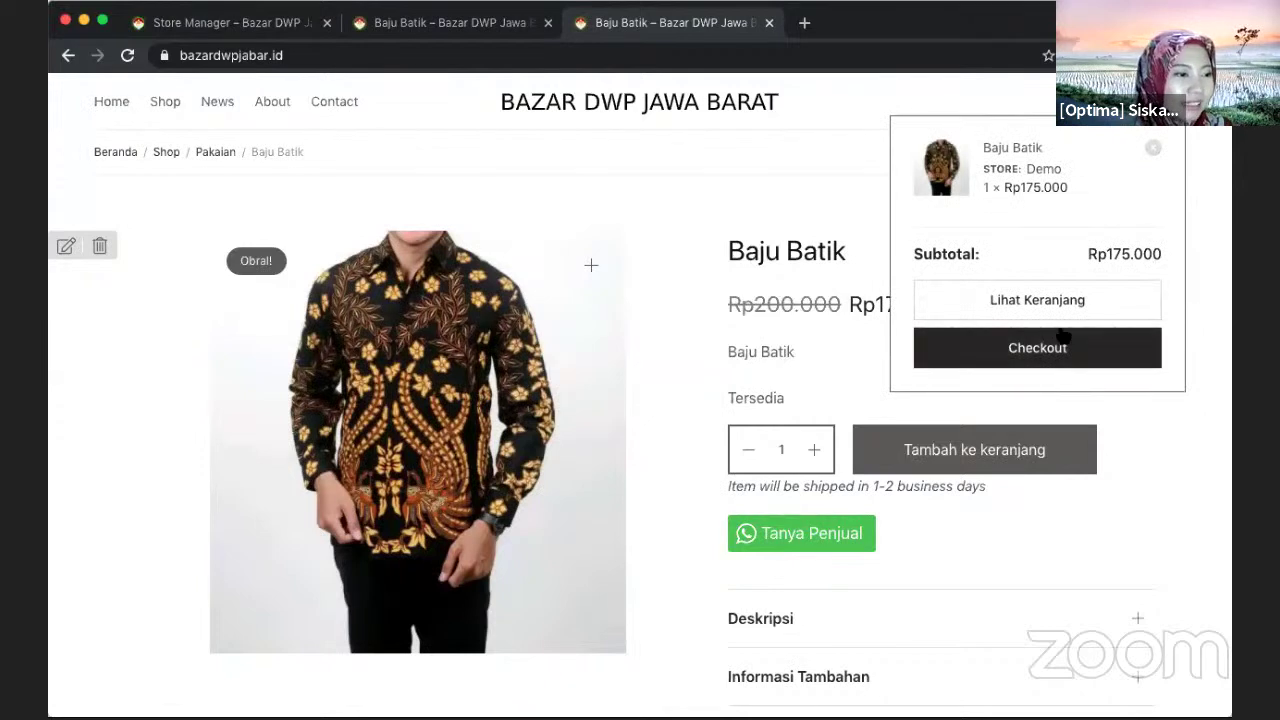
click(900, 452)
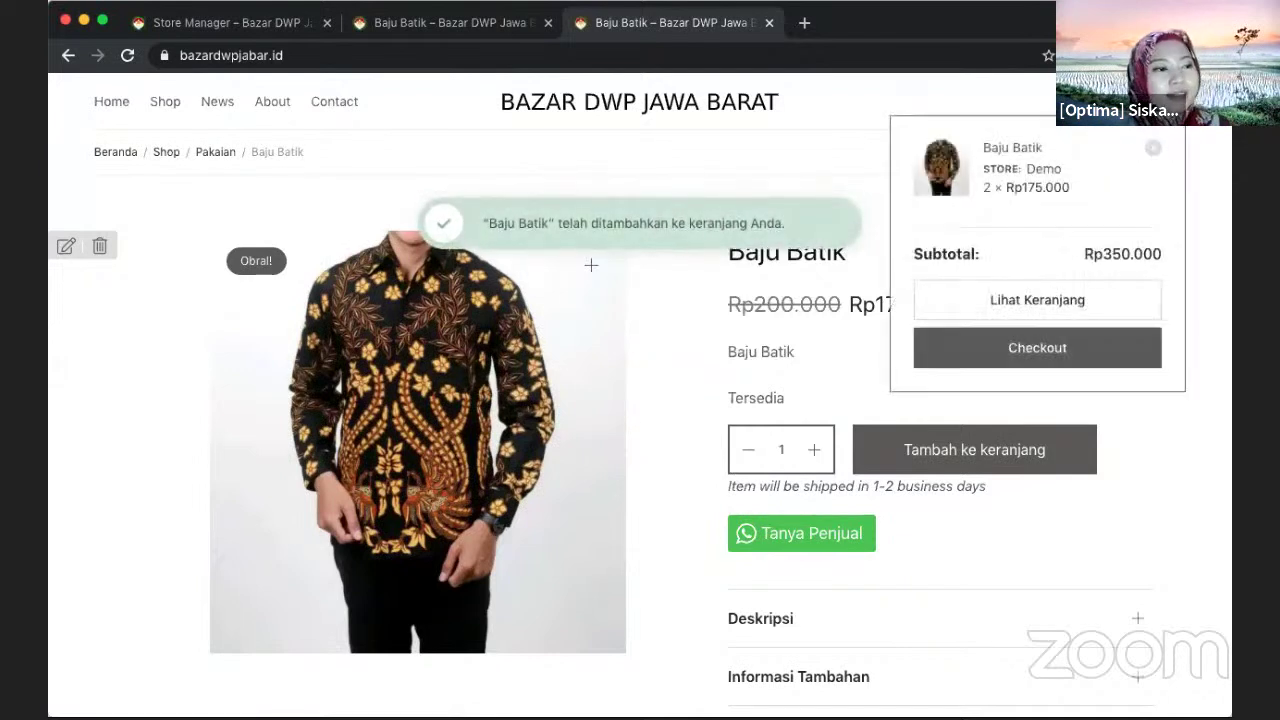
Step: Open the shopping cart and proceed to checkout
click(1040, 302)
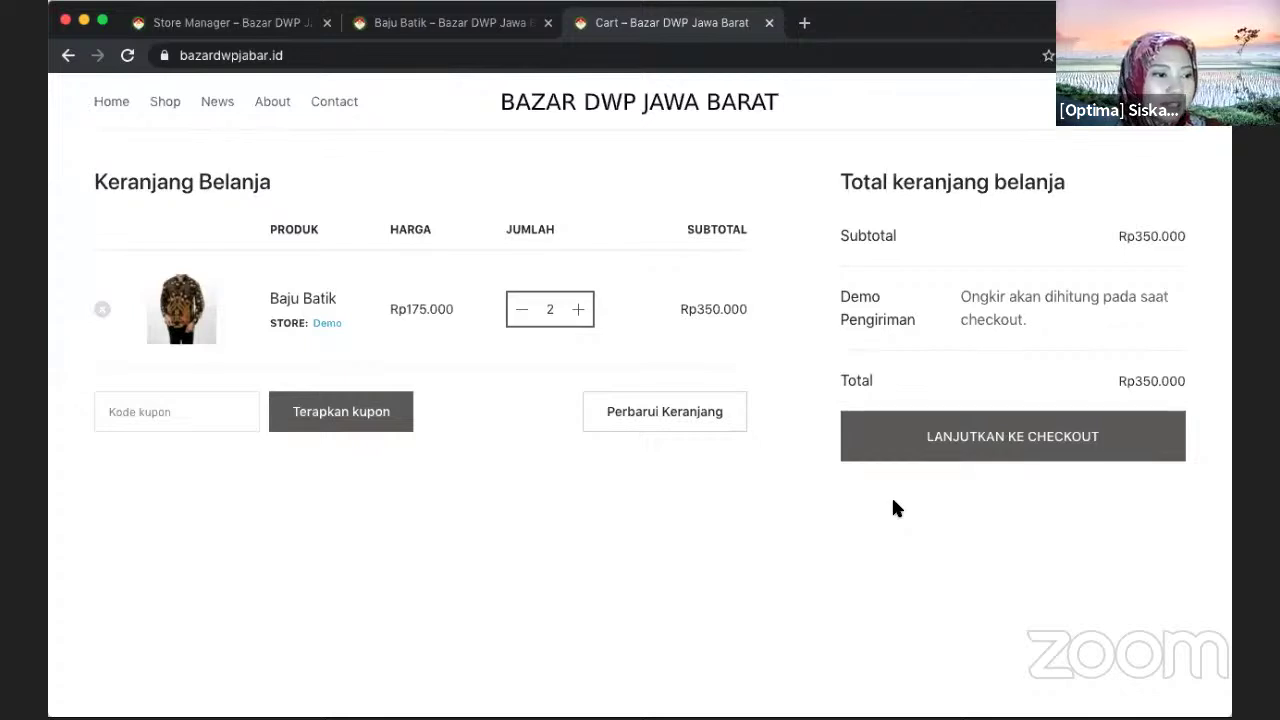
click(894, 437)
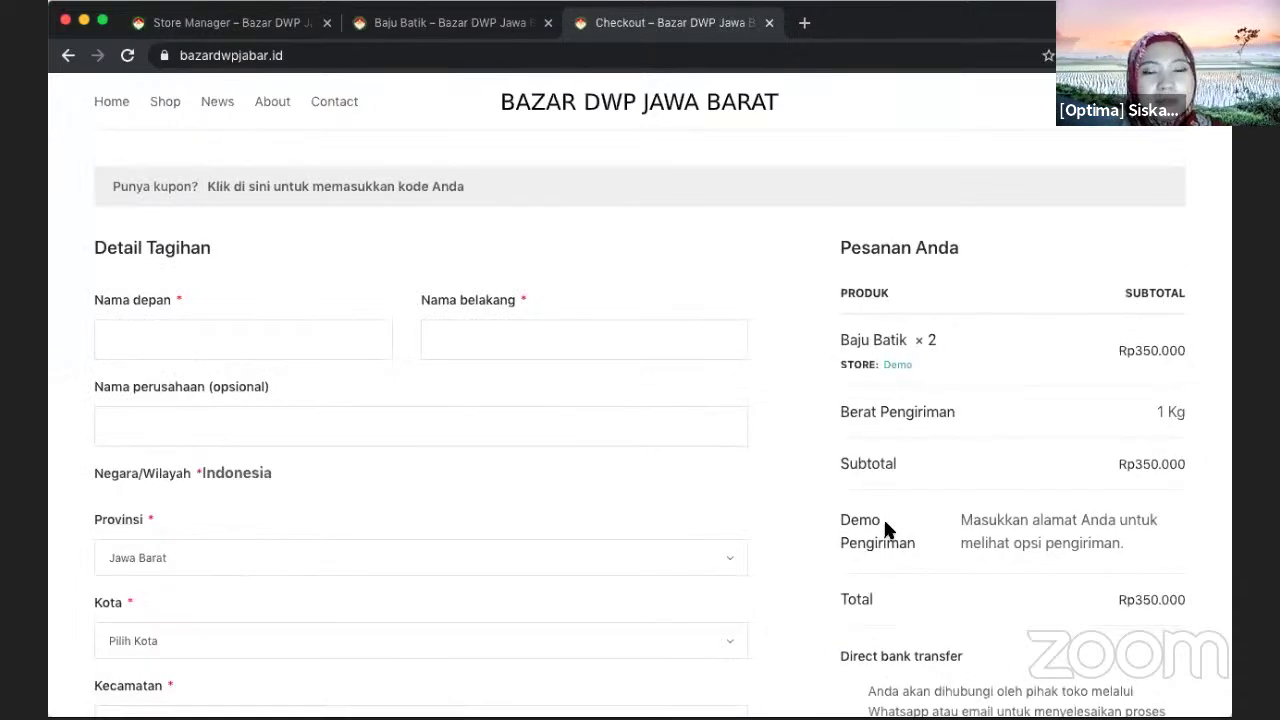
Step: Fill in the customer's first and last name in the checkout billing details
click(304, 350)
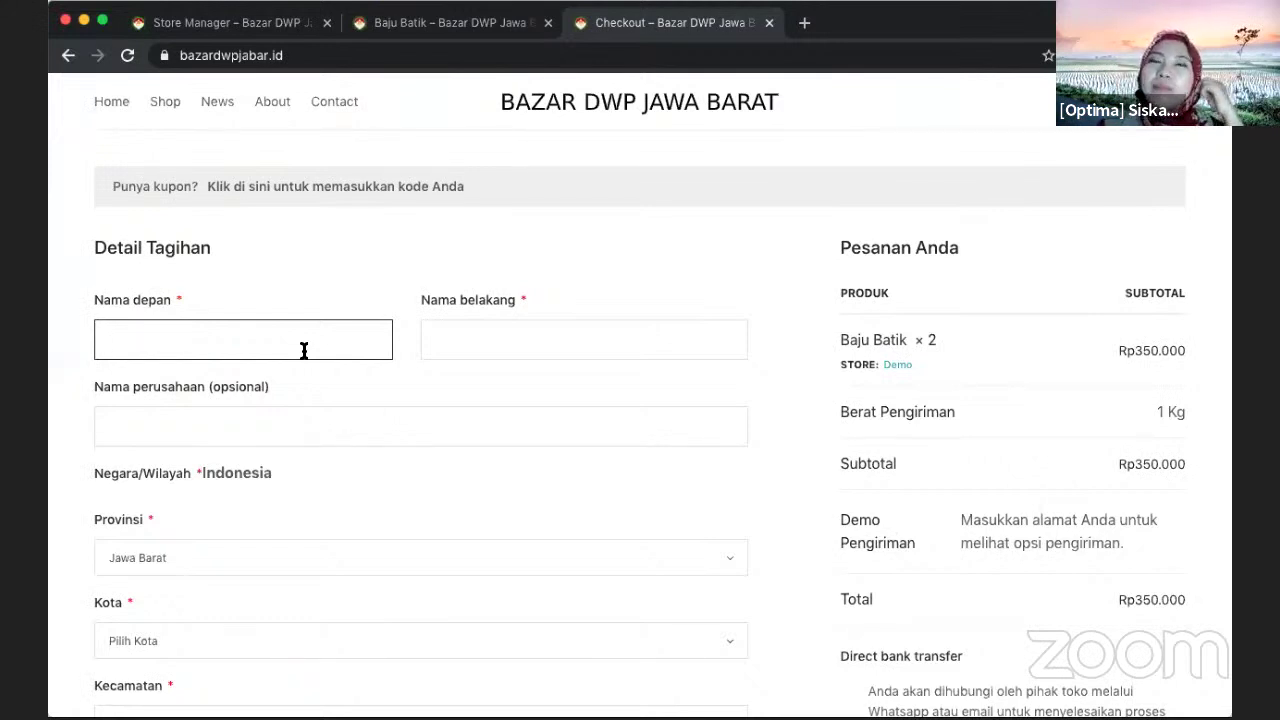
scroll(304, 350, down, 2)
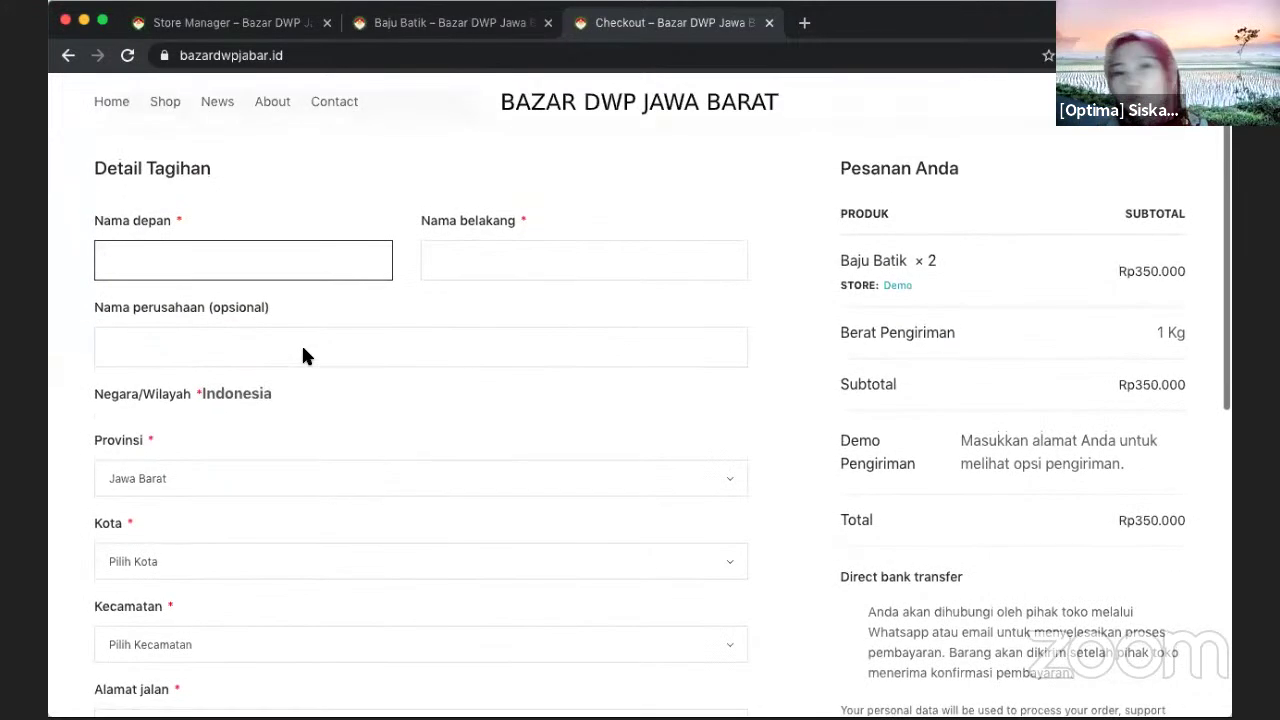
scroll(304, 356, up, 1)
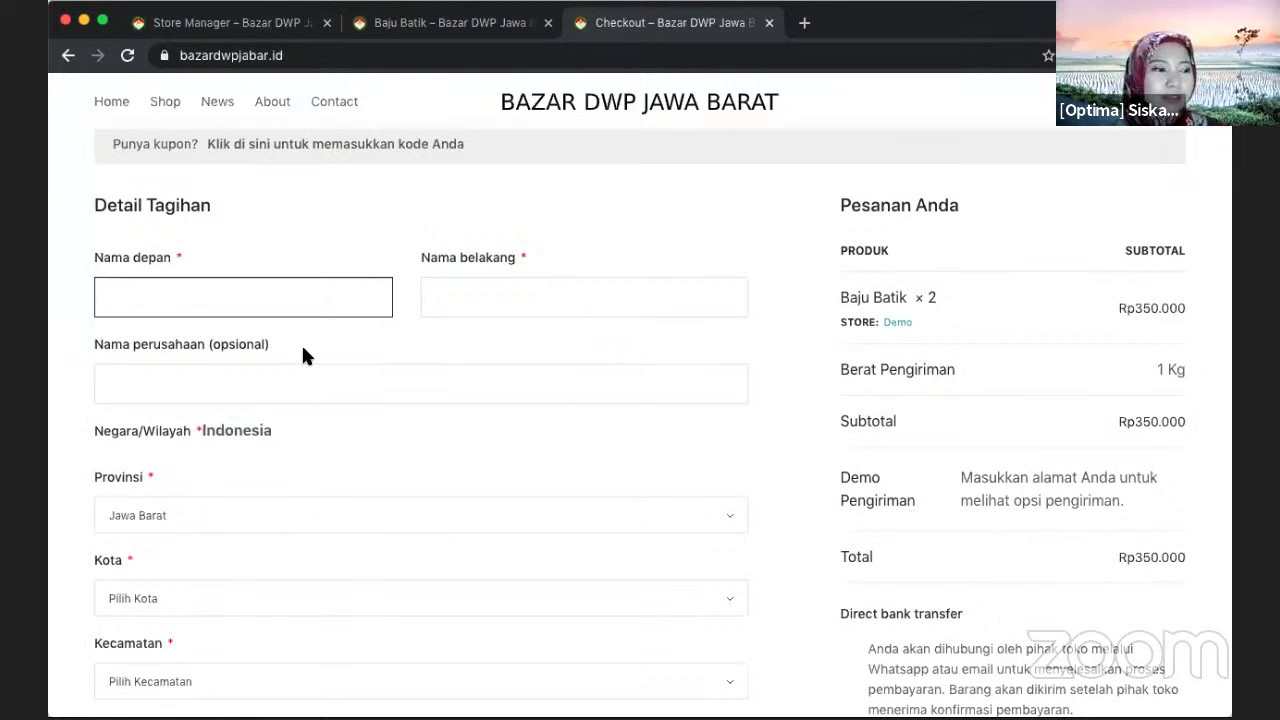
text(Test)
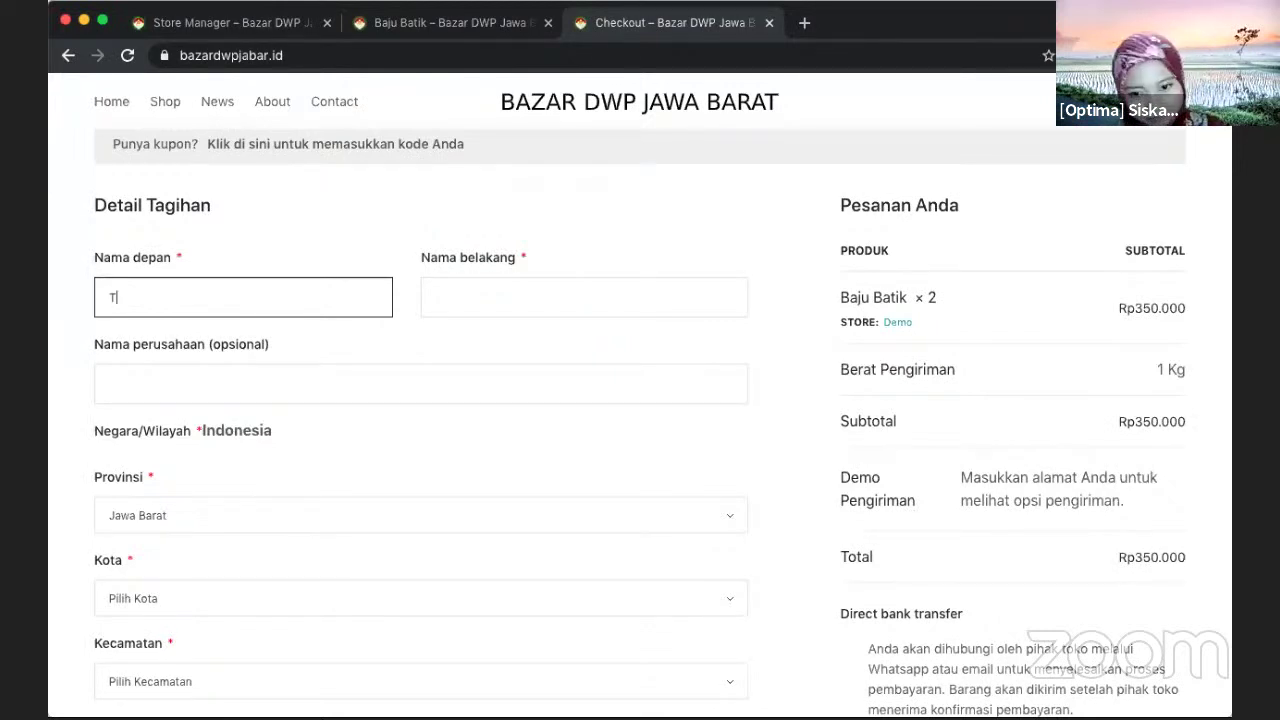
key(Tab)
text(User)
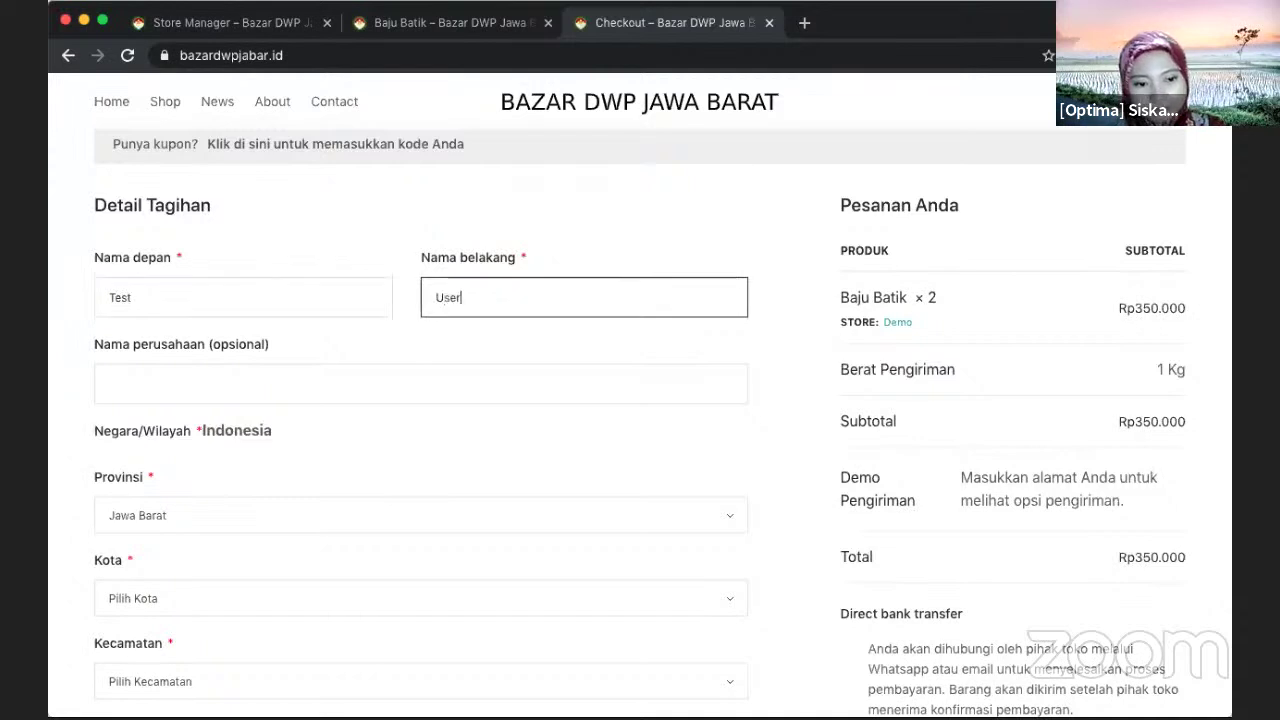
Step: Set the billing city to SOREANG,KAB.BANDUNG and the district to BALEENDAH,SOREANG
scroll(170, 489, down, 3)
click(193, 459)
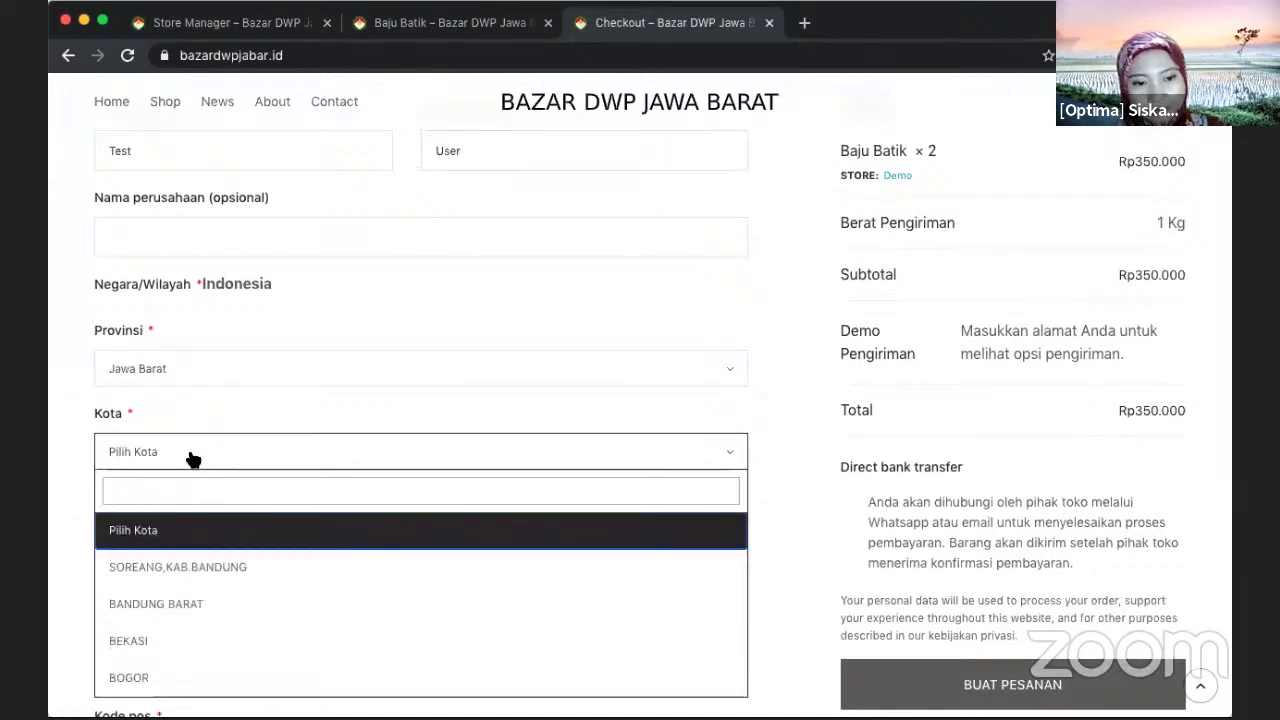
click(195, 523)
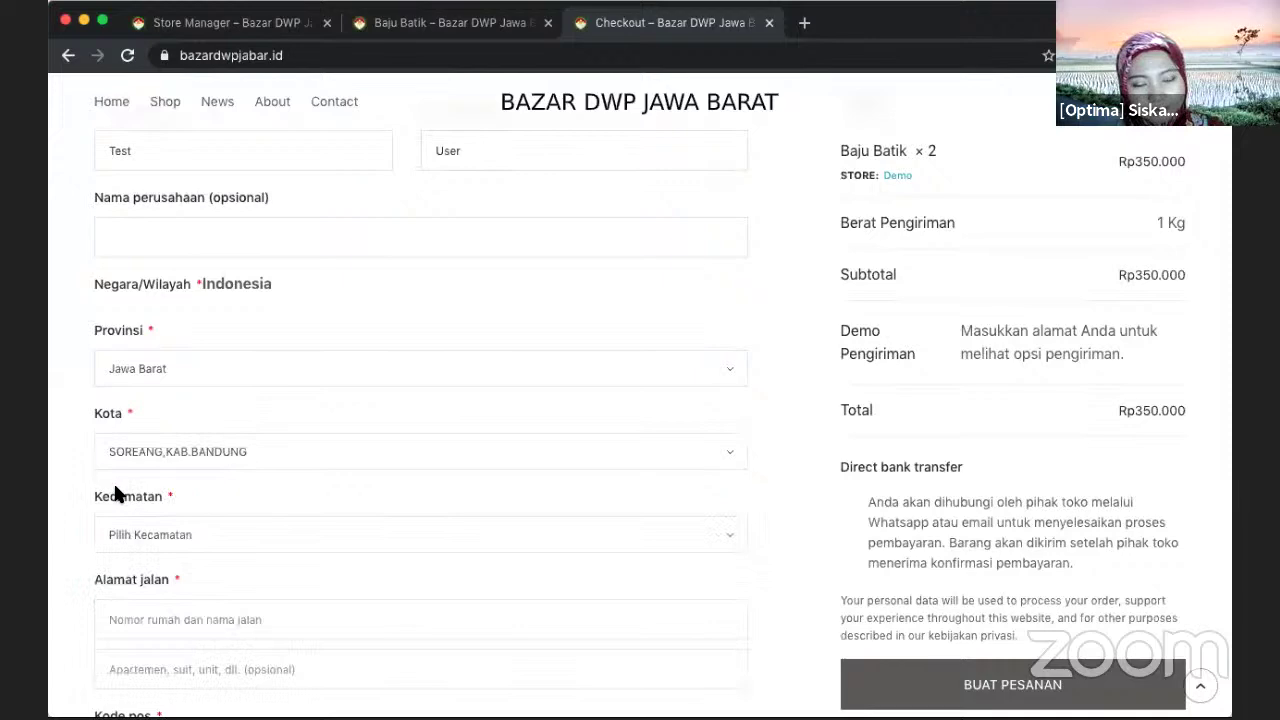
scroll(115, 489, down, 1)
click(135, 490)
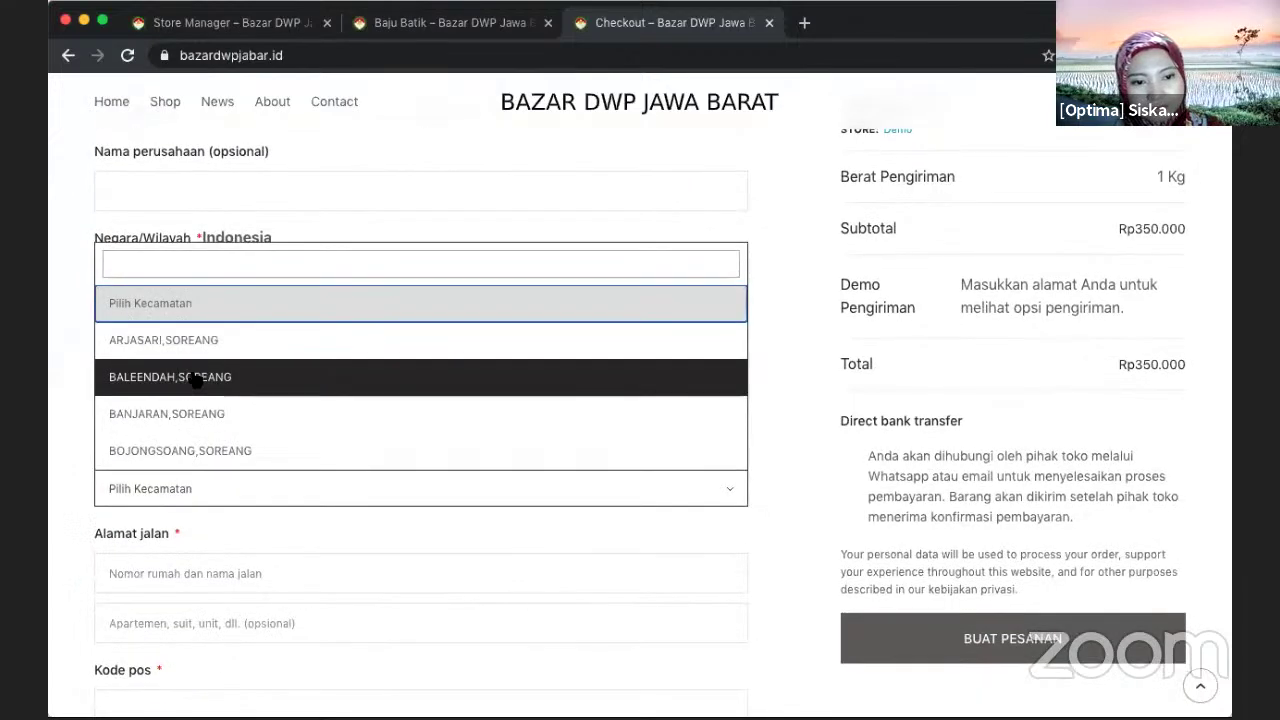
click(195, 376)
Step: Fill in the customer's street address, postal code and phone number in the billing details
scroll(121, 502, down, 2)
click(156, 486)
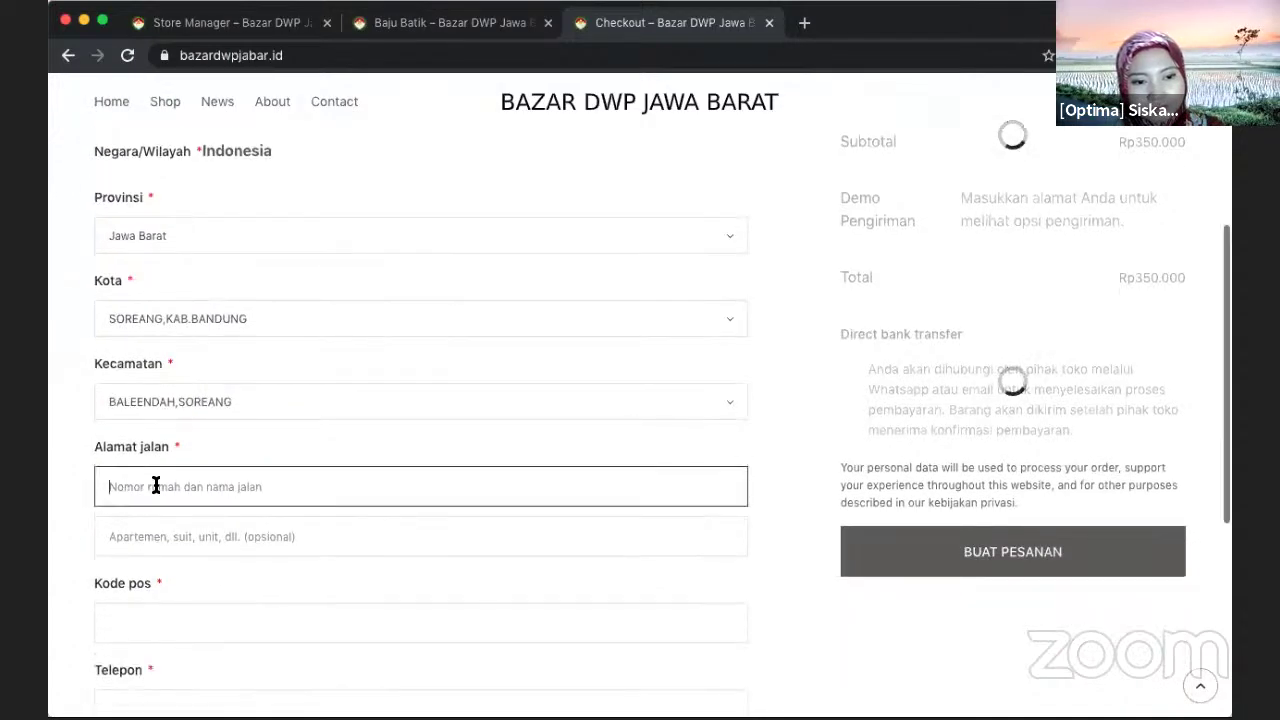
text(Test)
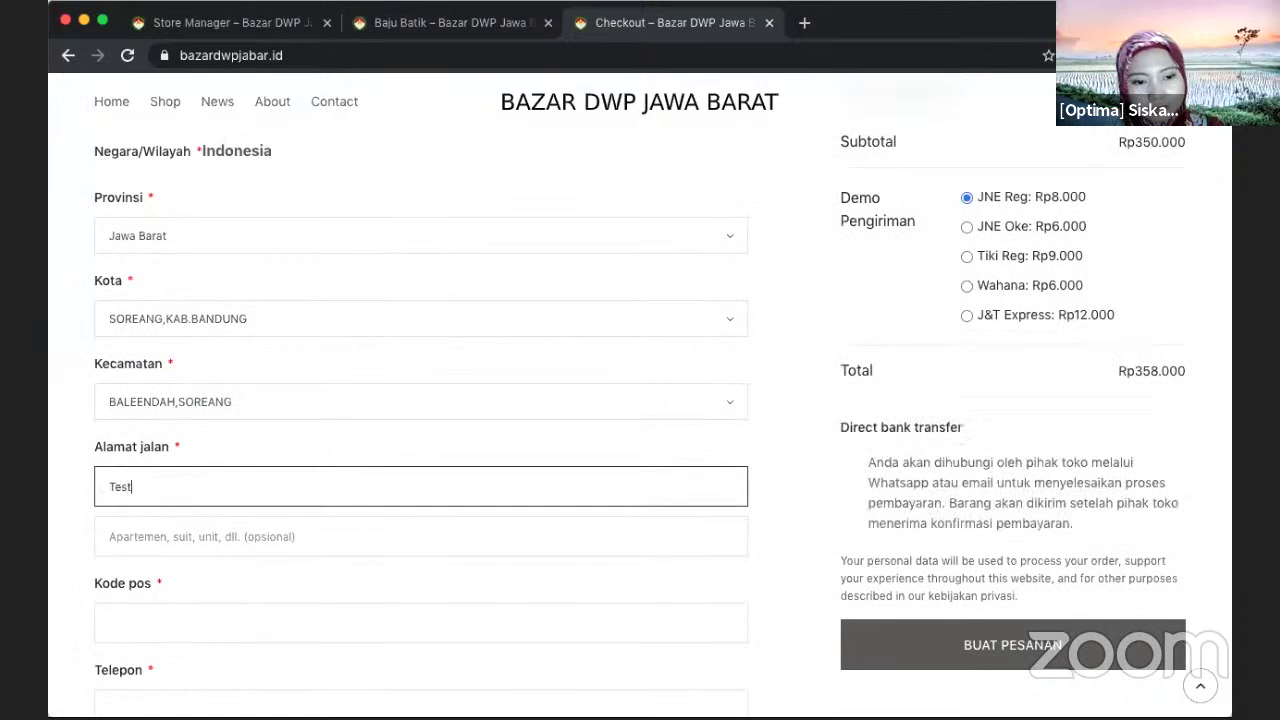
scroll(150, 520, down, 1)
click(142, 579)
text(12345)
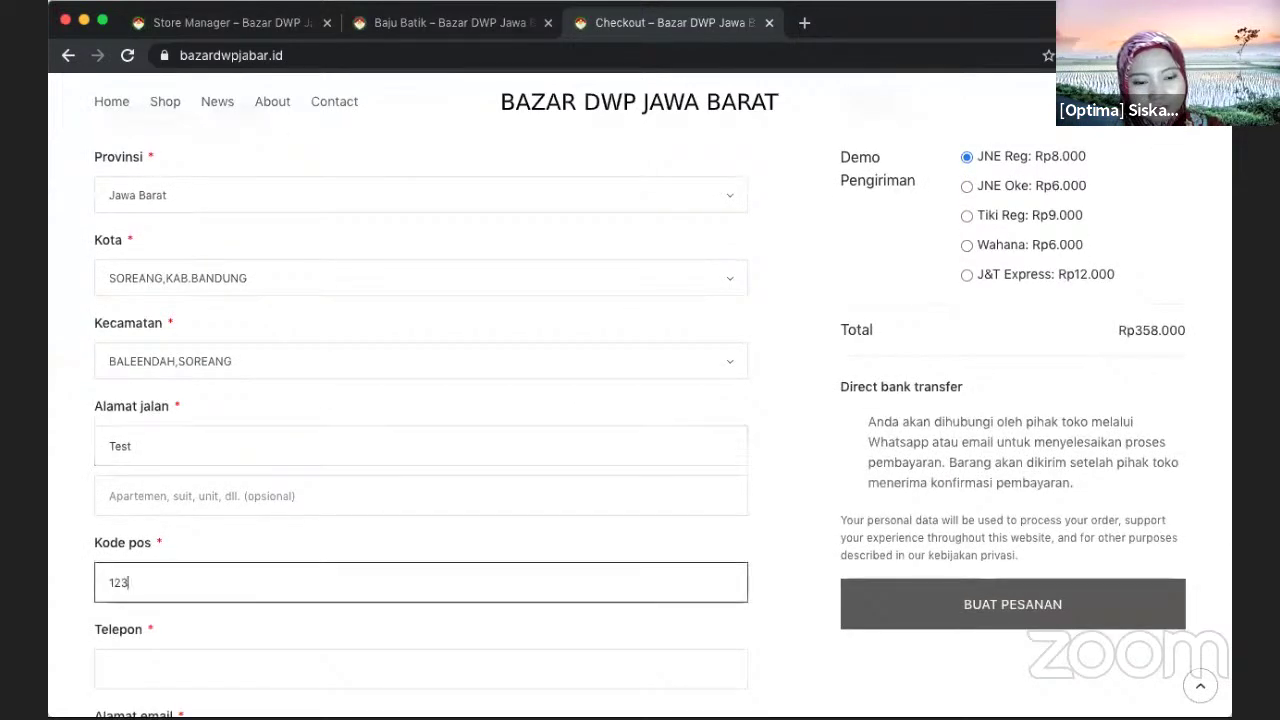
click(154, 665)
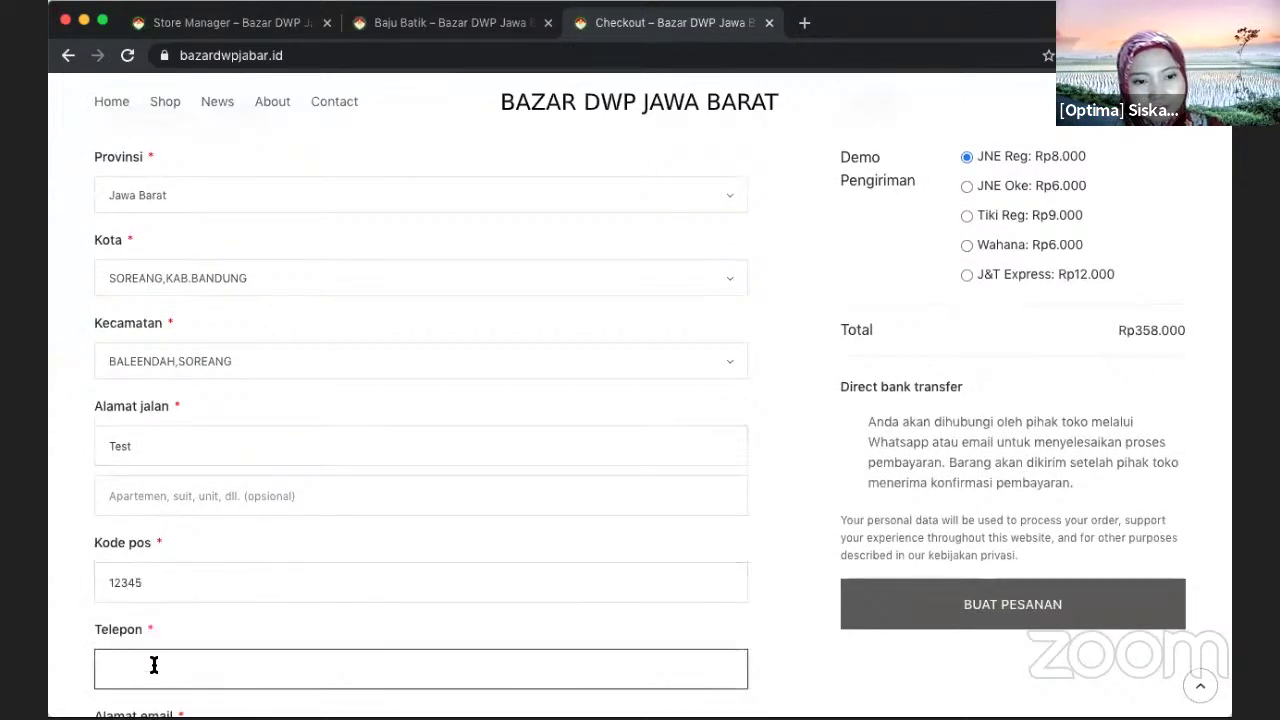
text(12345)
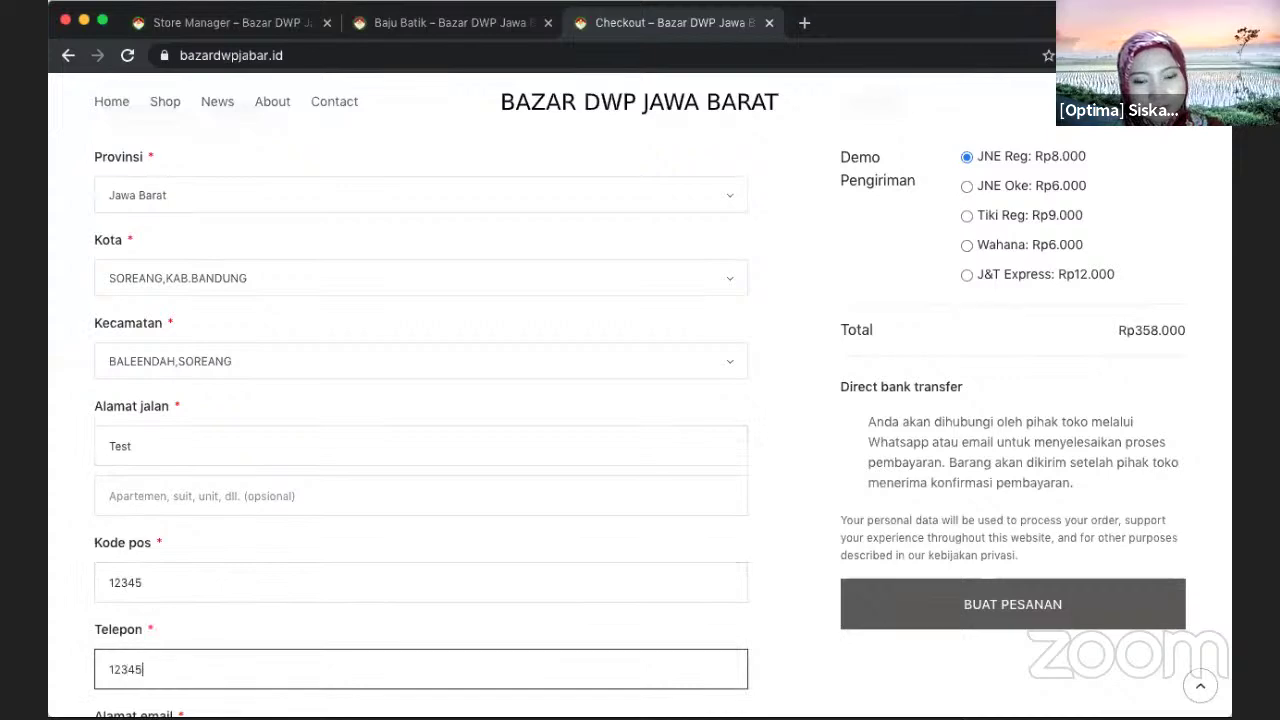
text(678)
Step: Choose JNE Oke as the shipping option for the Demo store's items
scroll(663, 421, down, 1)
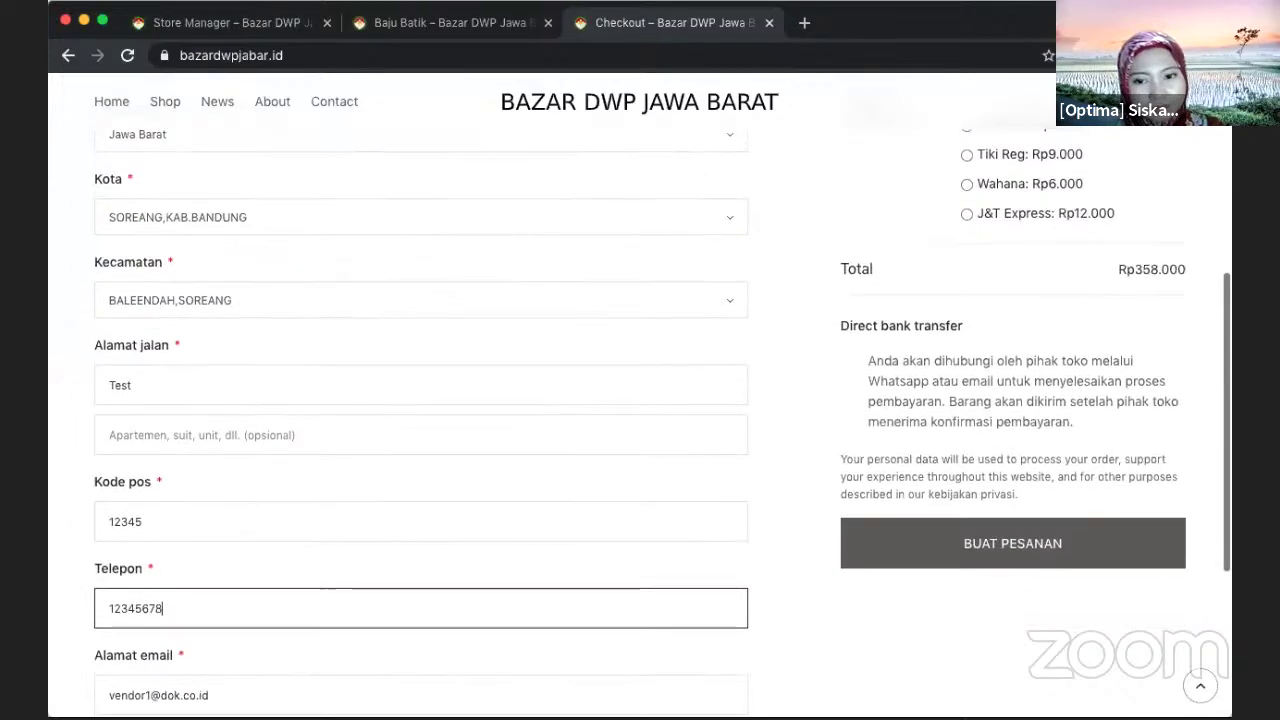
scroll(711, 511, up, 4)
scroll(711, 511, down, 1)
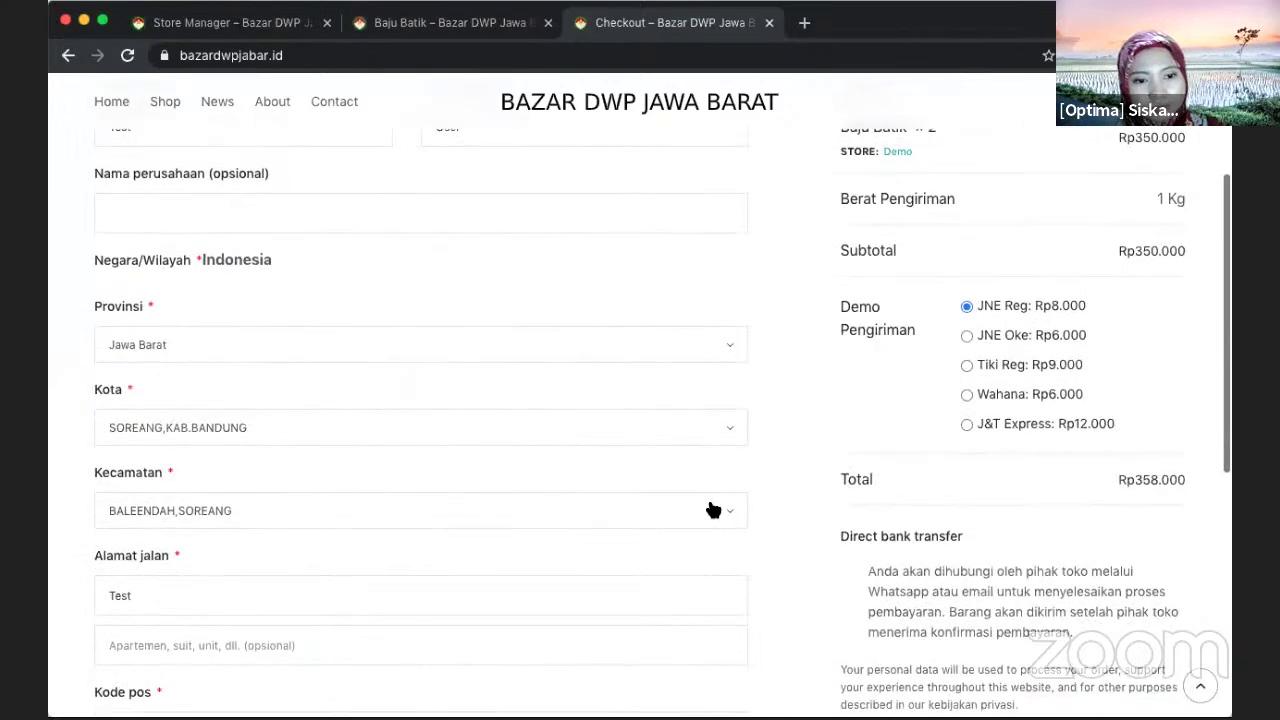
click(975, 333)
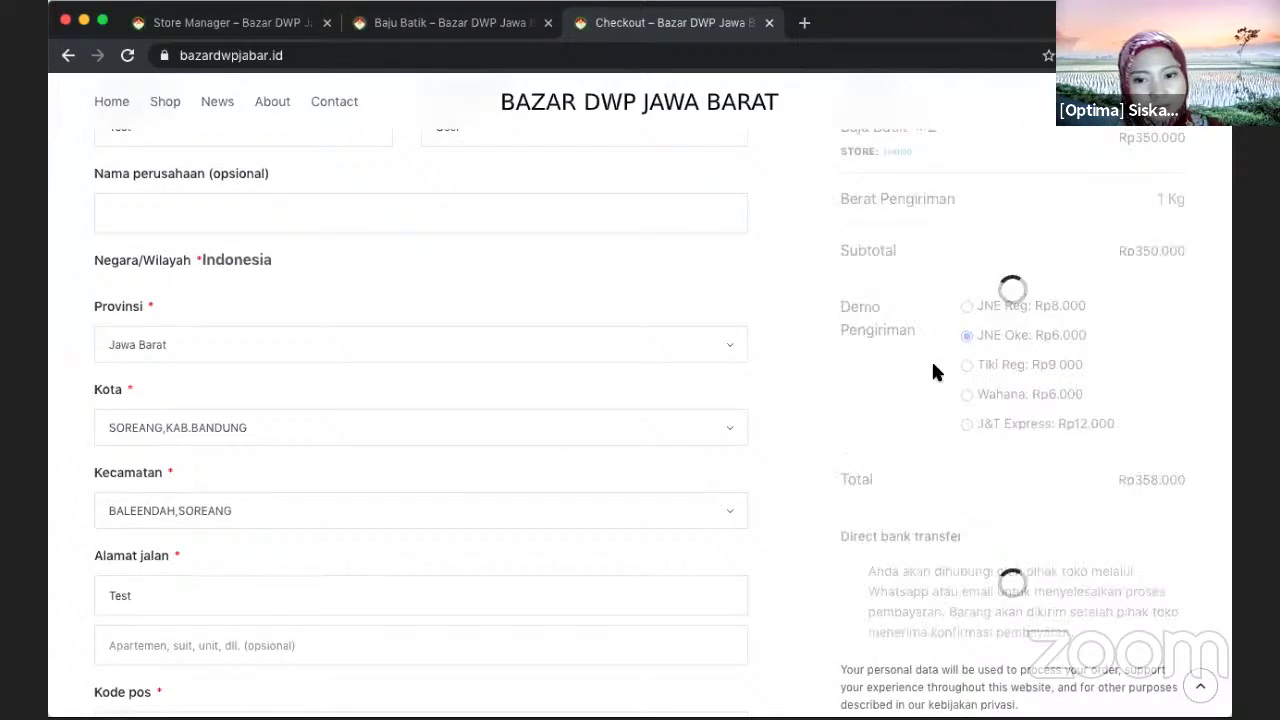
Step: Review the completed checkout form and place the order with direct bank transfer
scroll(805, 413, down, 1)
scroll(807, 420, down, 7)
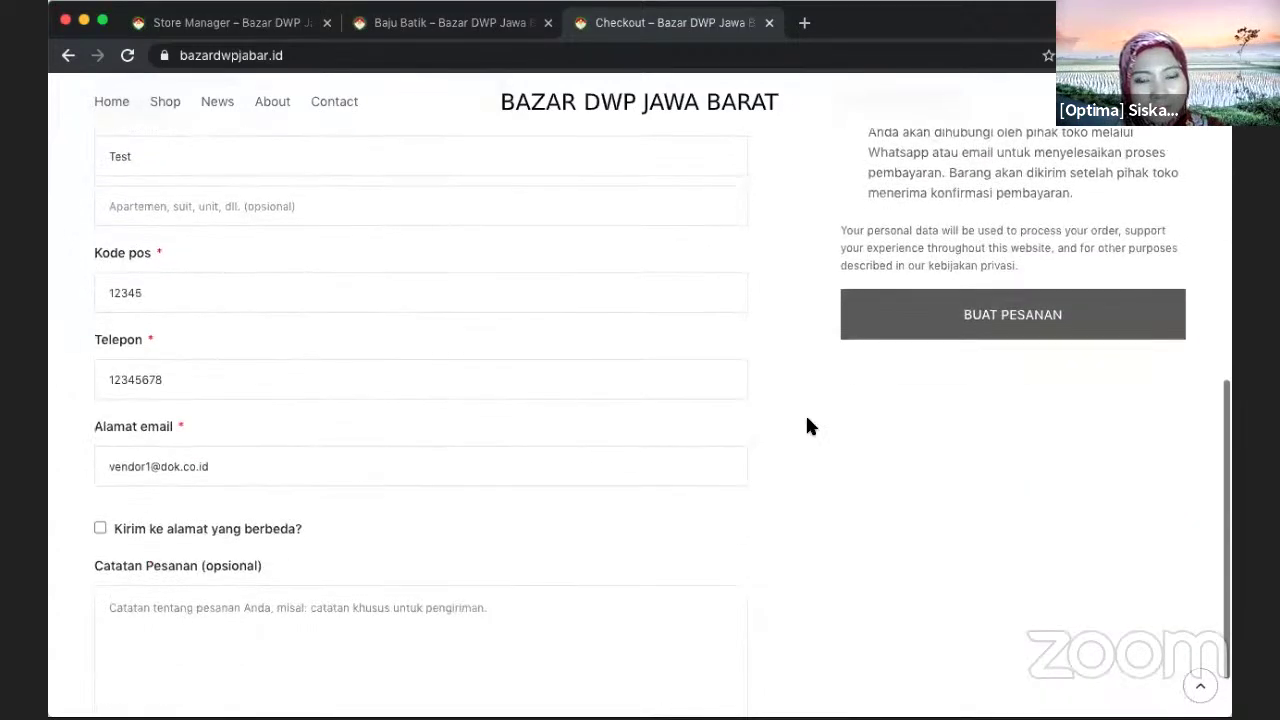
scroll(807, 422, up, 7)
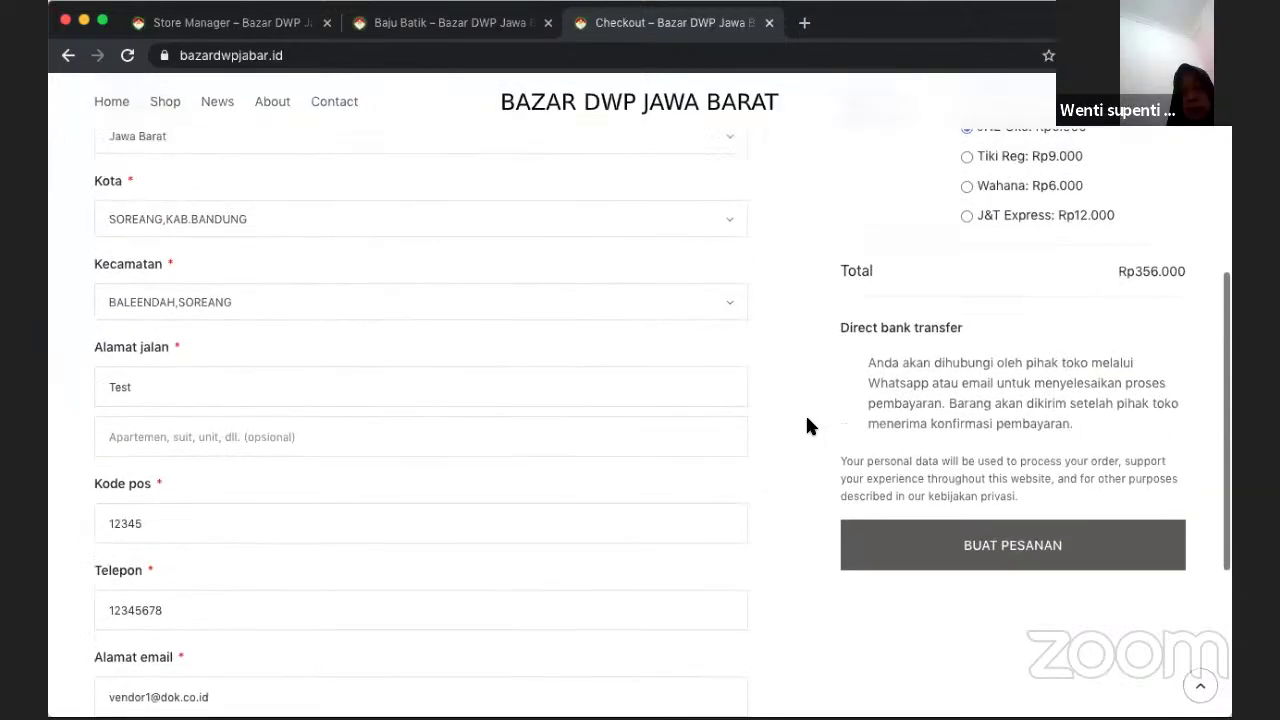
scroll(807, 425, down, 1)
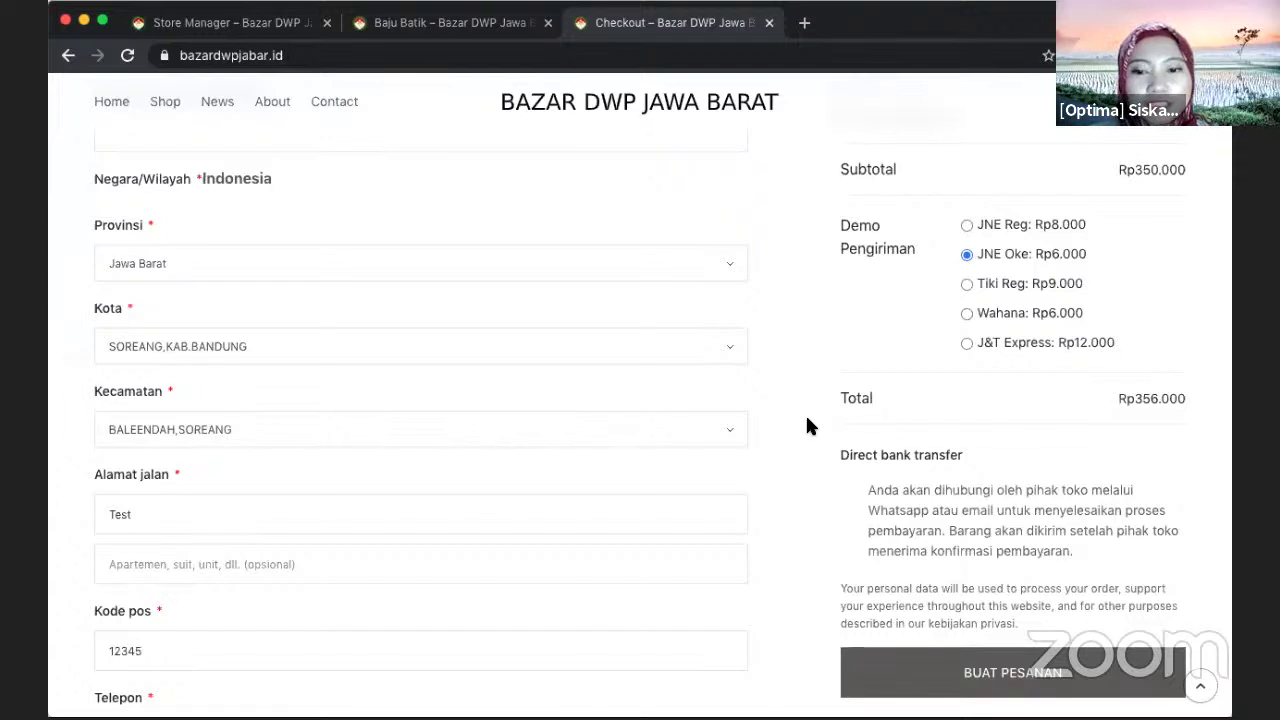
click(885, 668)
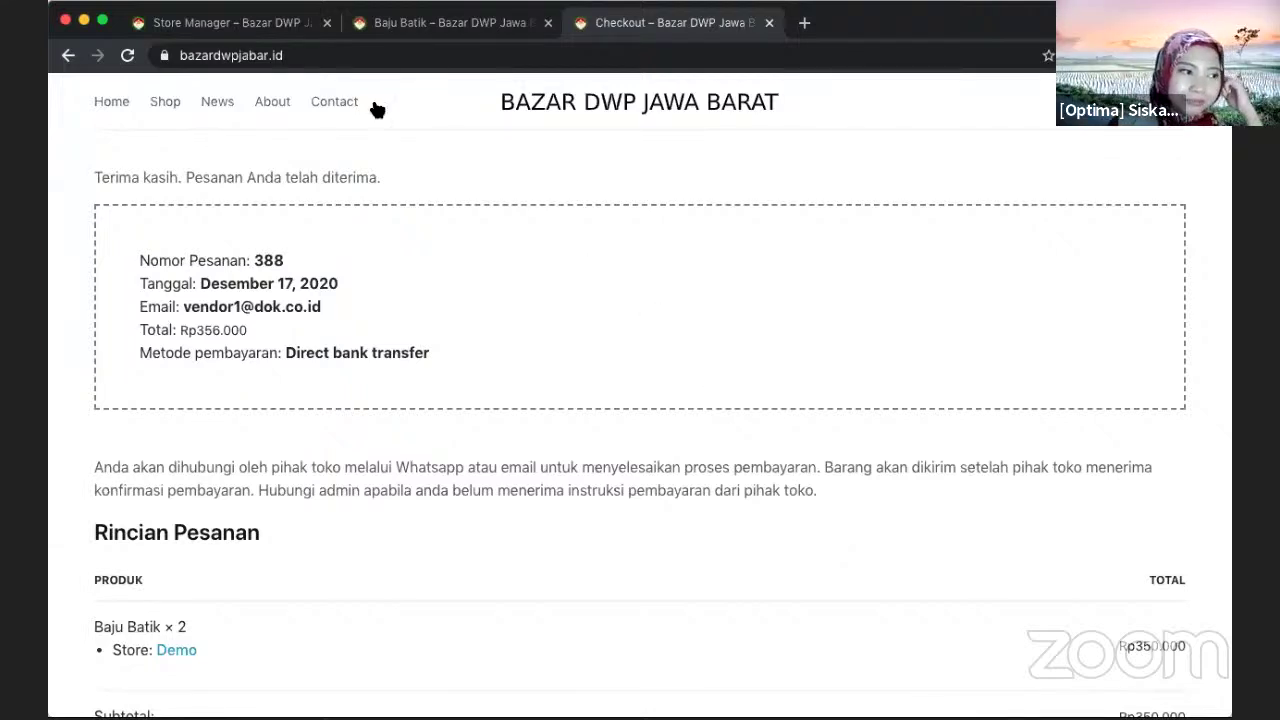
Step: Open the new Baju Batik order in the store manager and update its status to Sedang diproses
click(230, 22)
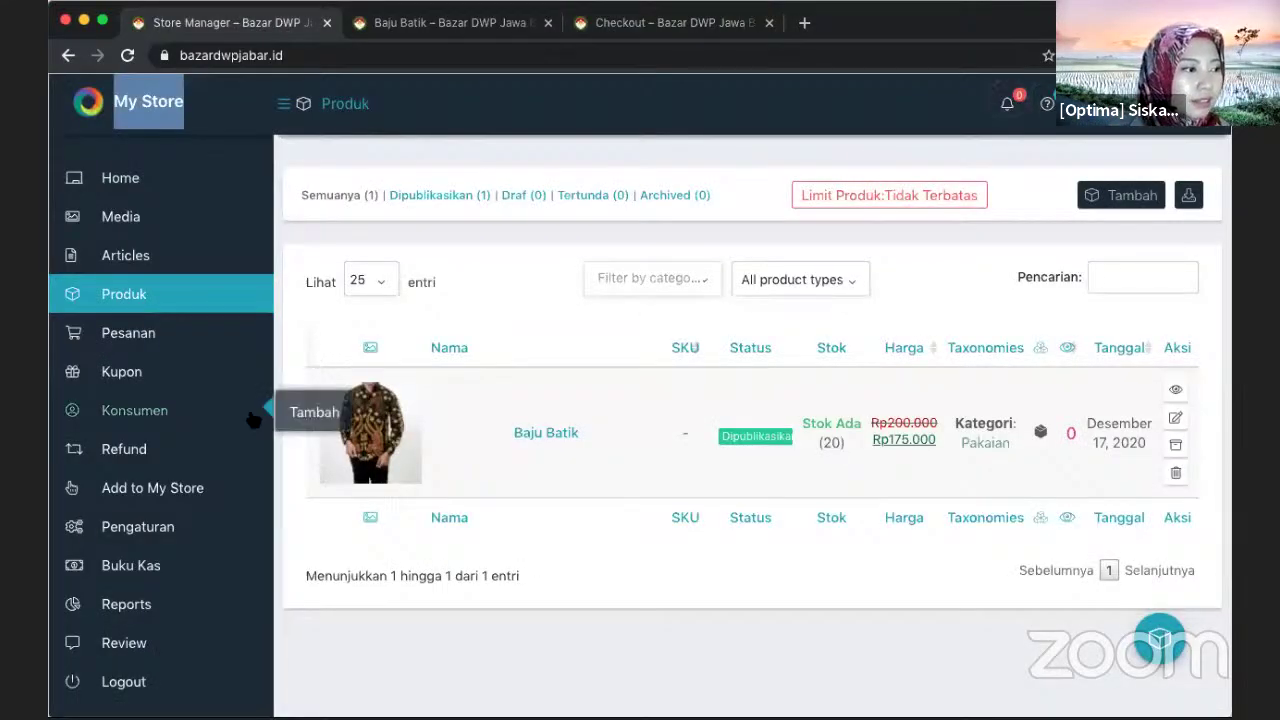
click(208, 332)
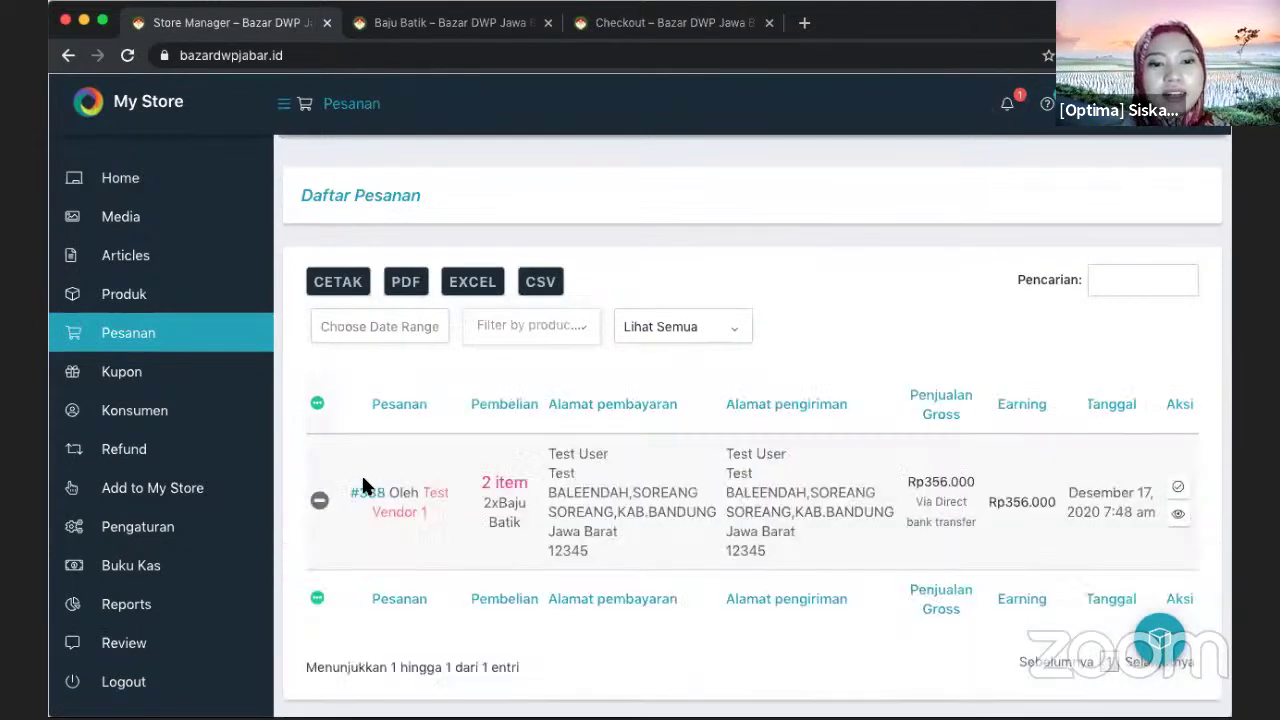
click(366, 492)
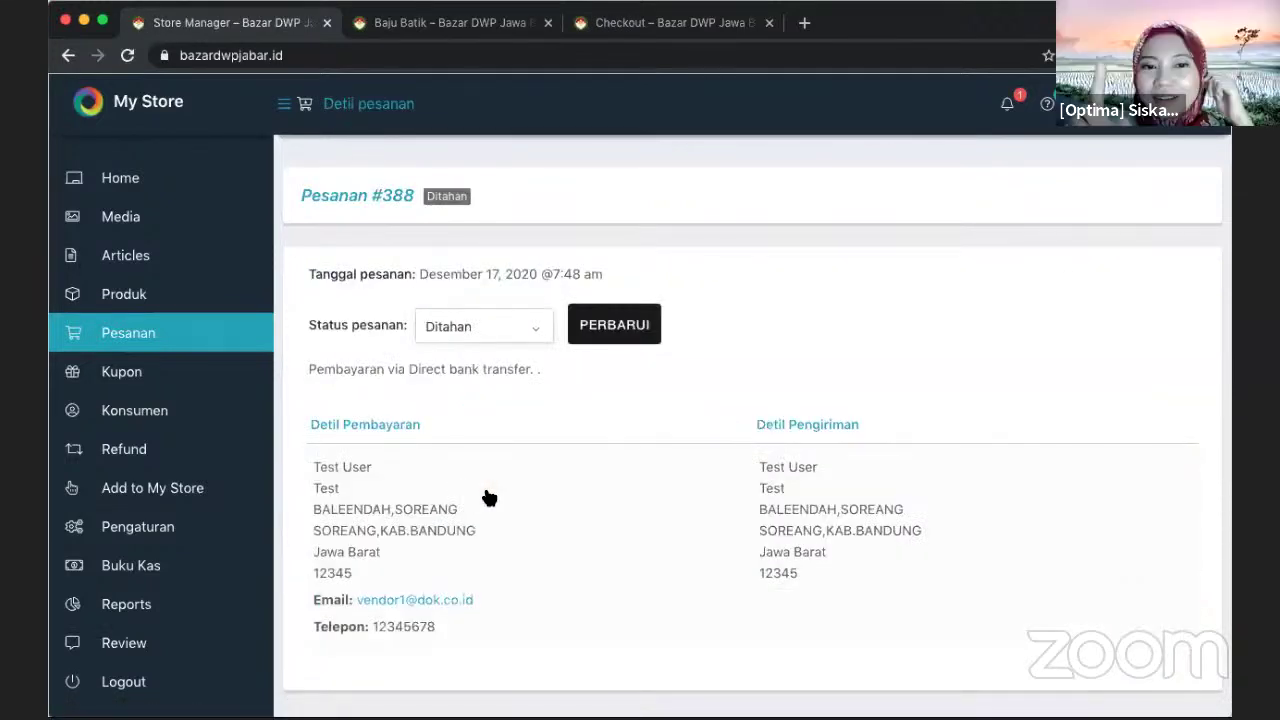
click(520, 333)
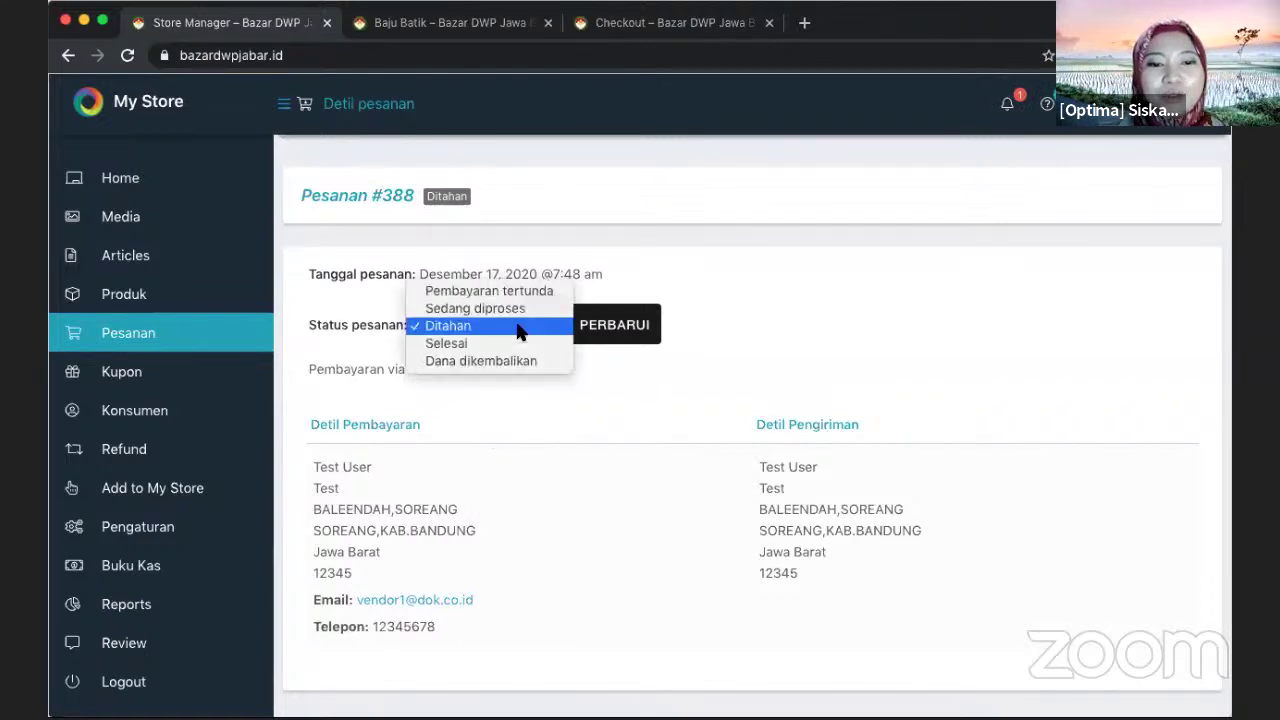
click(519, 309)
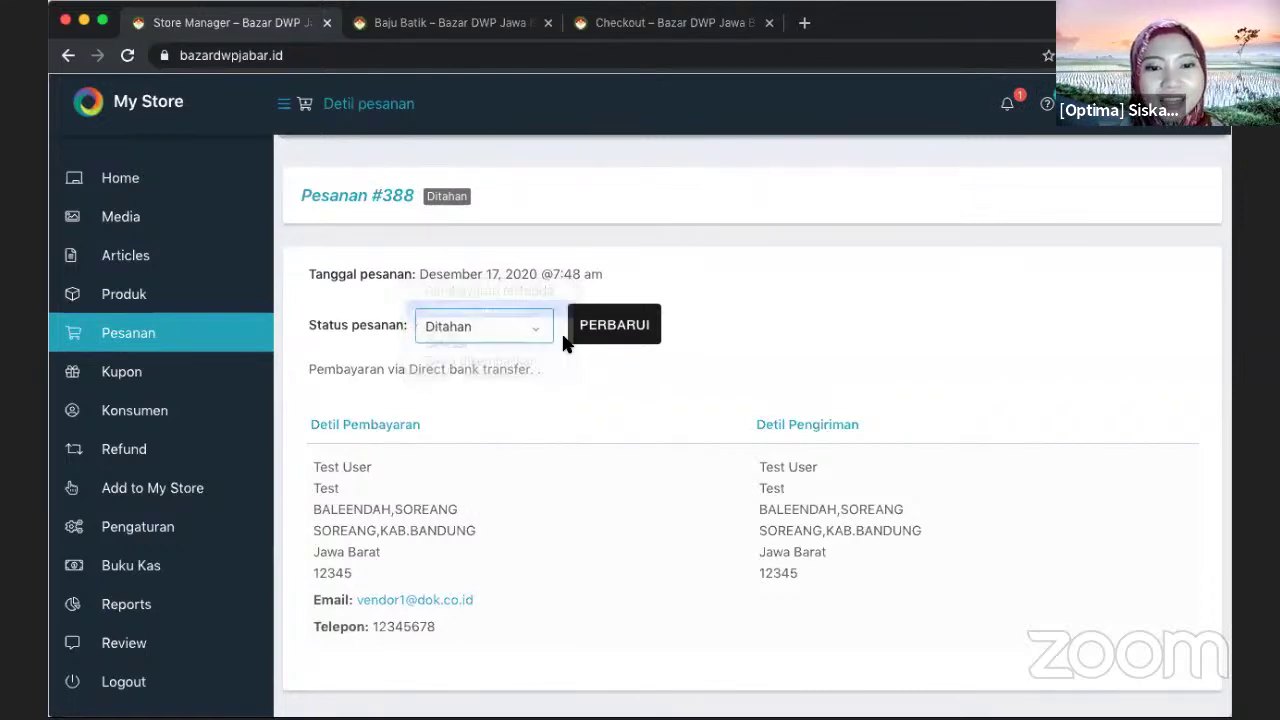
click(605, 340)
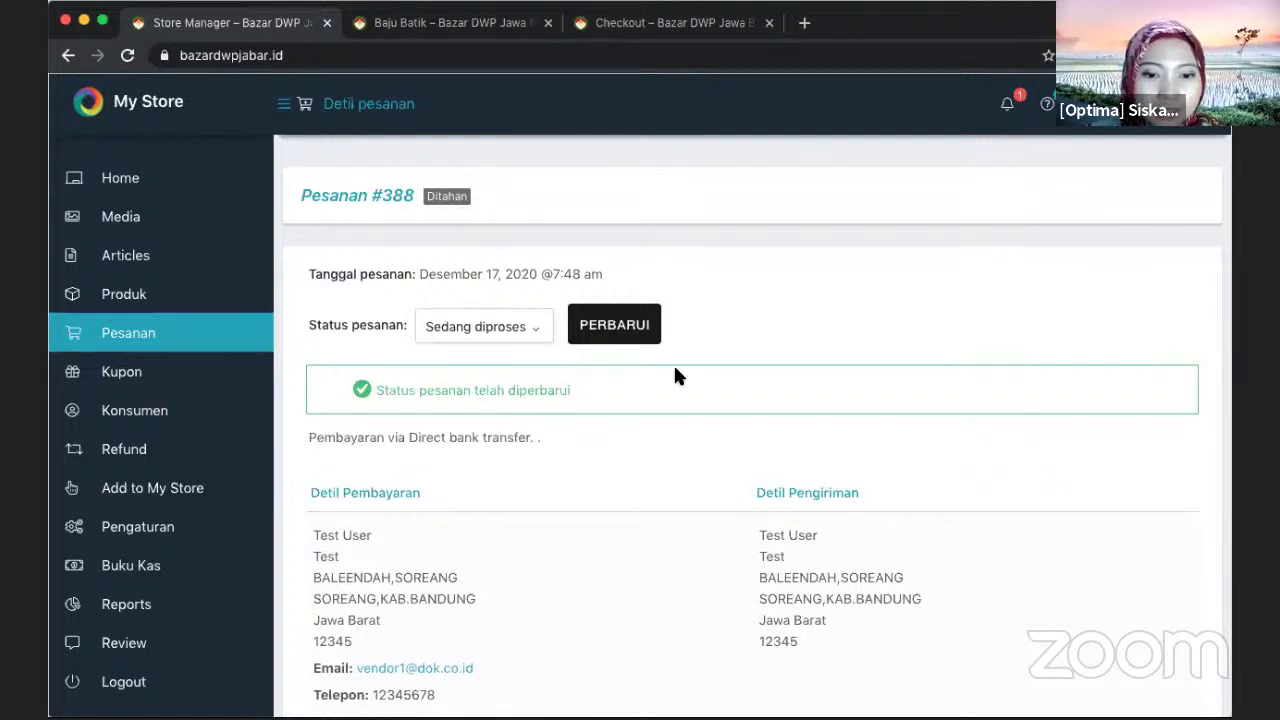
click(505, 330)
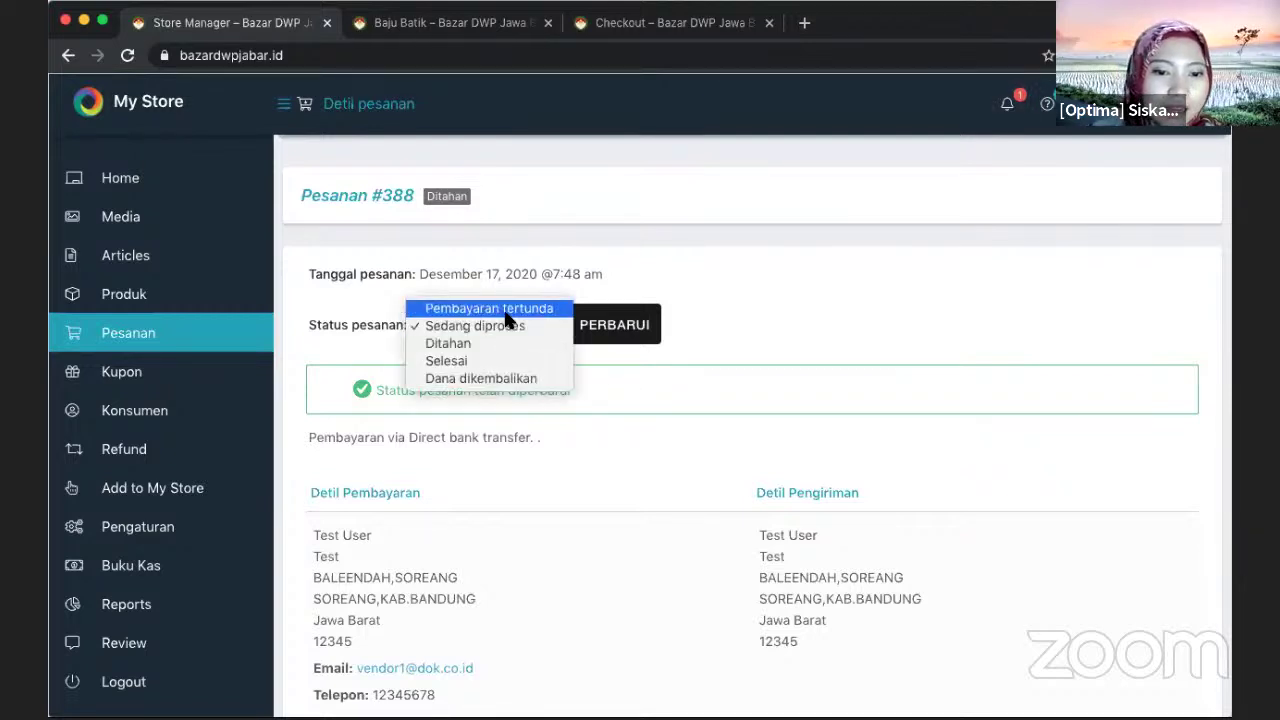
click(500, 361)
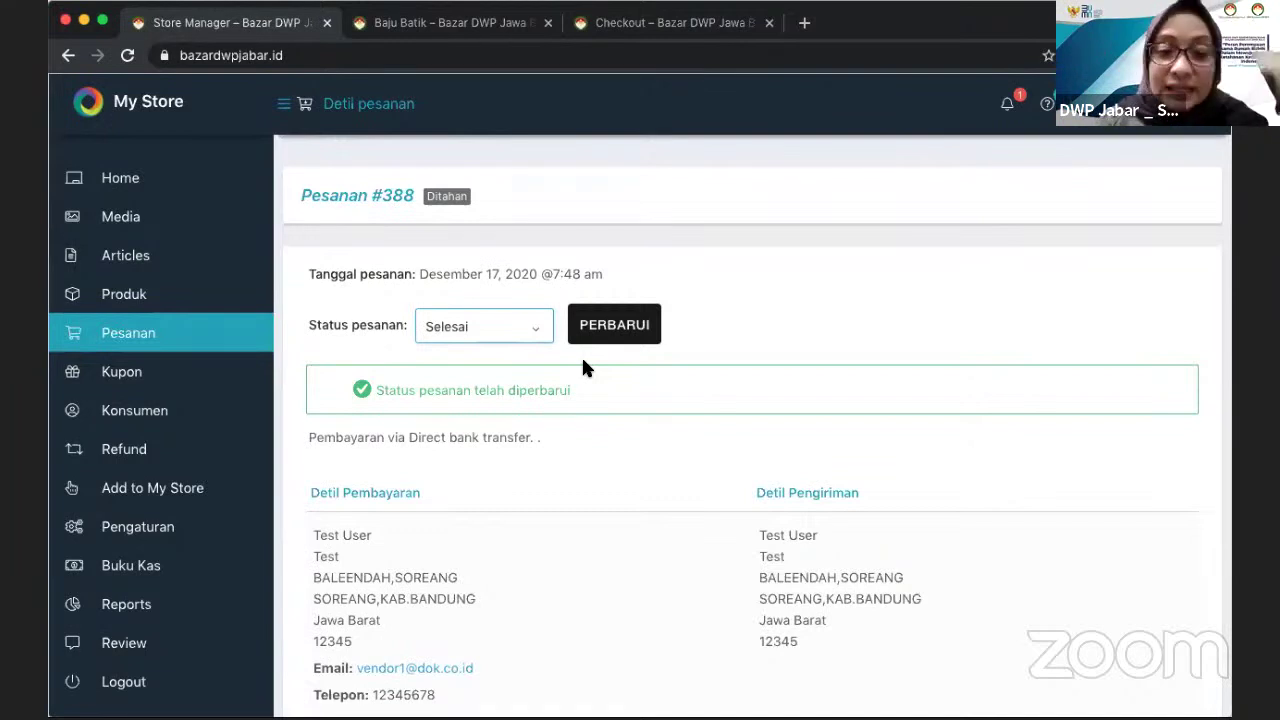
click(583, 364)
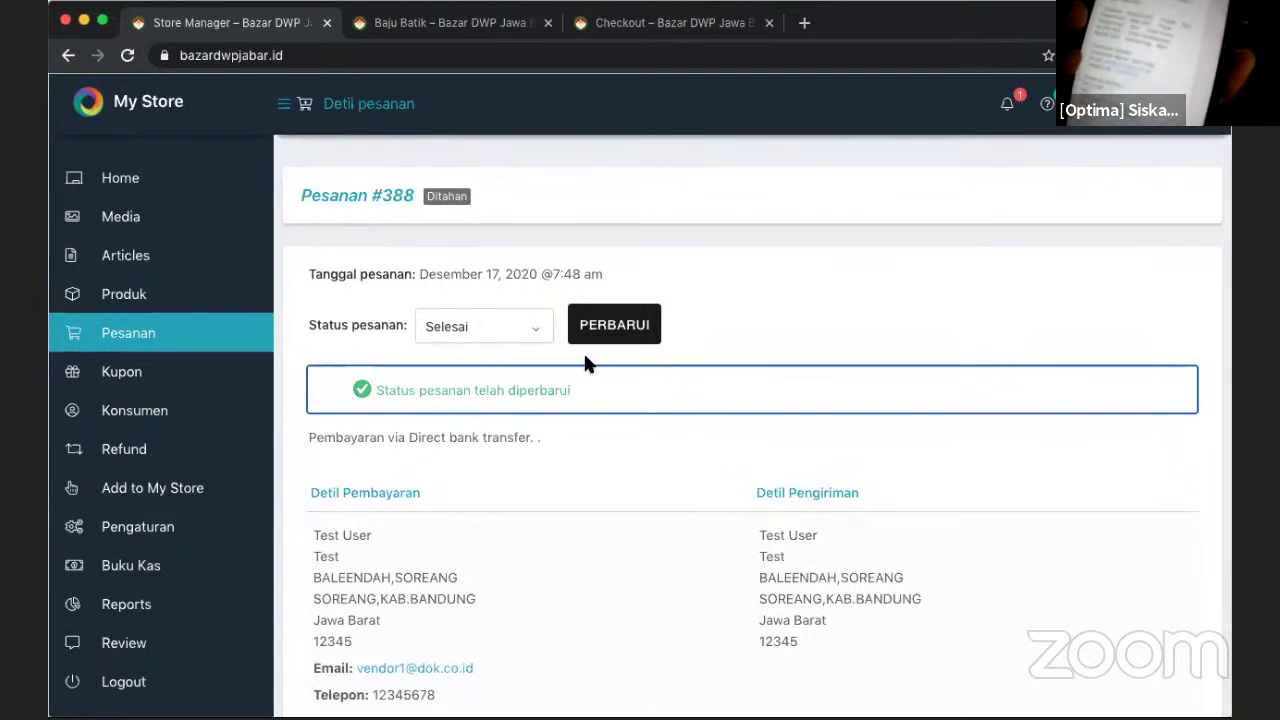
scroll(585, 356, down, 3)
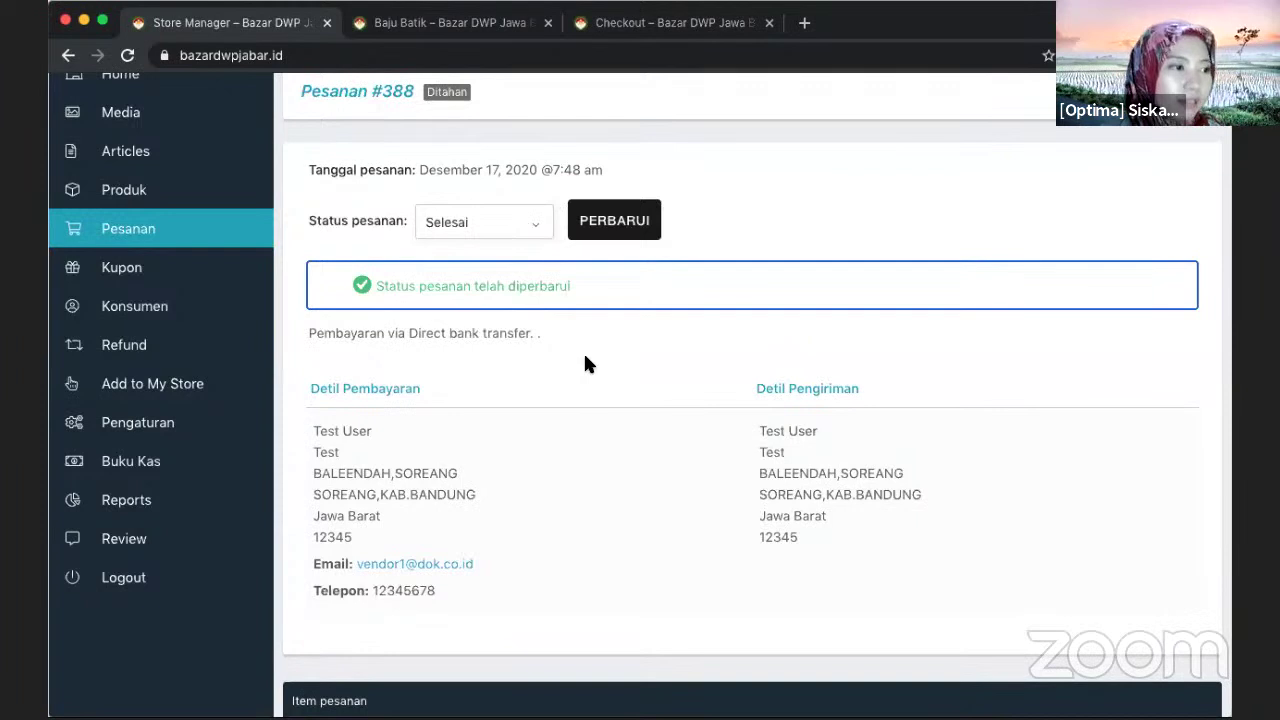
click(516, 218)
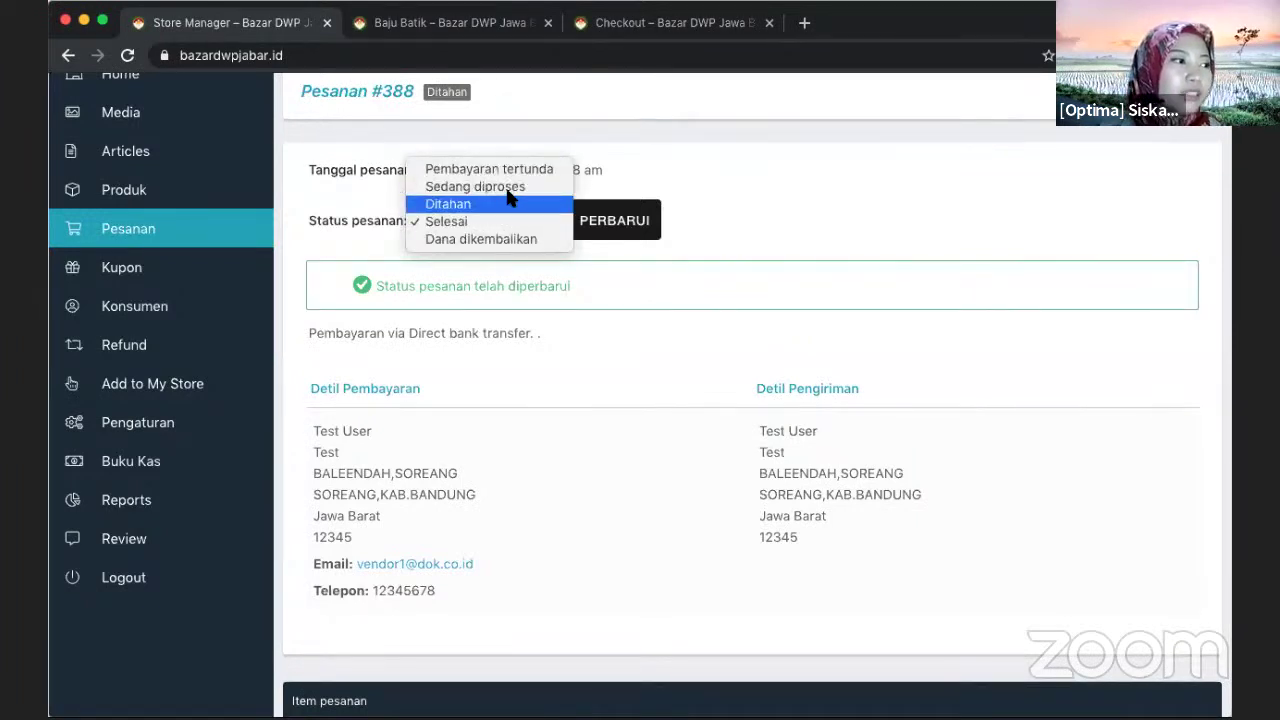
click(512, 193)
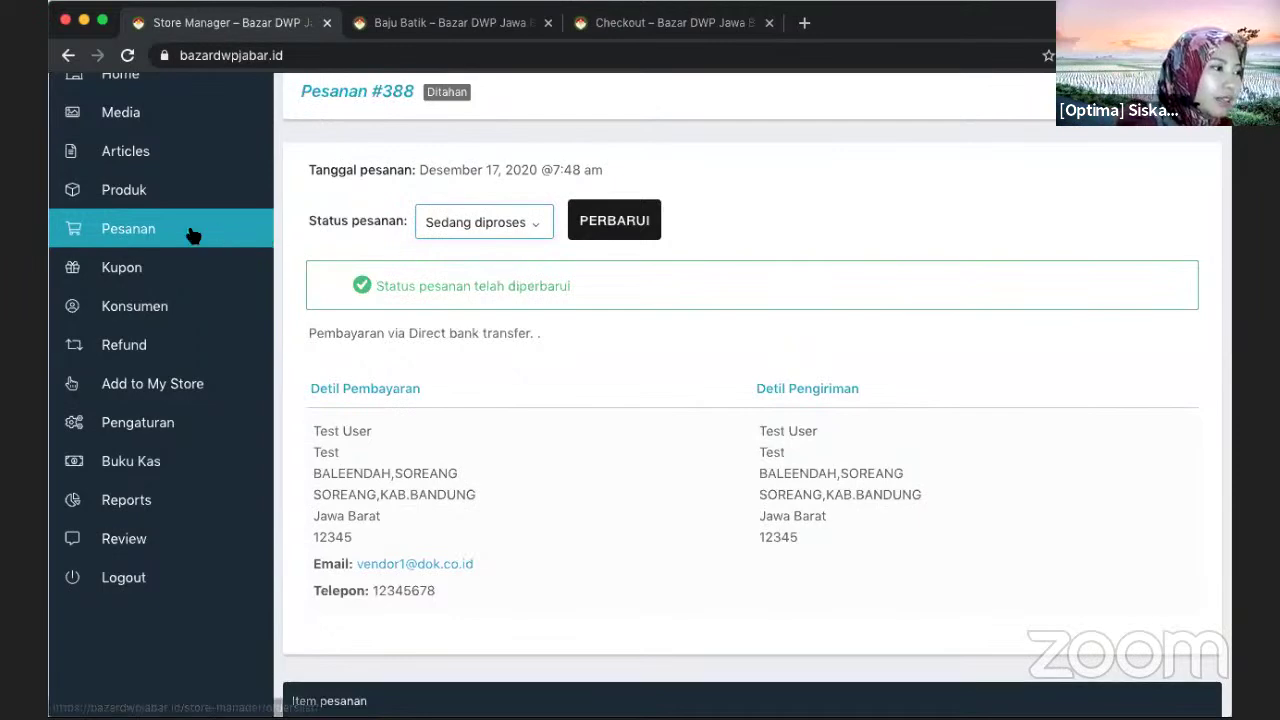
scroll(193, 235, up, 2)
Step: Reopen the Baju Batik order from the order list and update its status to Selesai
click(133, 346)
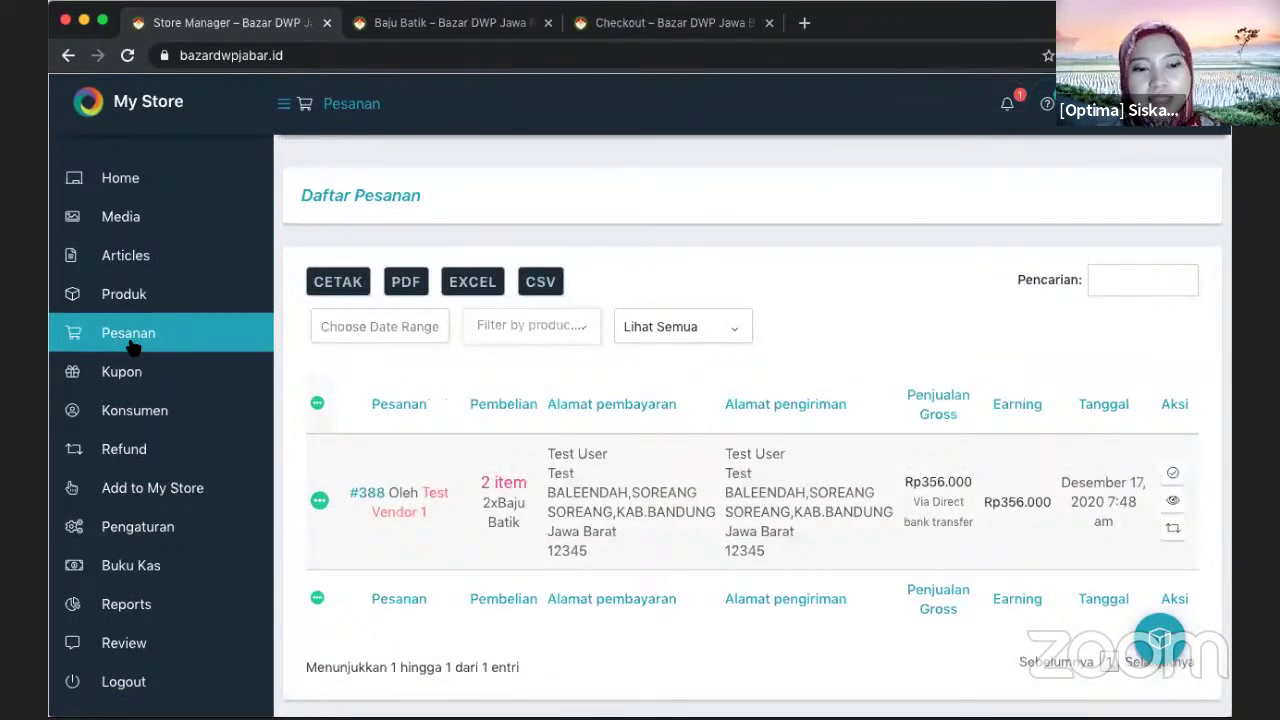
click(371, 499)
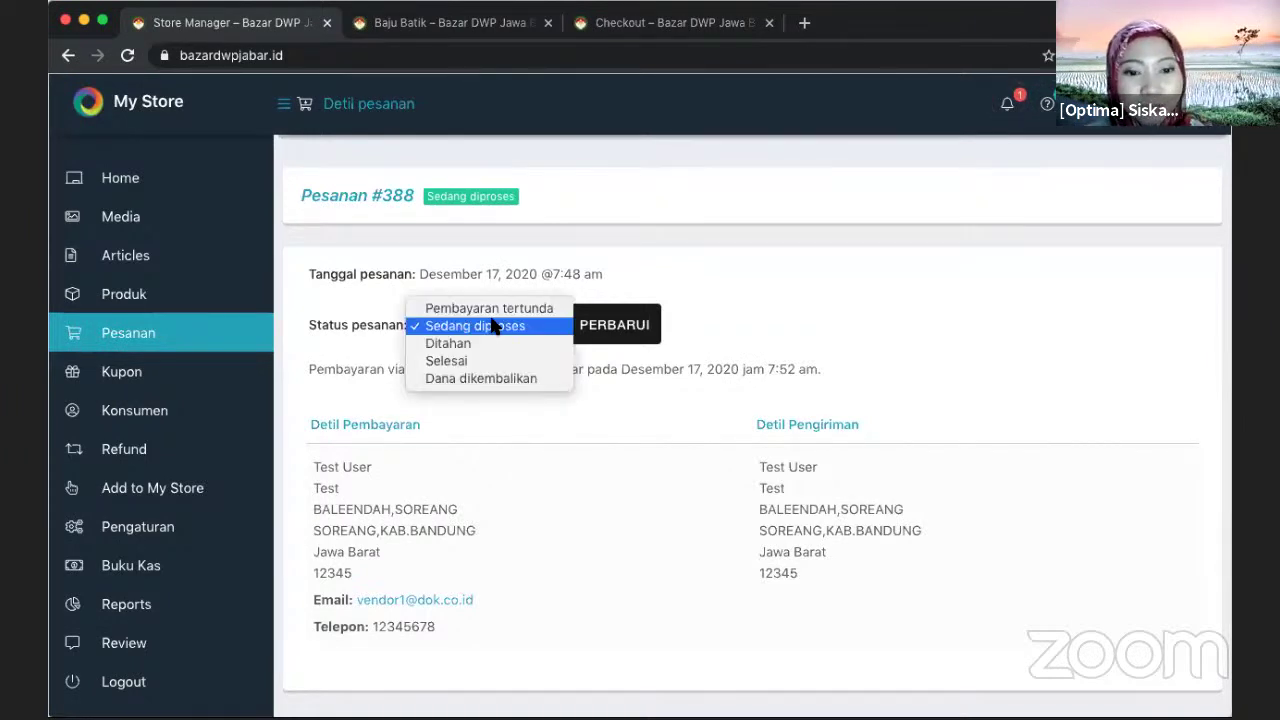
click(488, 361)
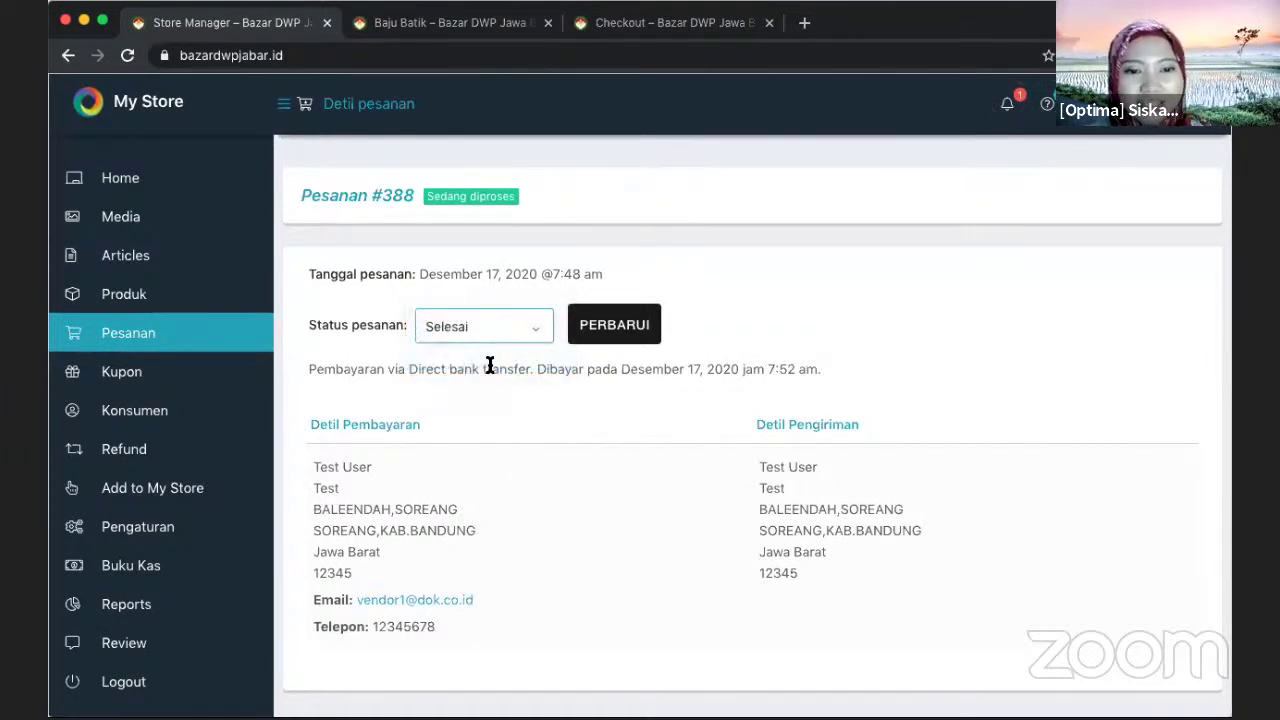
click(611, 338)
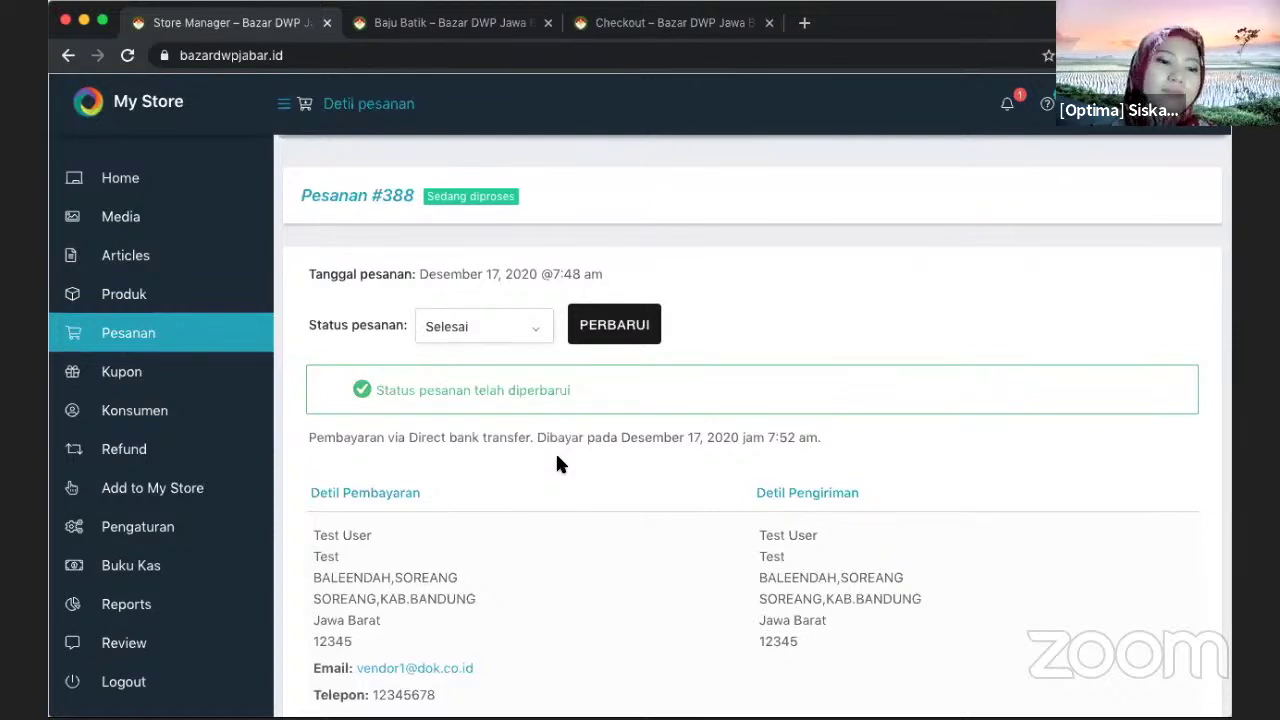
Step: Open the store's sales-by-date report and examine the totals and chart for the previous 7 days
click(164, 603)
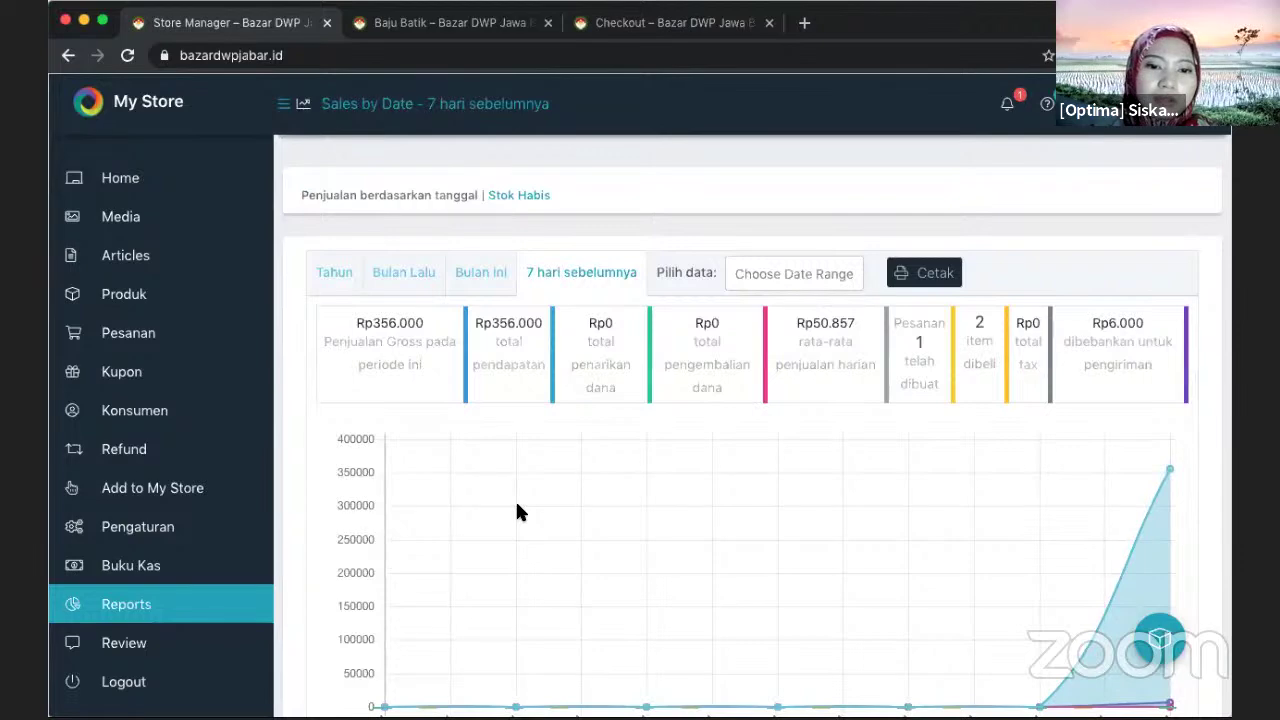
scroll(517, 505, down, 2)
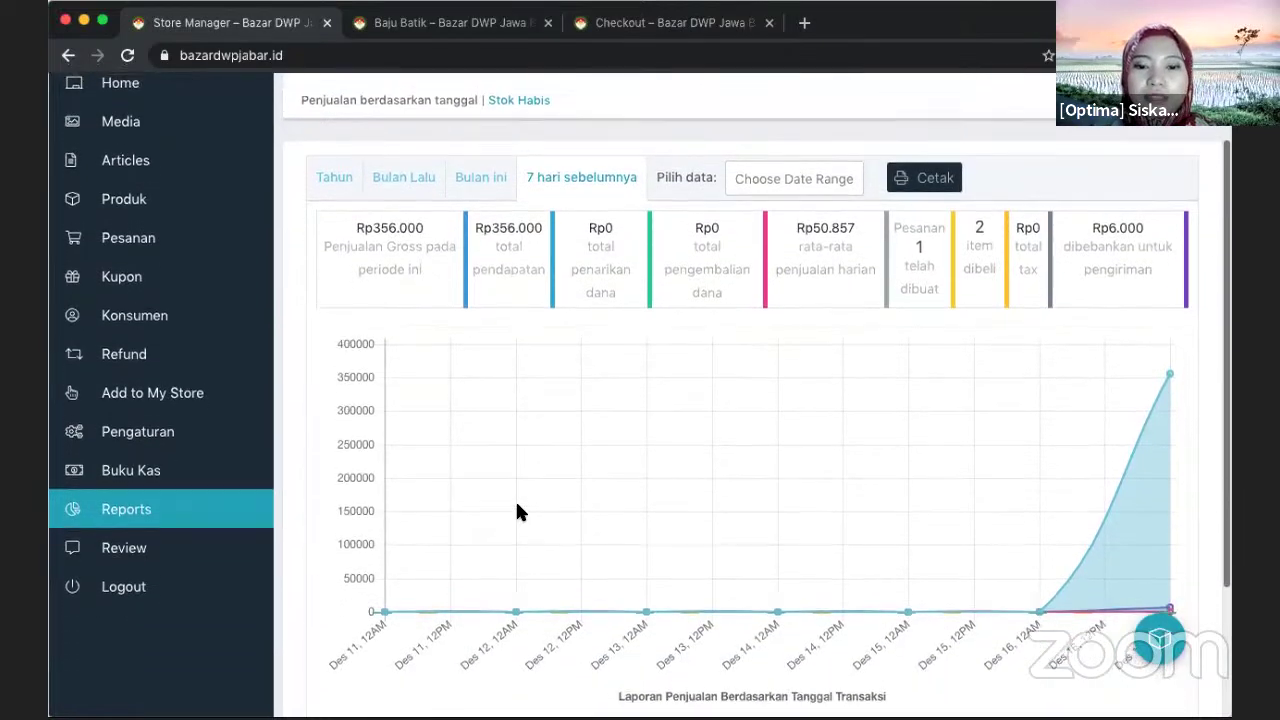
scroll(517, 512, down, 1)
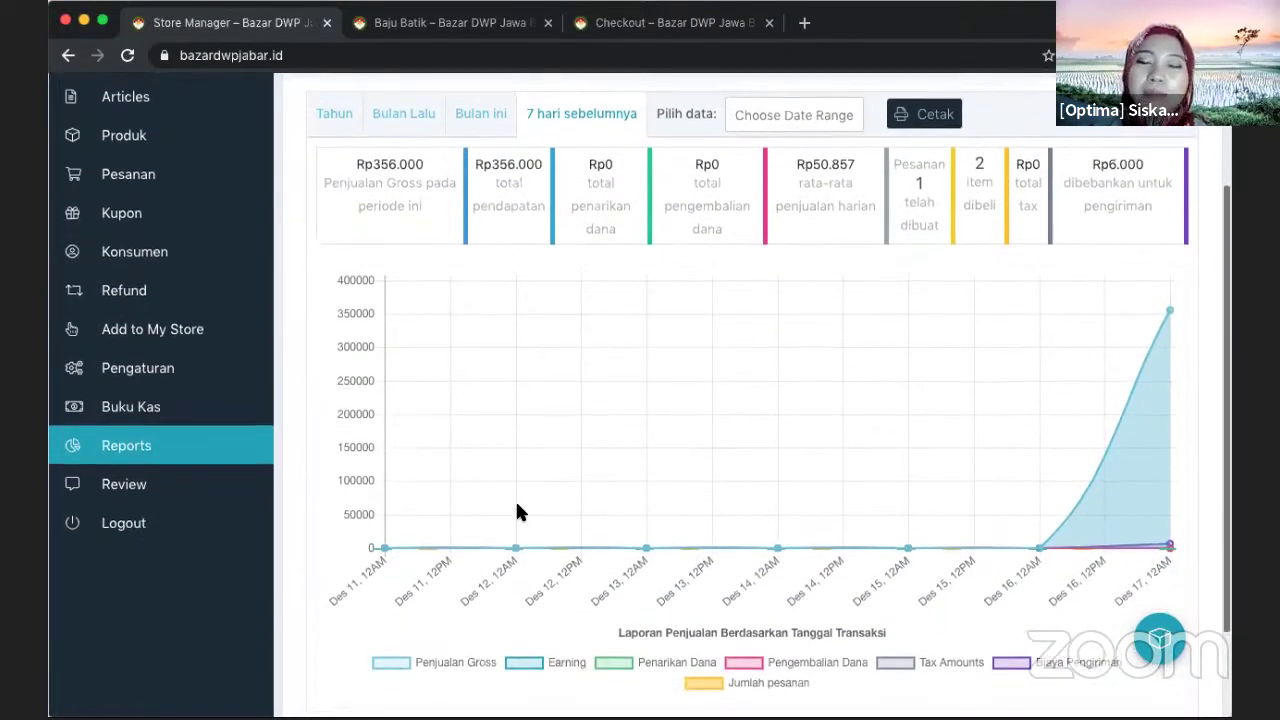
scroll(517, 512, up, 1)
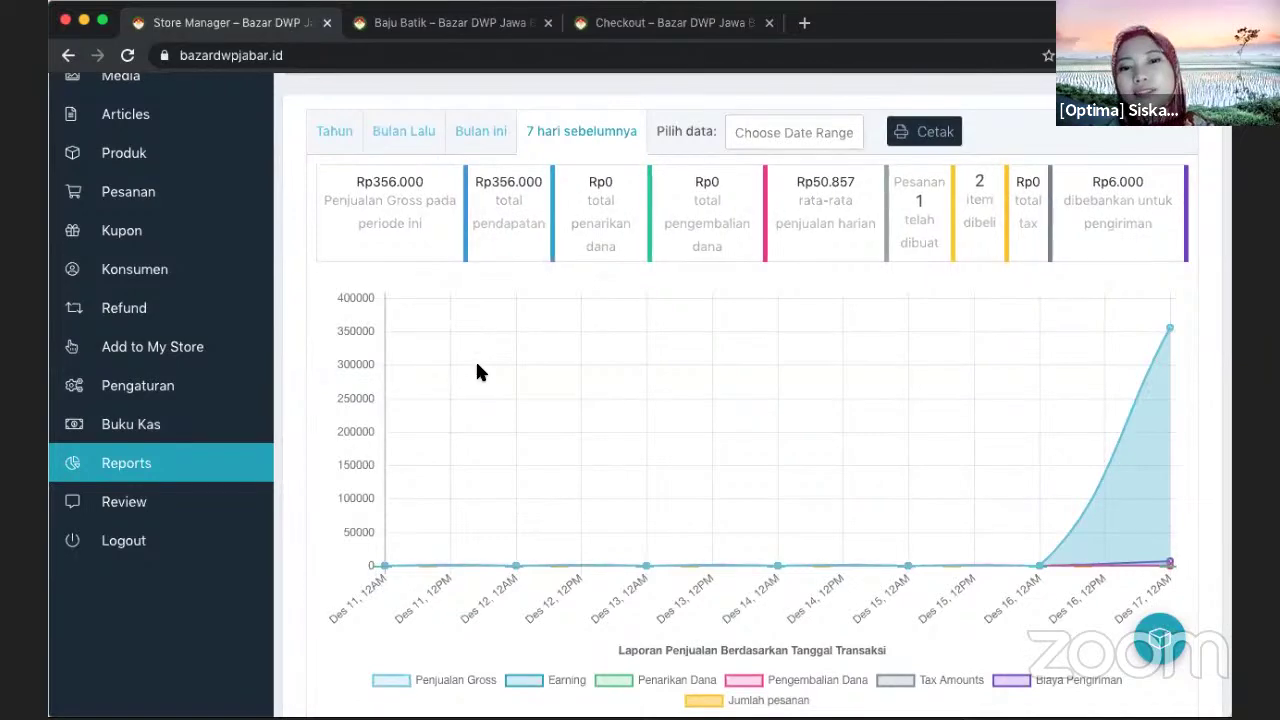
scroll(477, 366, down, 2)
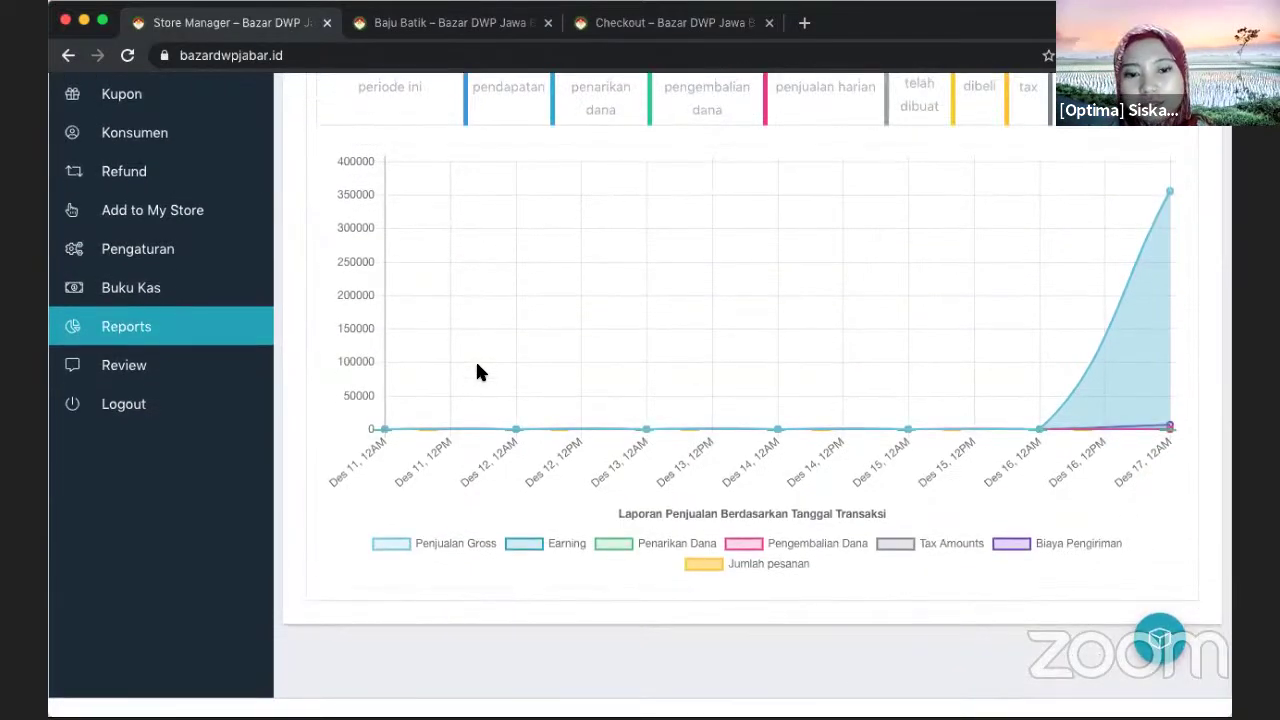
scroll(477, 372, up, 2)
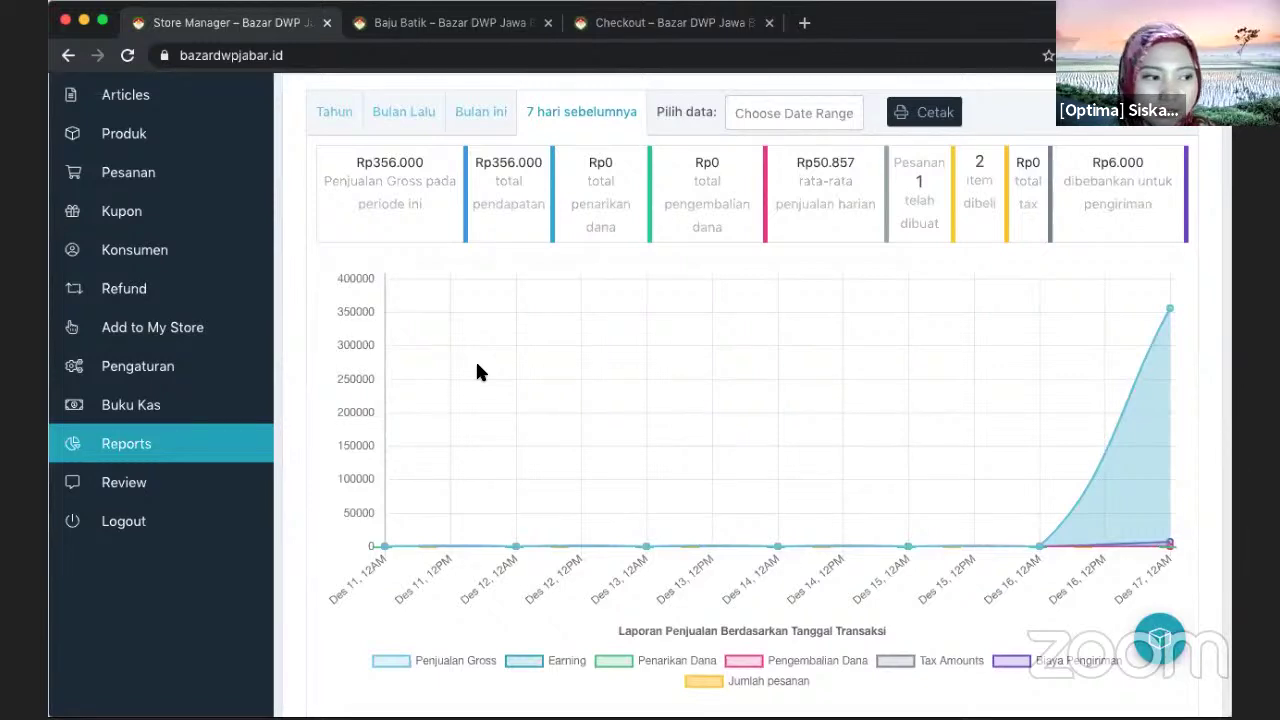
Step: Switch the sales report to the Bulan ini period and examine its totals and chart
click(471, 132)
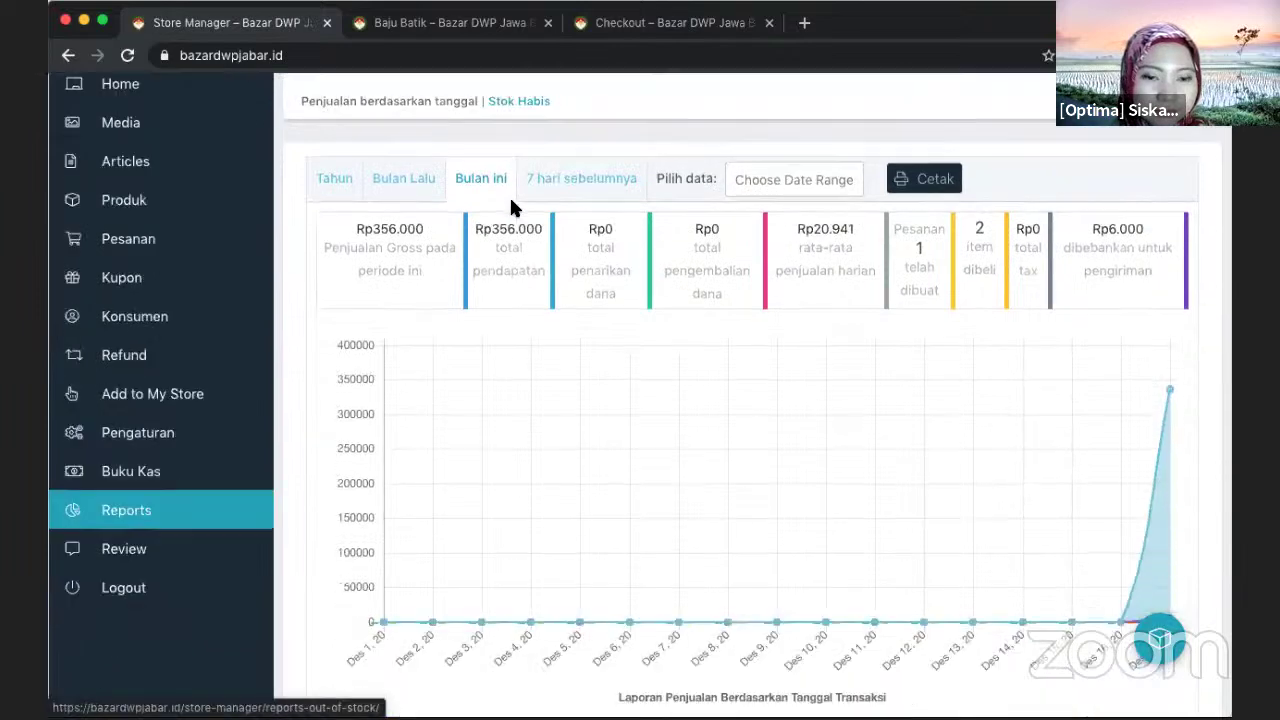
scroll(510, 205, down, 1)
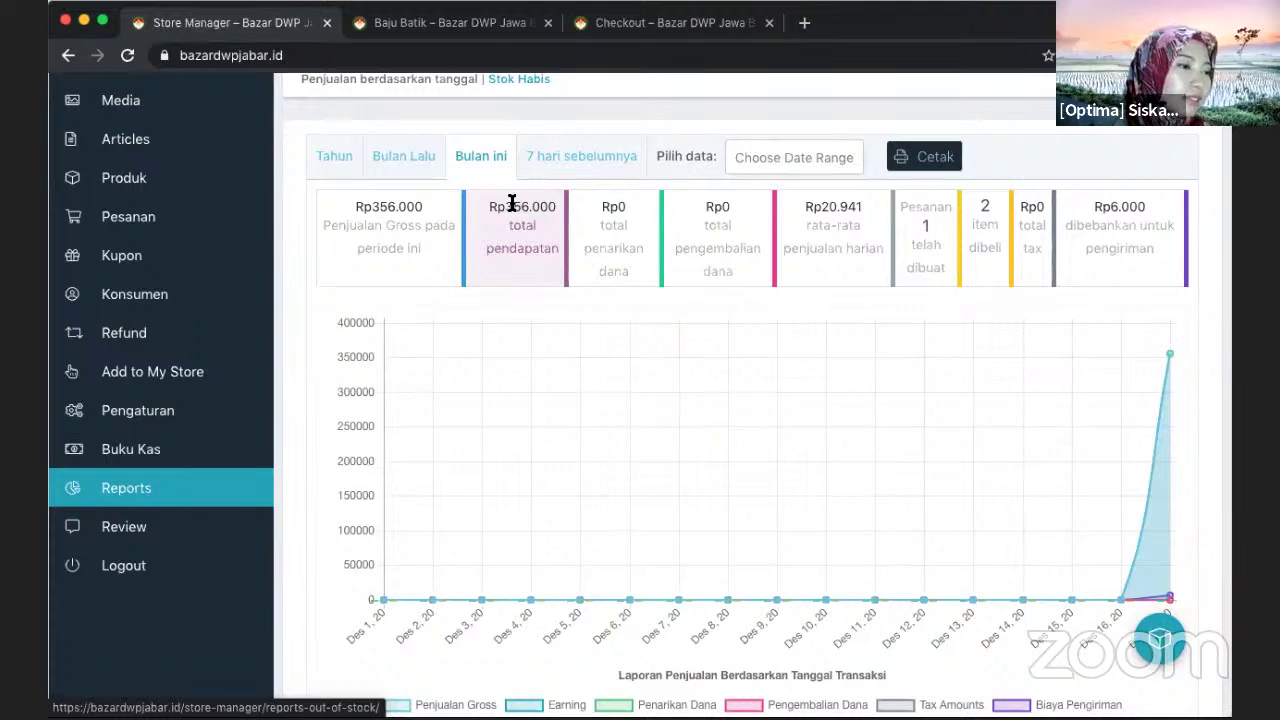
scroll(511, 204, up, 3)
scroll(511, 205, down, 5)
scroll(530, 206, up, 2)
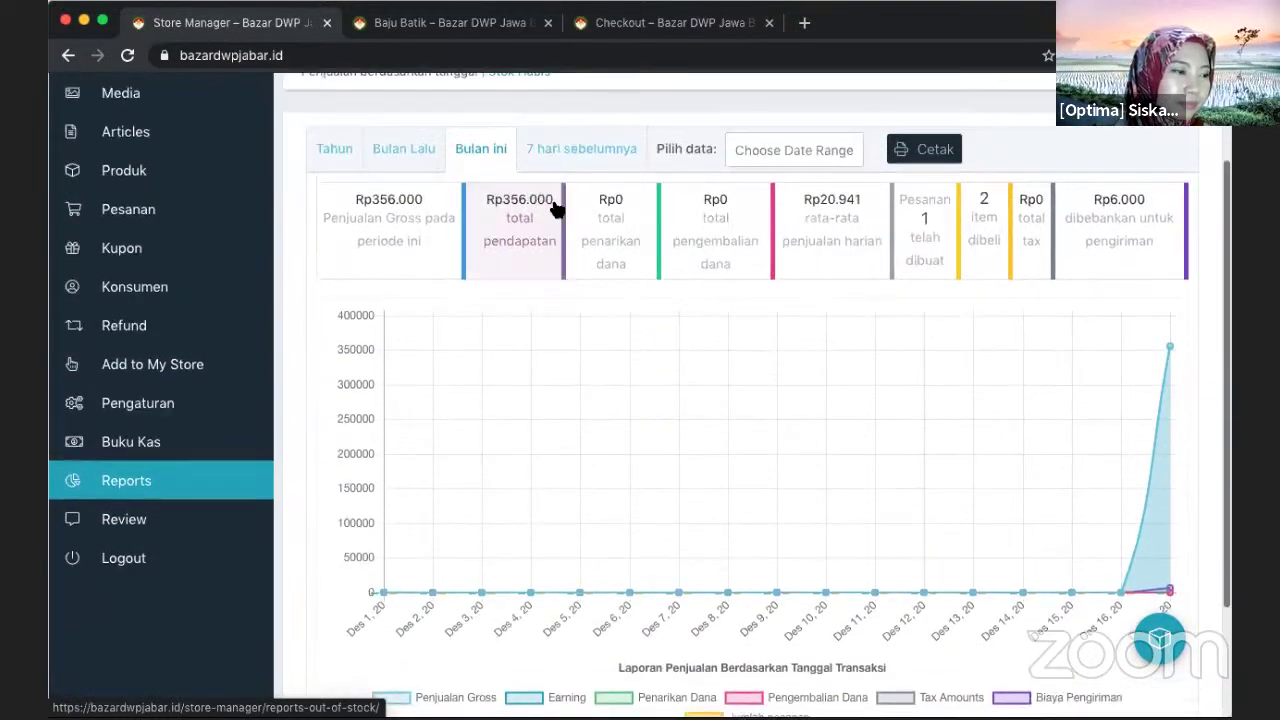
Step: Preview the printout of the Bulan ini sales report and dismiss the print dialog without saving
scroll(557, 207, up, 3)
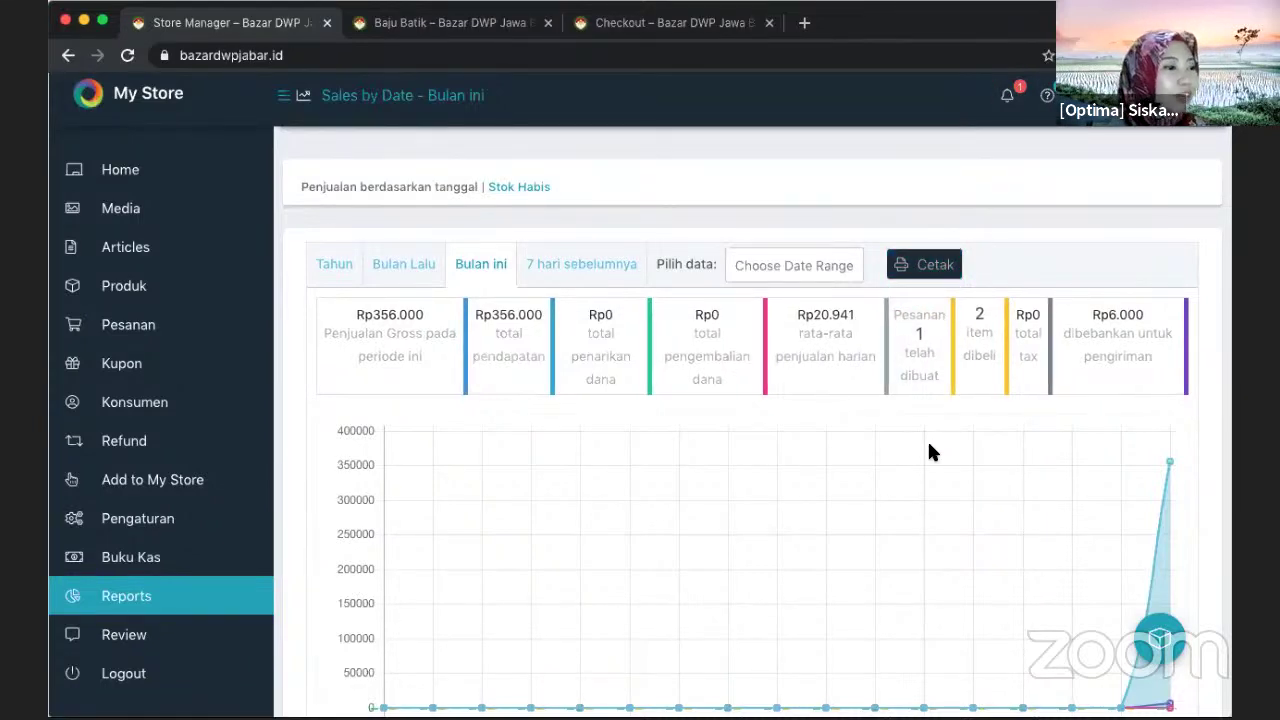
click(935, 264)
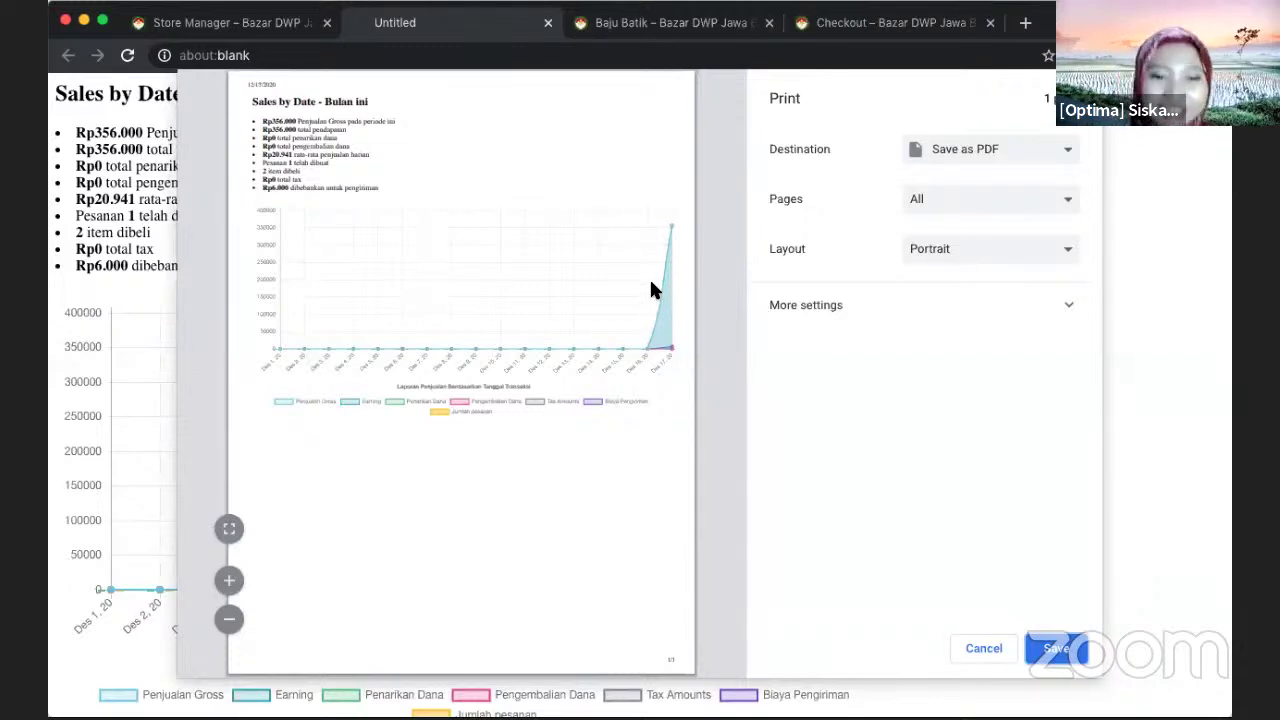
click(978, 648)
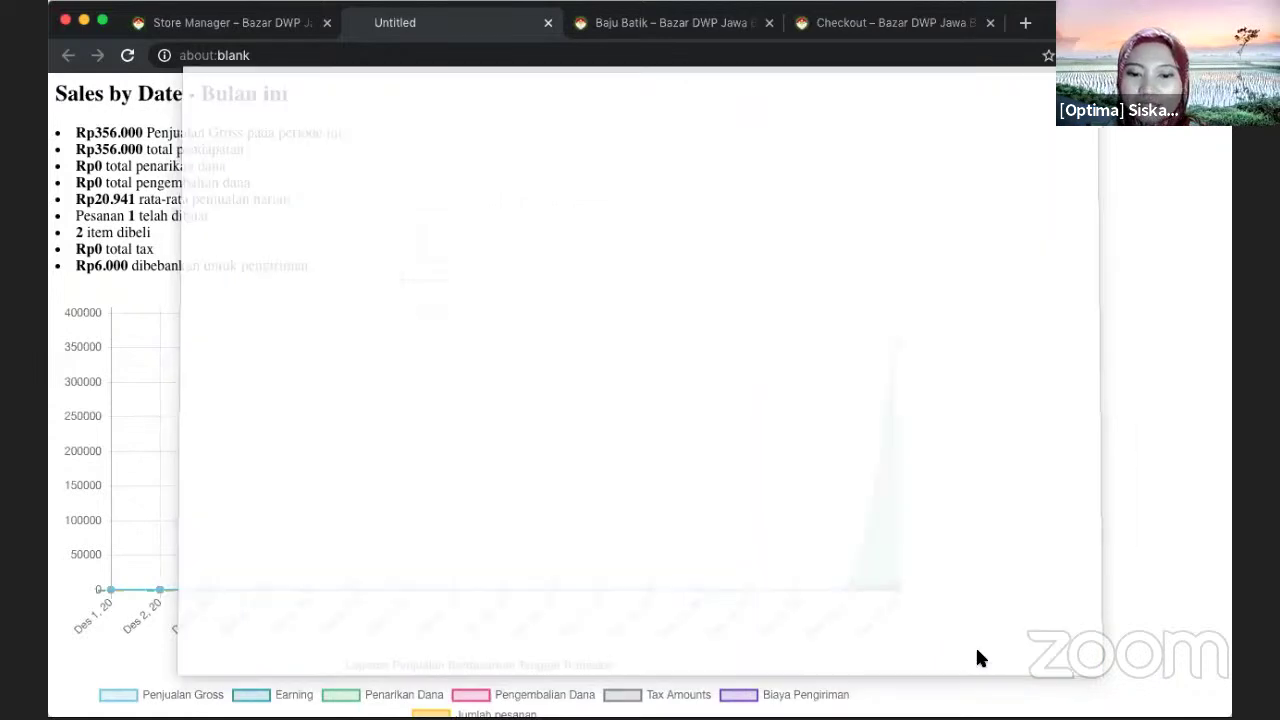